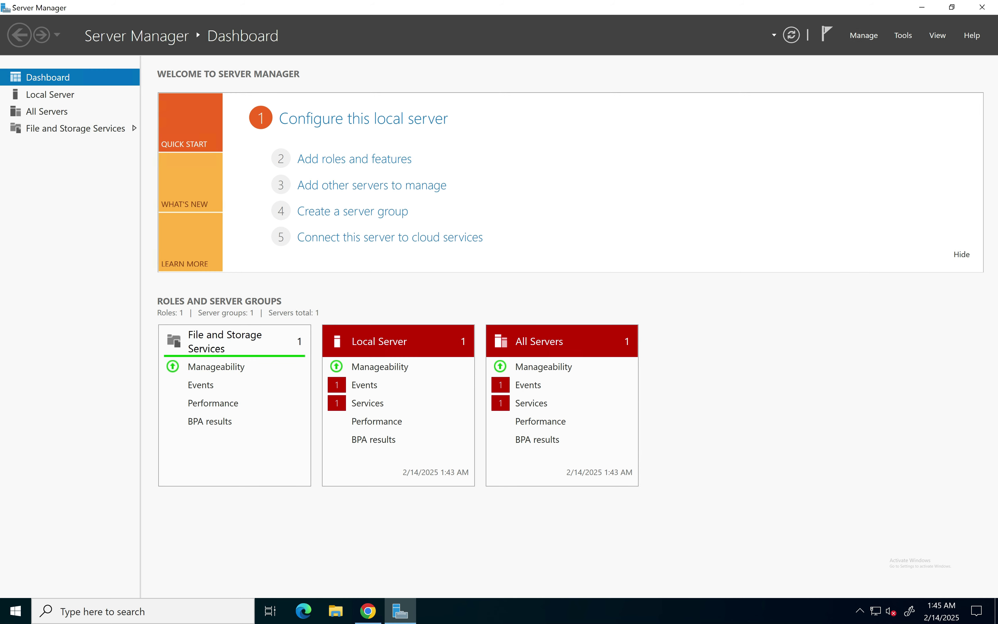
Step: Turn off Server Manager's timed data refresh in its Properties, then minimize Server Manager
{"action": "left_click", "coordinate": [864, 35]}
{"action": "left_click", "coordinate": [921, 116]}
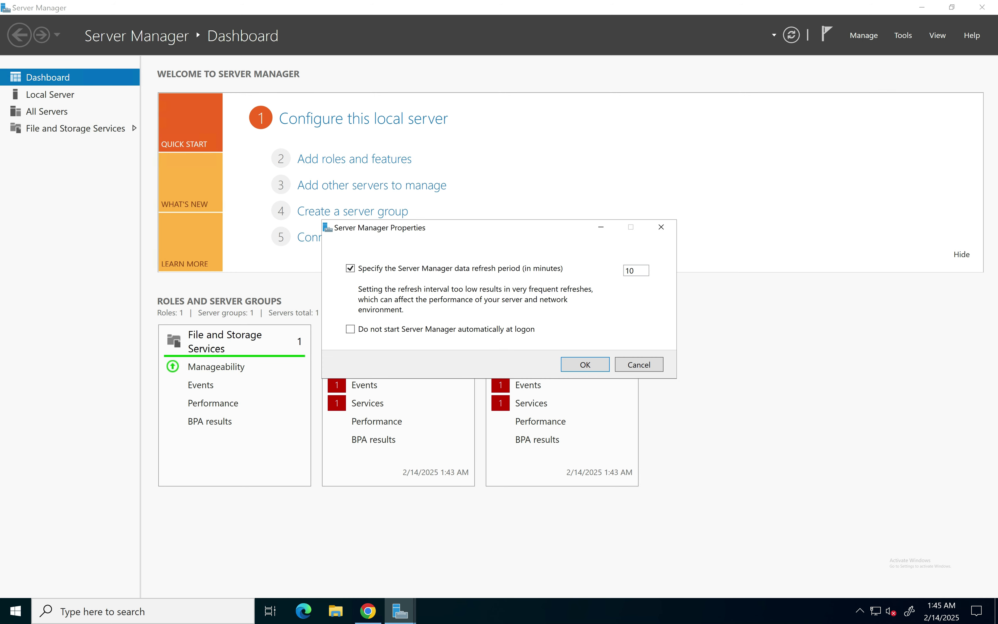
{"action": "left_click", "coordinate": [350, 268]}
{"action": "left_click", "coordinate": [585, 365]}
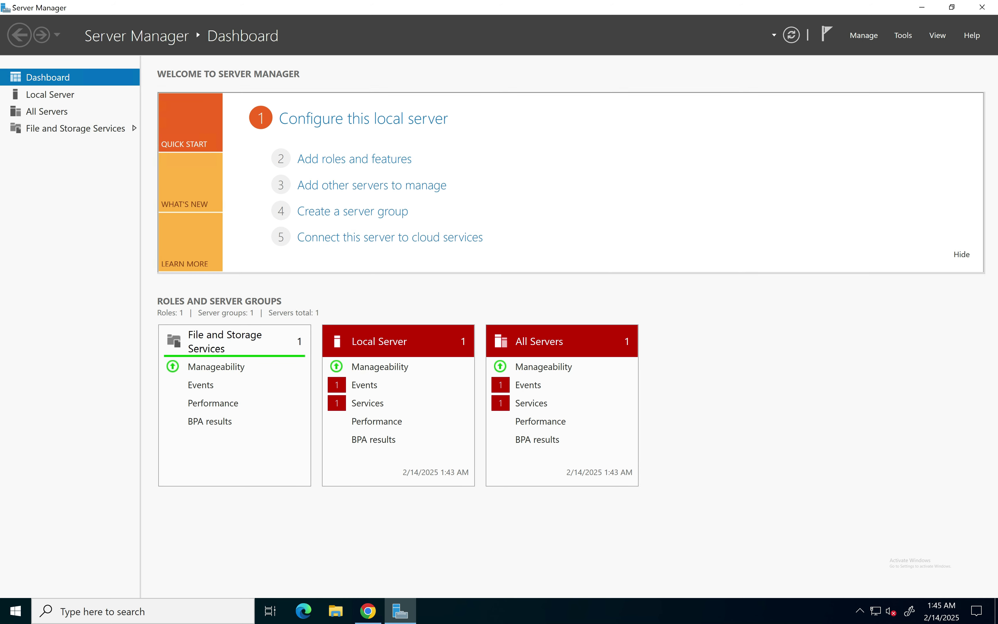
{"action": "left_click", "coordinate": [923, 8]}
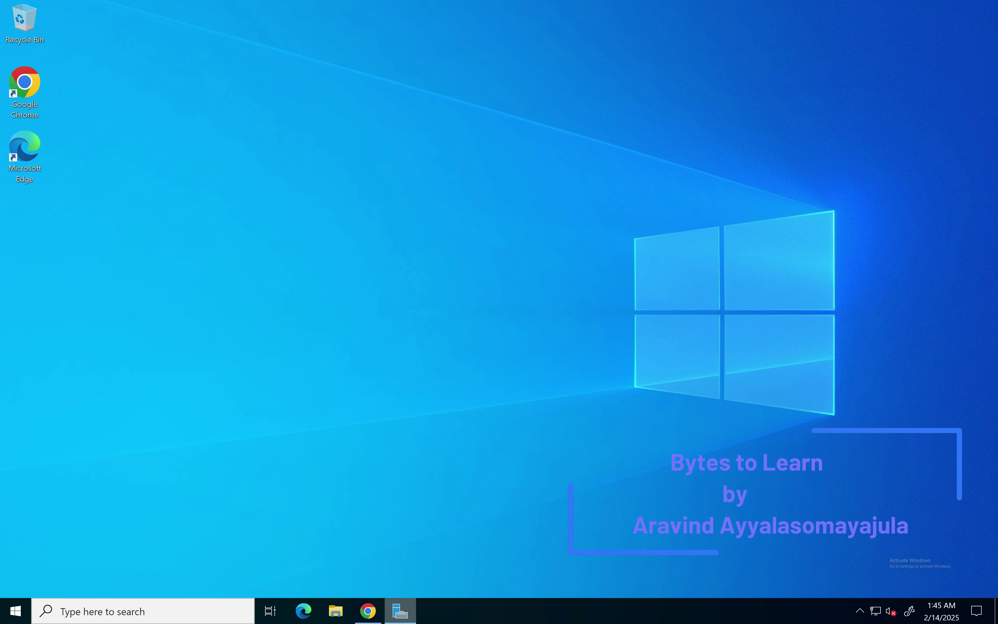
Step: Close Server Manager and launch Google Chrome, keeping only the main browser window
{"action": "right_click", "coordinate": [400, 611]}
{"action": "left_click", "coordinate": [358, 581]}
{"action": "double_click", "coordinate": [25, 89]}
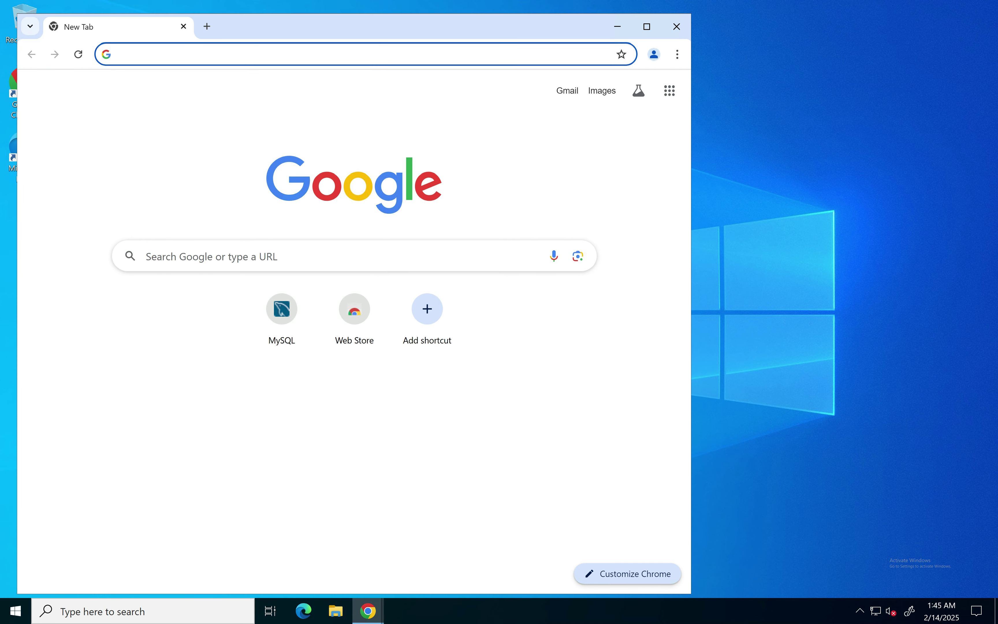
{"action": "left_click", "coordinate": [677, 27]}
{"action": "left_click", "coordinate": [368, 610]}
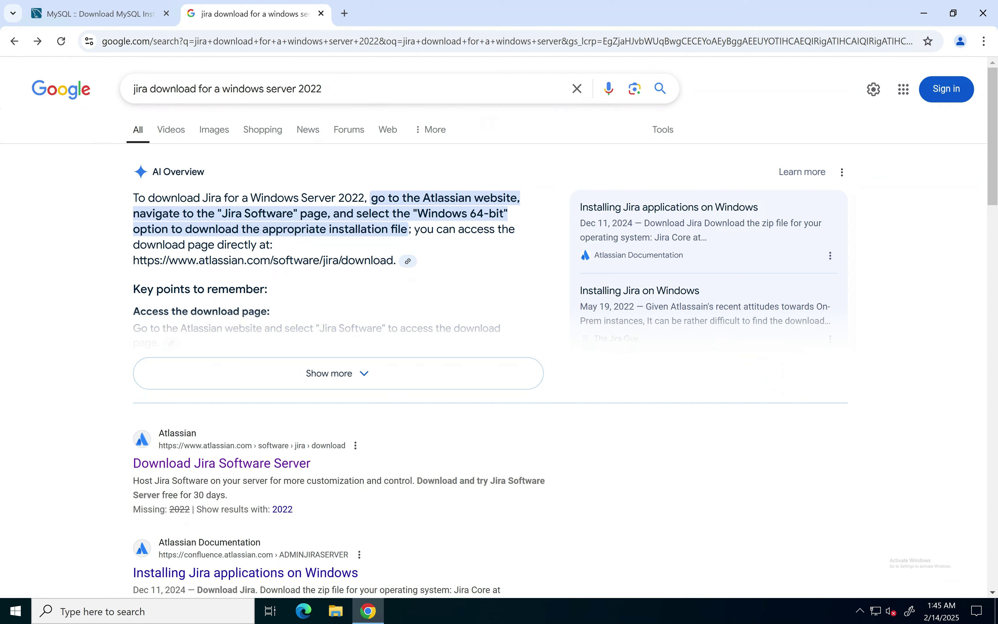
Step: Start the MySQL Installer 8.0.41 download without an Oracle login, then return to the Jira search results
{"action": "left_click", "coordinate": [101, 14]}
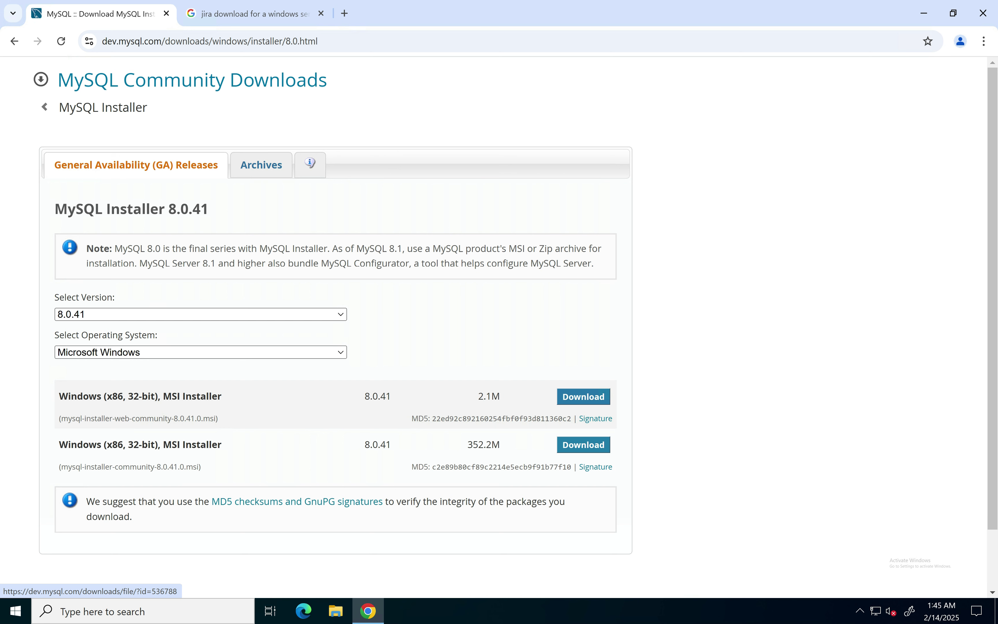
{"action": "left_click", "coordinate": [583, 445]}
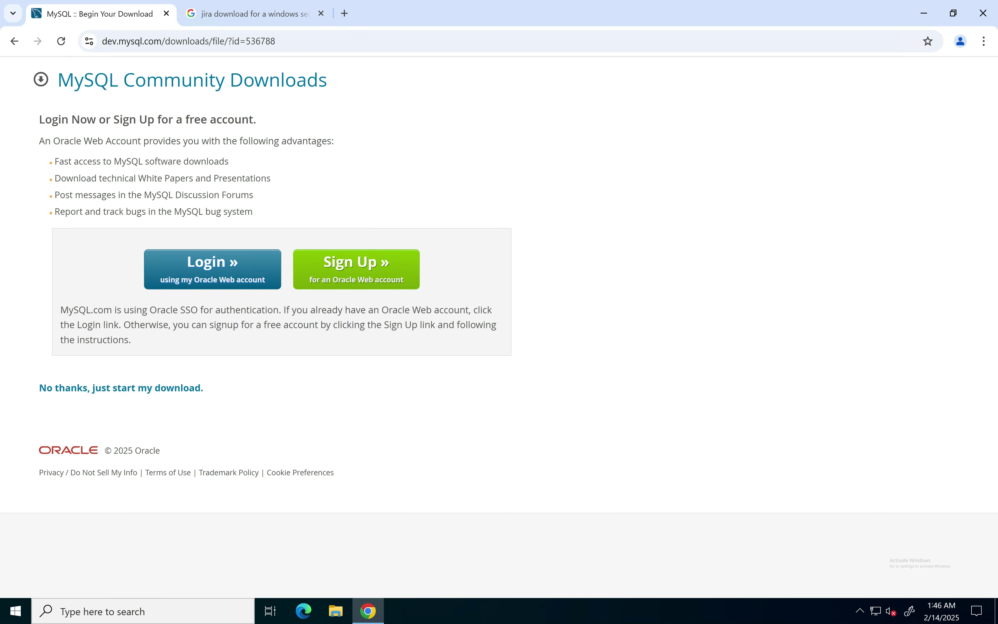
{"action": "left_click", "coordinate": [124, 388]}
{"action": "left_click", "coordinate": [253, 14]}
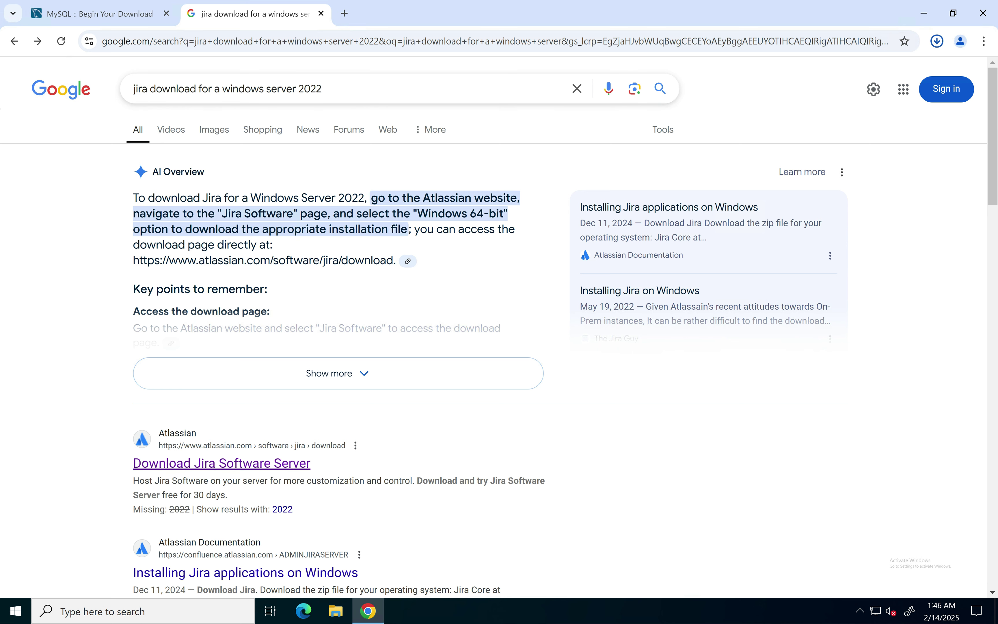
Step: Download the Jira Software 10.3.3 LTS Windows 64 Bit installer, then open the free Jira sign-up page
{"action": "left_click", "coordinate": [222, 463]}
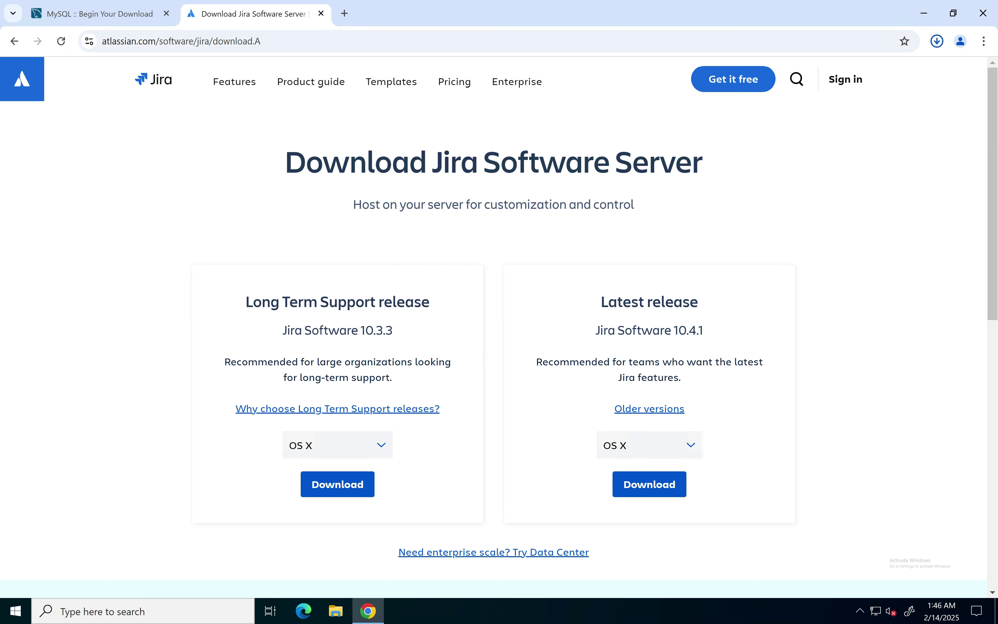
{"action": "left_click", "coordinate": [337, 445]}
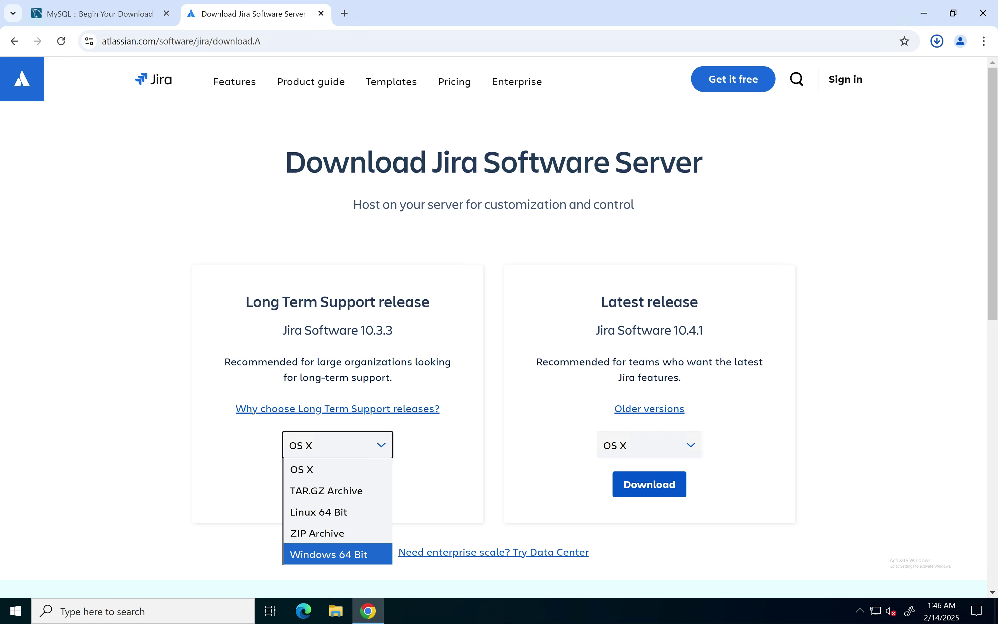
{"action": "key", "text": "Return"}
{"action": "left_click", "coordinate": [337, 484]}
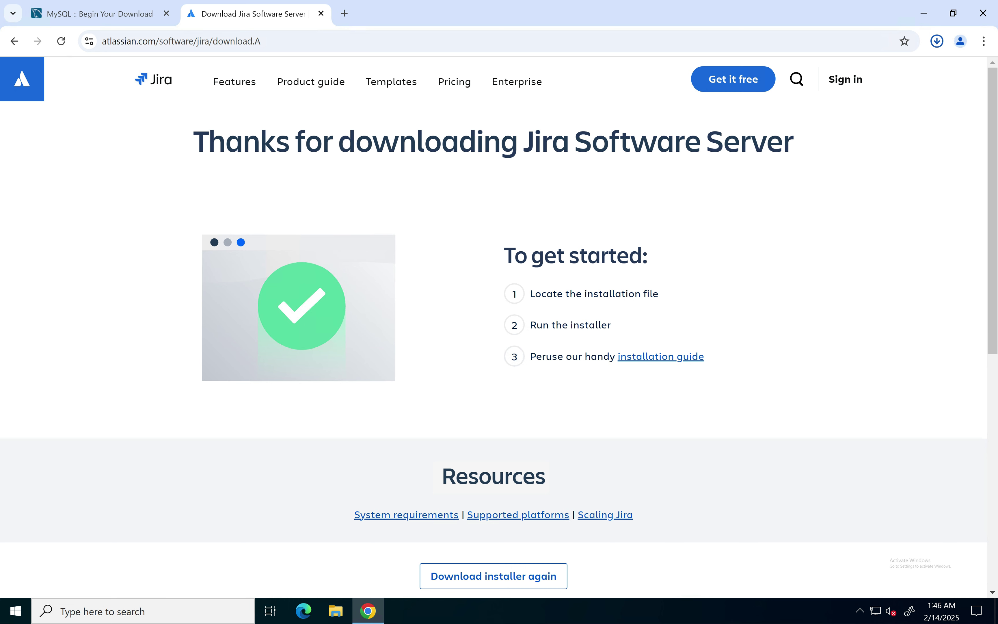
{"action": "left_click", "coordinate": [734, 79]}
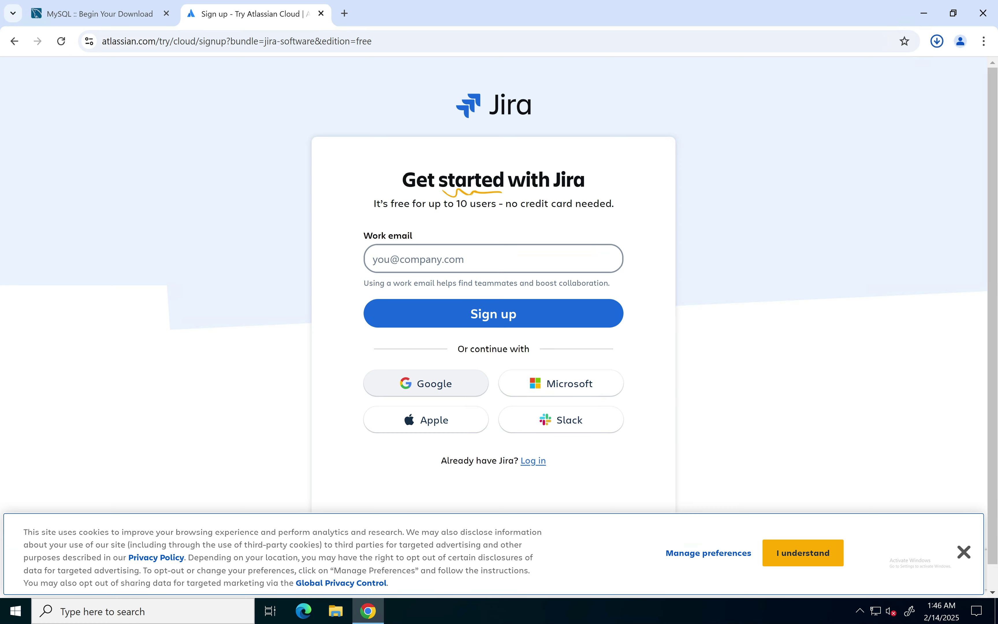
Step: Sign up with Google by entering the account e-mail and password
{"action": "left_click", "coordinate": [425, 384]}
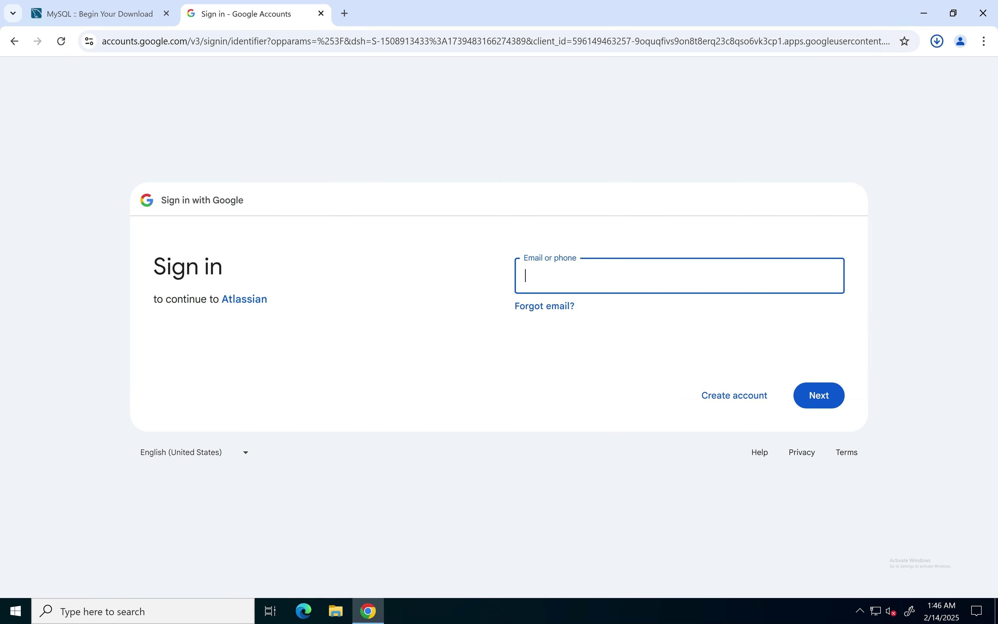
{"action": "key", "text": "Return"}
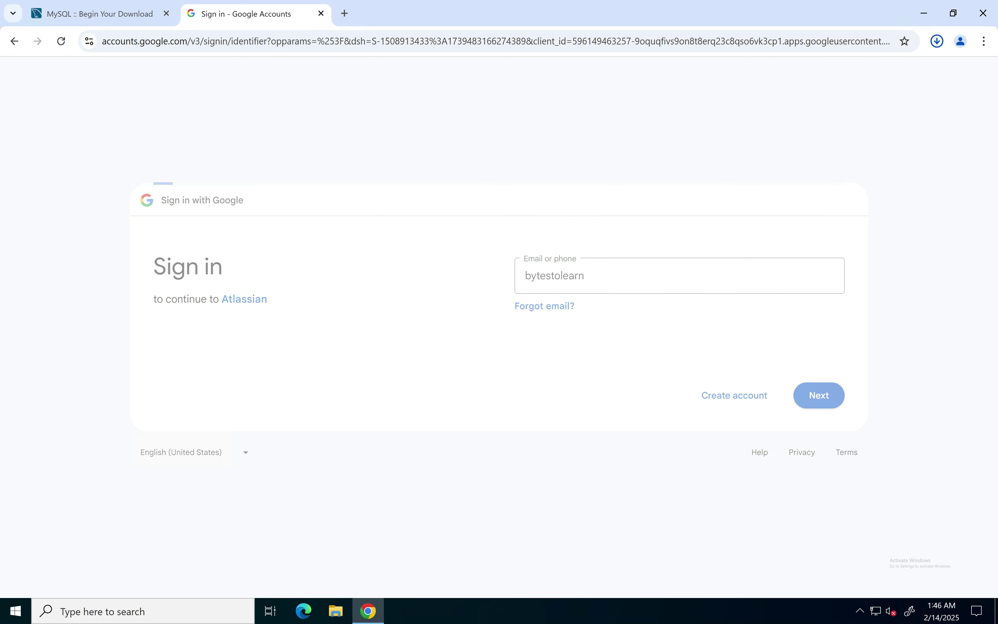
{"action": "type", "text": "••••••"}
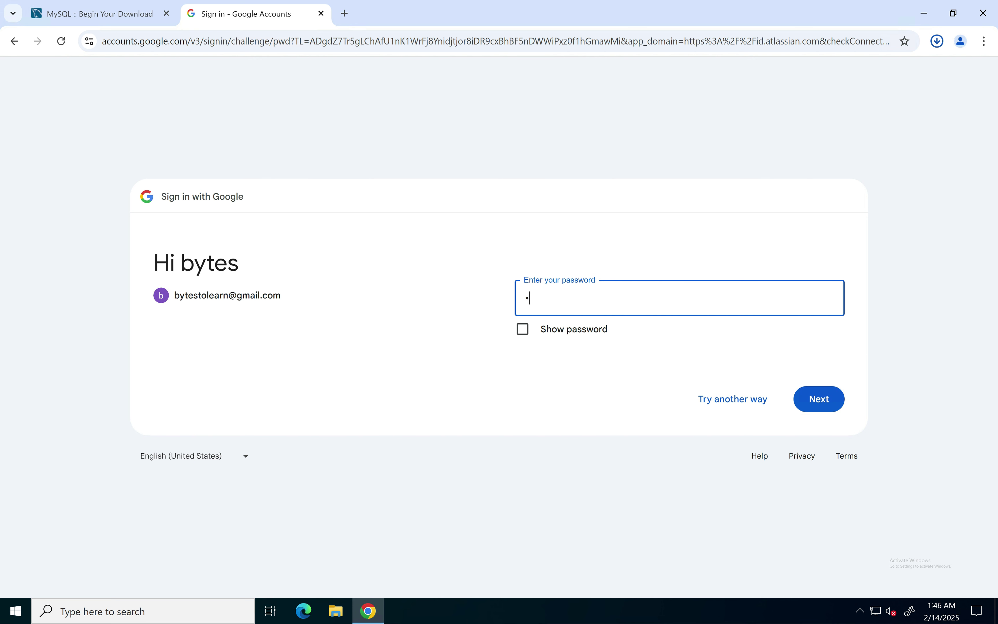
{"action": "type", "text": "••••••••••"}
{"action": "key", "text": "Return"}
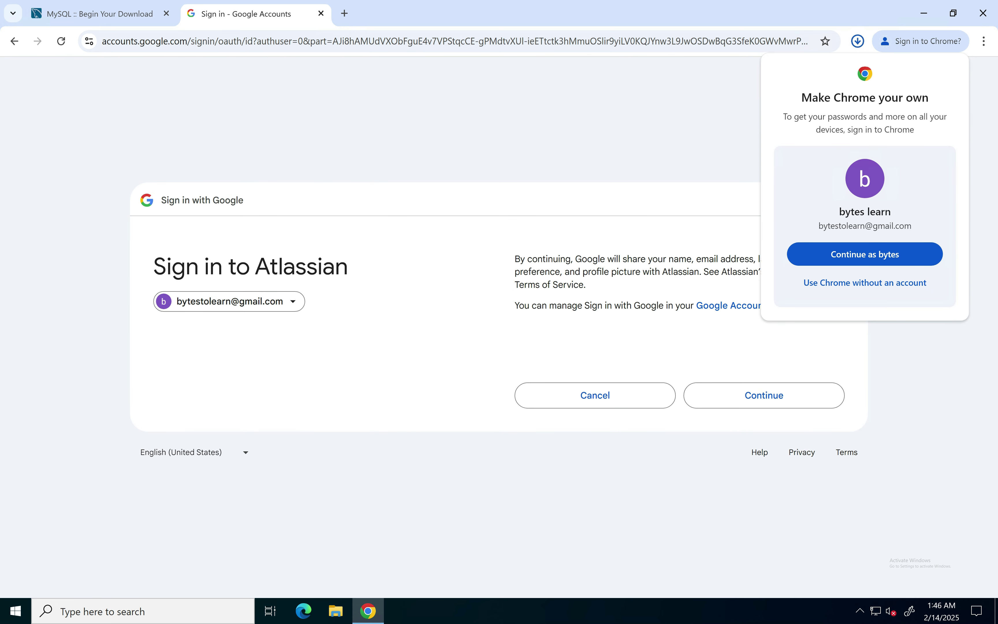
Step: Decline Chrome sign-in, allow sharing with Atlassian, correct the full name, and create the account
{"action": "left_click", "coordinate": [864, 283]}
{"action": "left_click", "coordinate": [764, 396]}
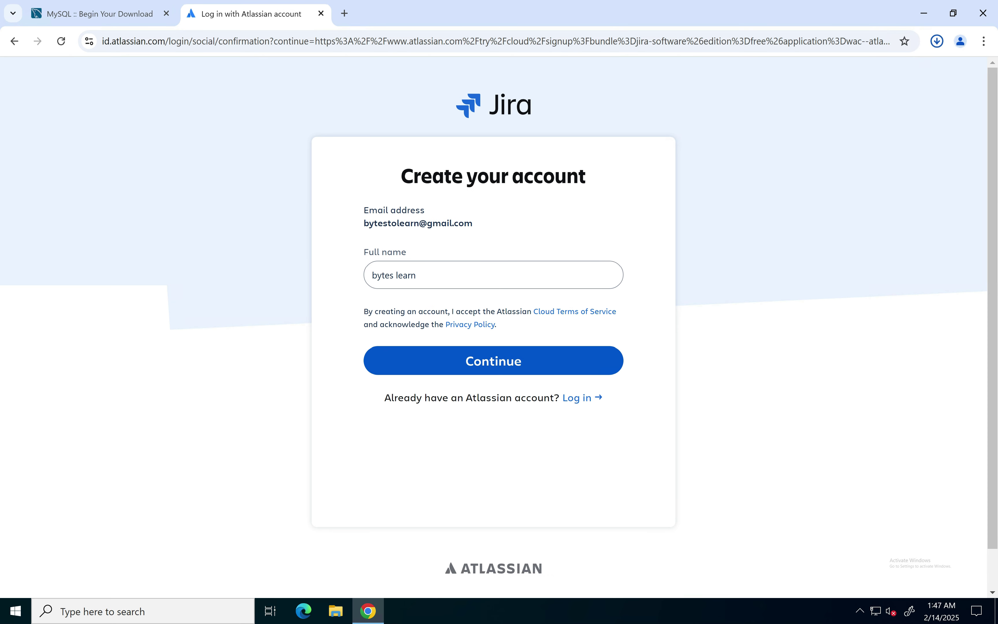
{"action": "key", "text": "BackSpace"}
{"action": "type", "text": "to"}
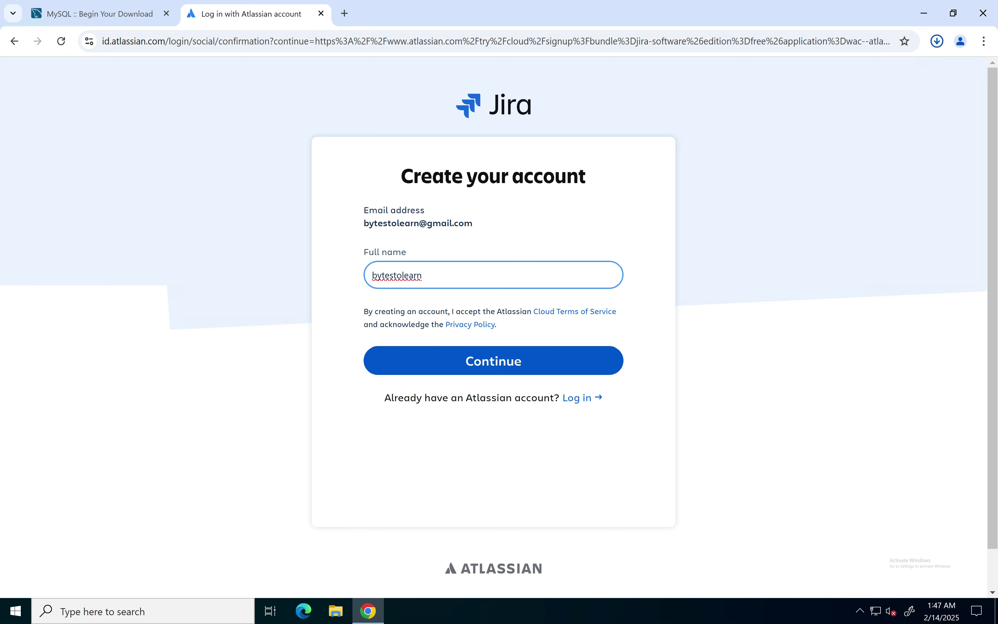
{"action": "left_click", "coordinate": [494, 361]}
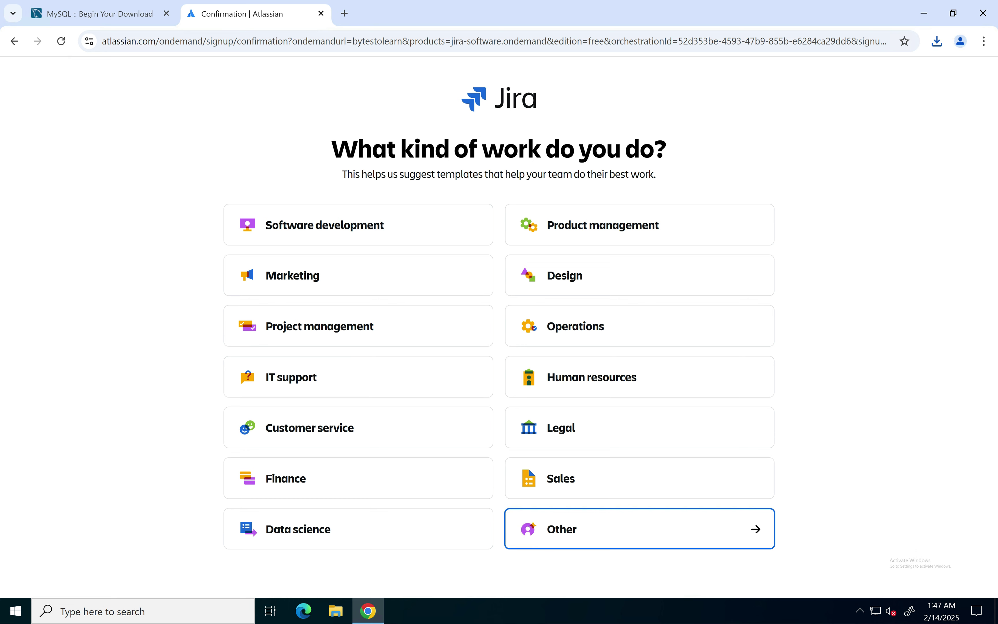
Step: Answer 'What kind of work do you do?' with Other
{"action": "left_click", "coordinate": [656, 528]}
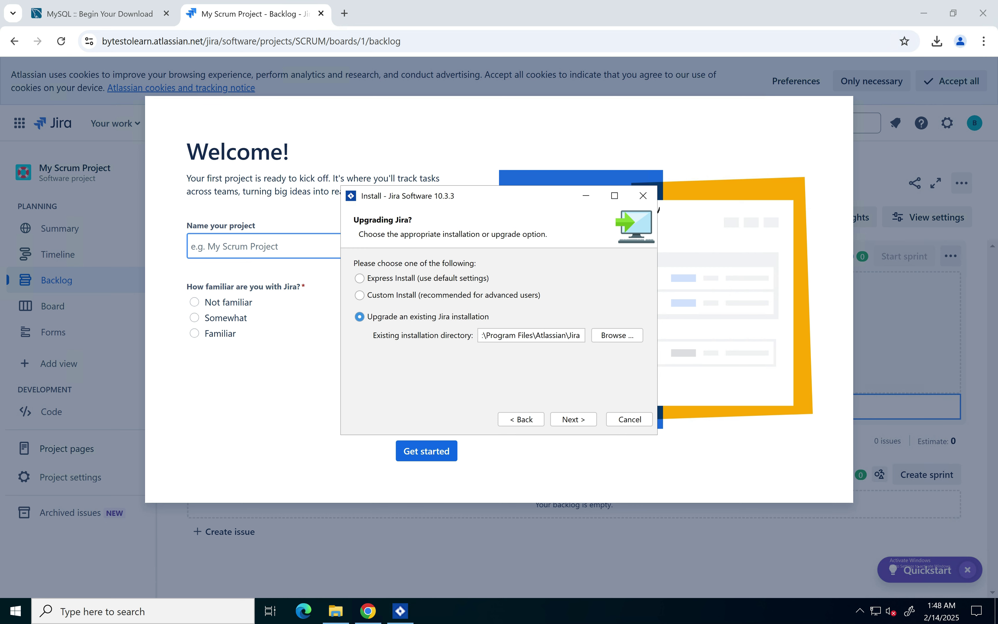
Step: Proceed with upgrading the existing Jira installation with home directory backup, then bring Chrome forward
{"action": "key", "text": "Return"}
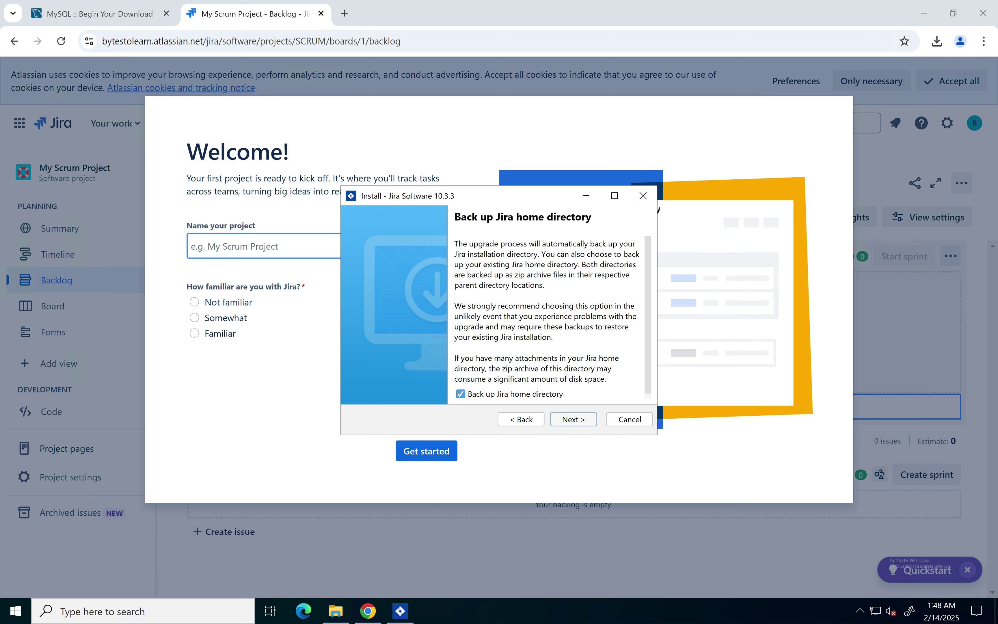
{"action": "key", "text": "Return"}
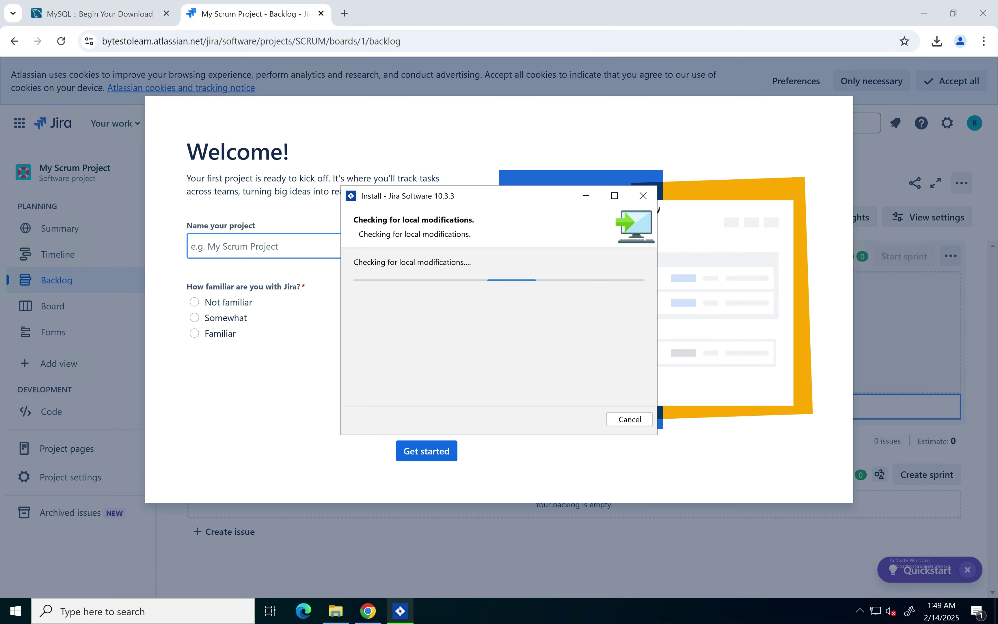
{"action": "left_click", "coordinate": [264, 396]}
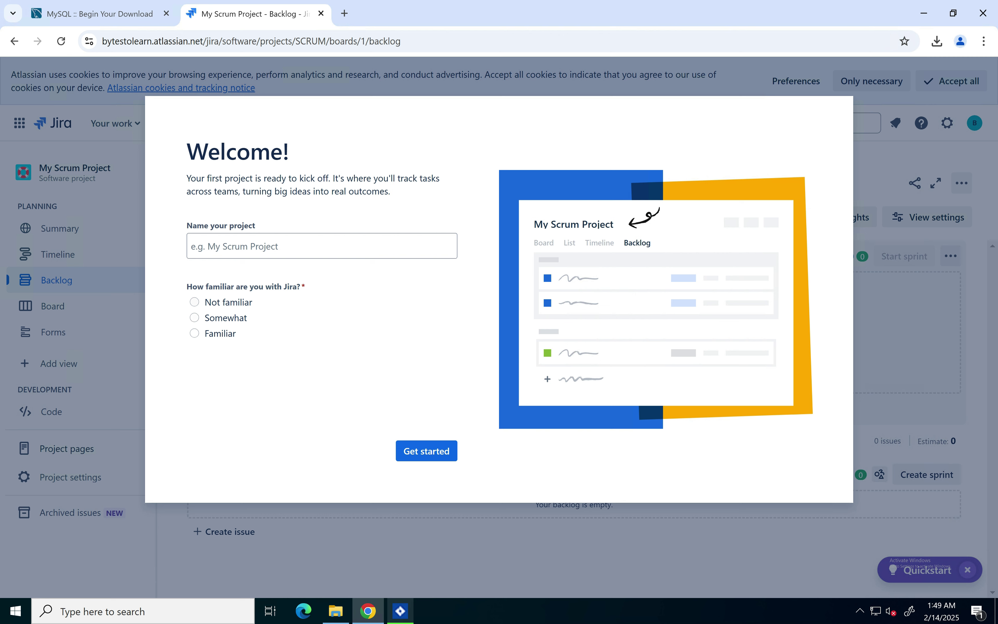
Step: Set Jira familiarity to Not familiar, name the project IGAM, and get started
{"action": "left_click", "coordinate": [195, 302]}
{"action": "left_click", "coordinate": [322, 246]}
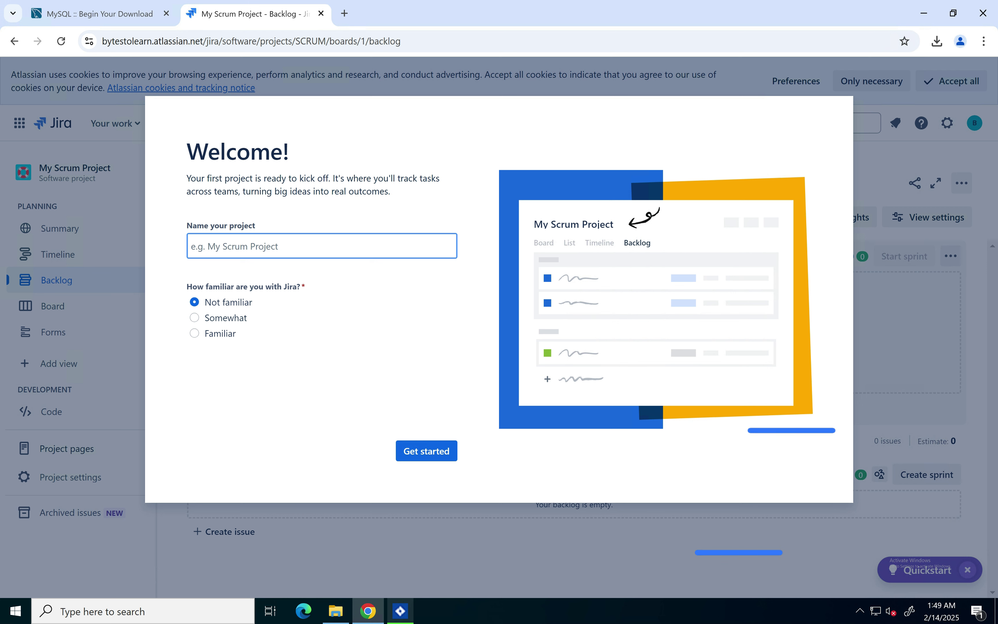
{"action": "type", "text": "IG"}
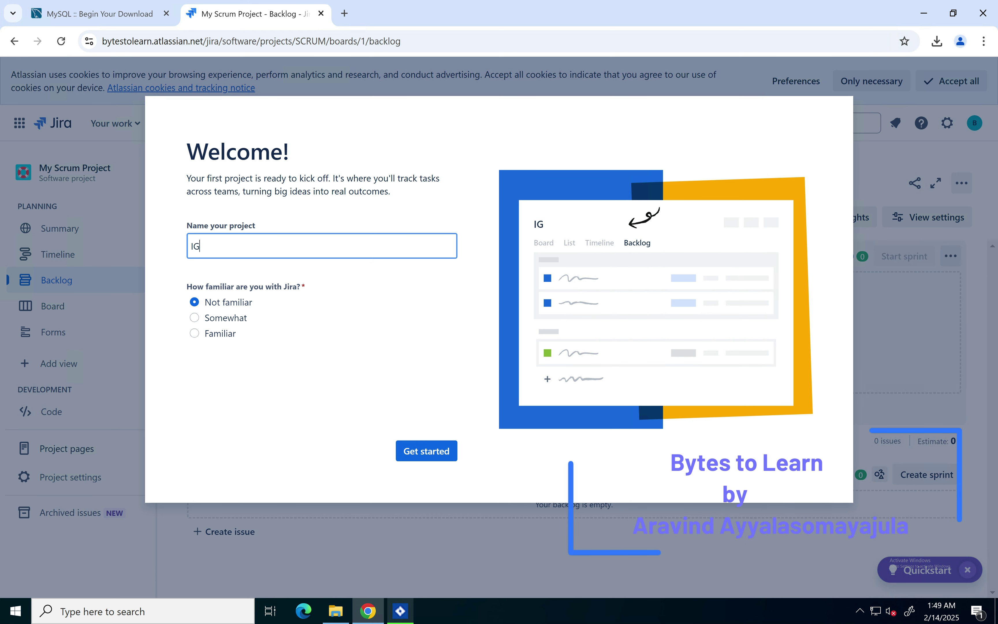
{"action": "type", "text": "A"}
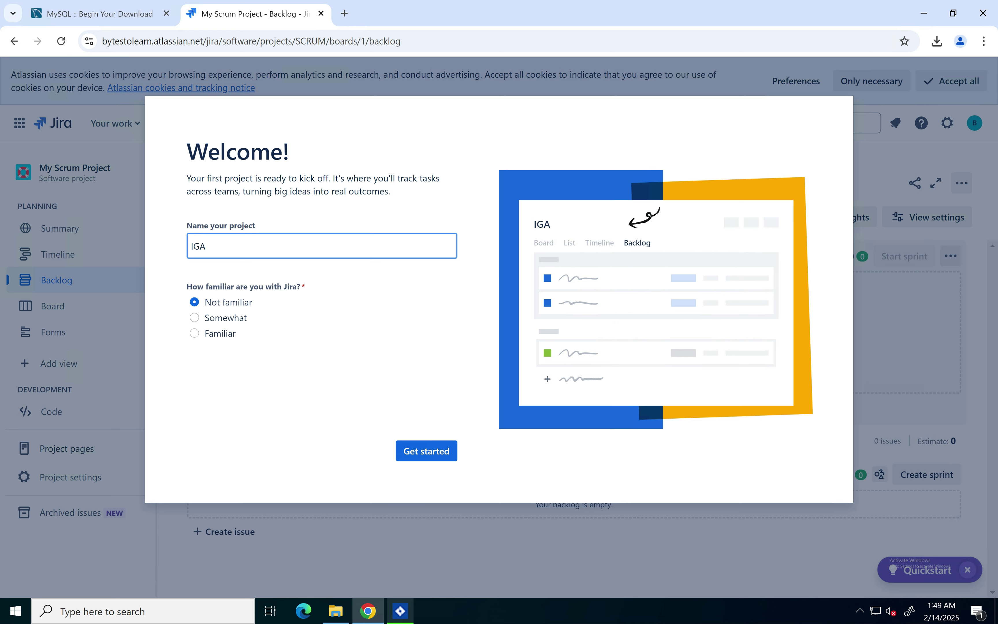
{"action": "type", "text": "M"}
{"action": "left_click", "coordinate": [426, 451]}
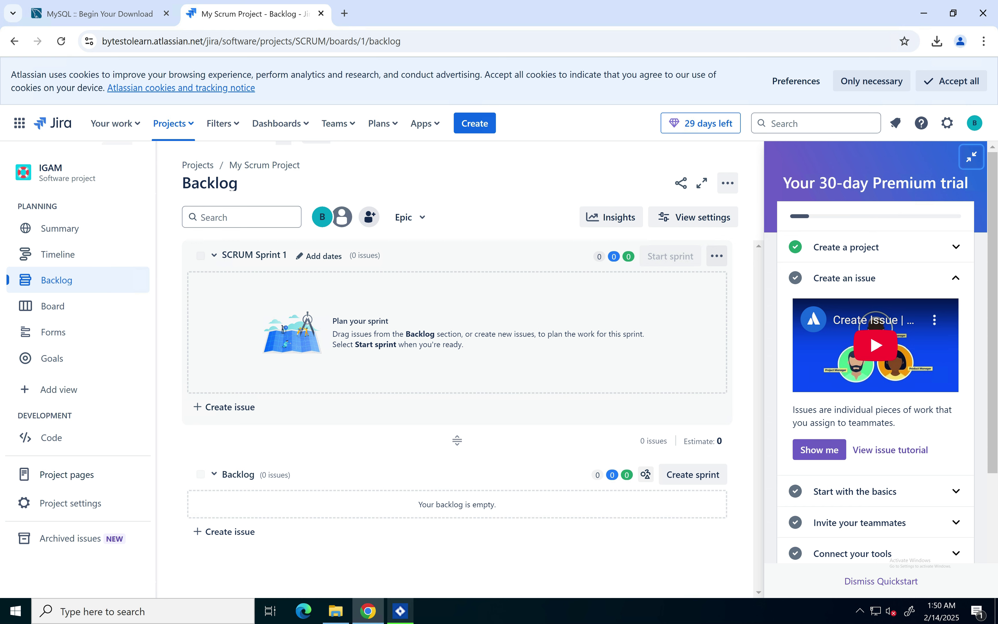
{"action": "left_click", "coordinate": [947, 123]}
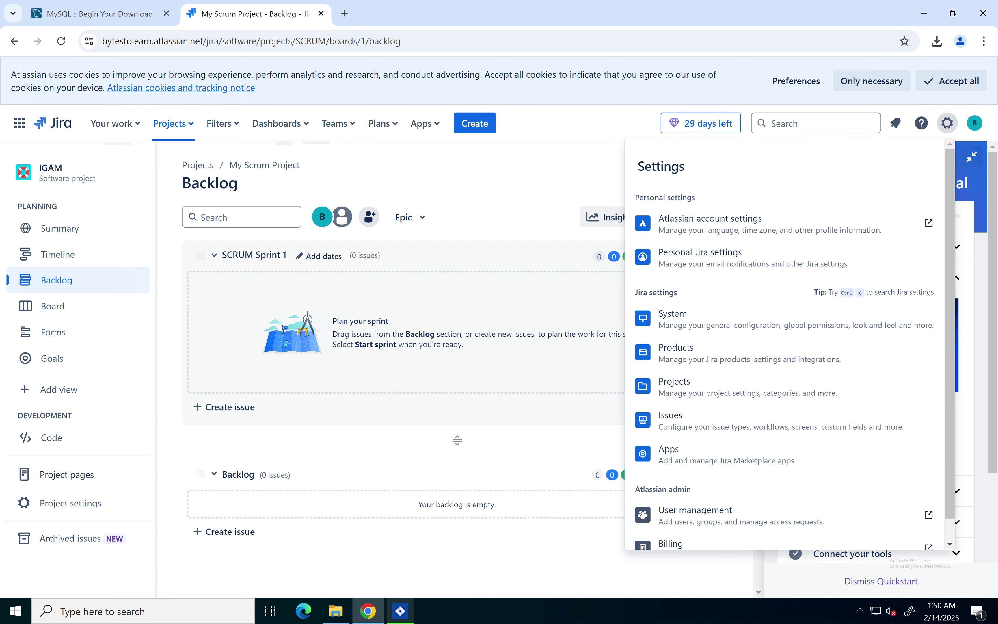
{"action": "key", "text": "Escape"}
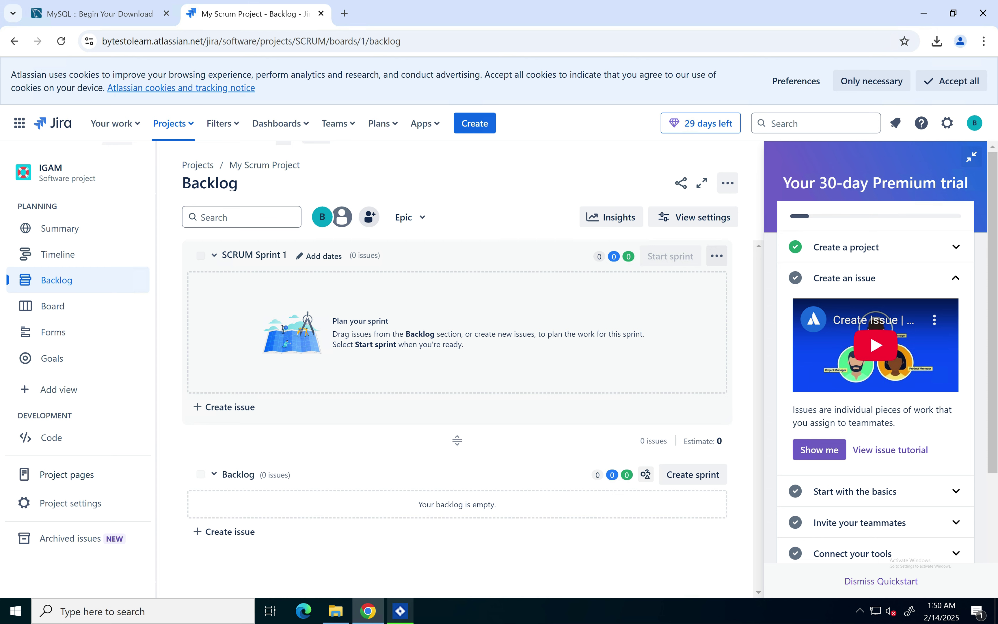
{"action": "scroll", "coordinate": [876, 350], "scroll_direction": "down", "scroll_amount": 3}
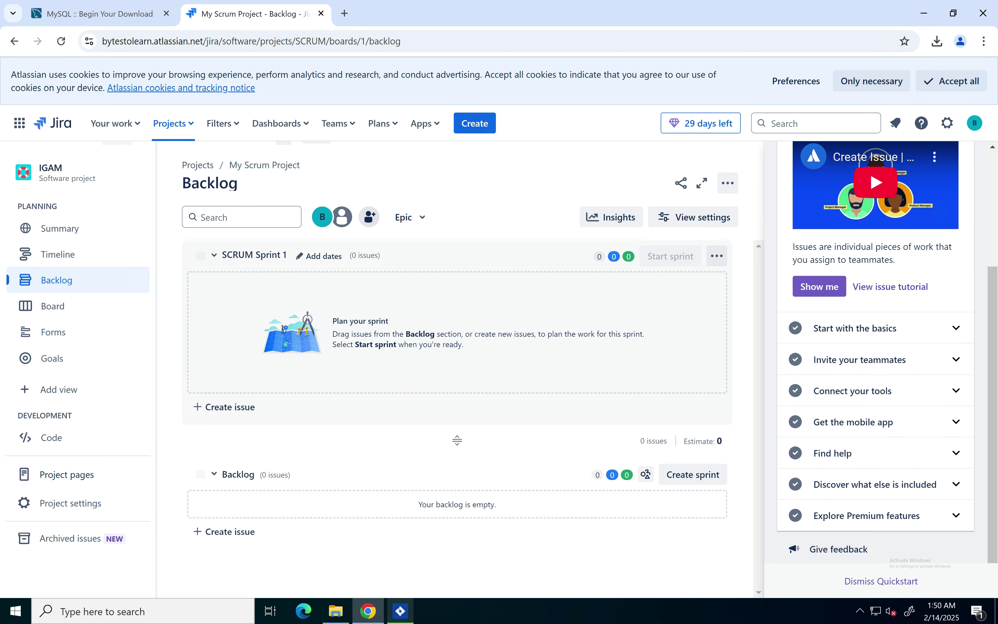
{"action": "scroll", "coordinate": [875, 350], "scroll_direction": "up", "scroll_amount": 3}
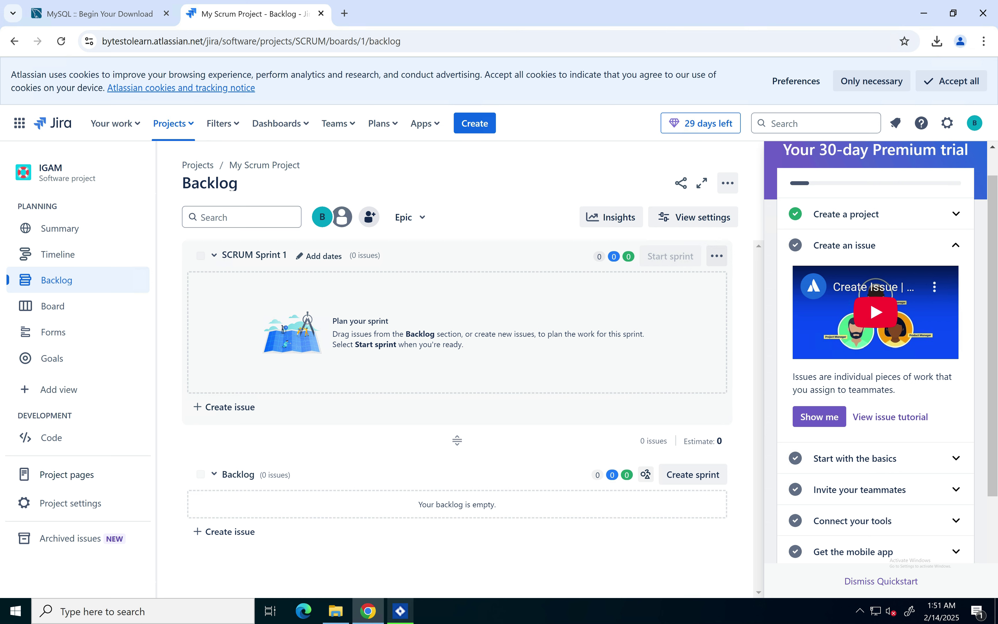
Step: Open Billing from the settings gear and manage the Jira subscription's plan
{"action": "left_click", "coordinate": [947, 123]}
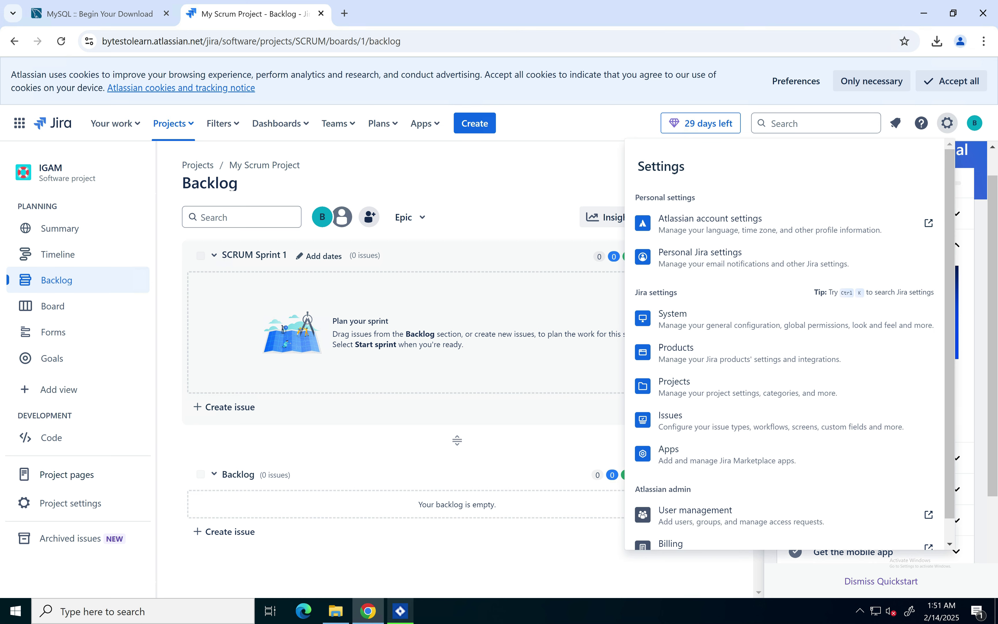
{"action": "left_click", "coordinate": [701, 526]}
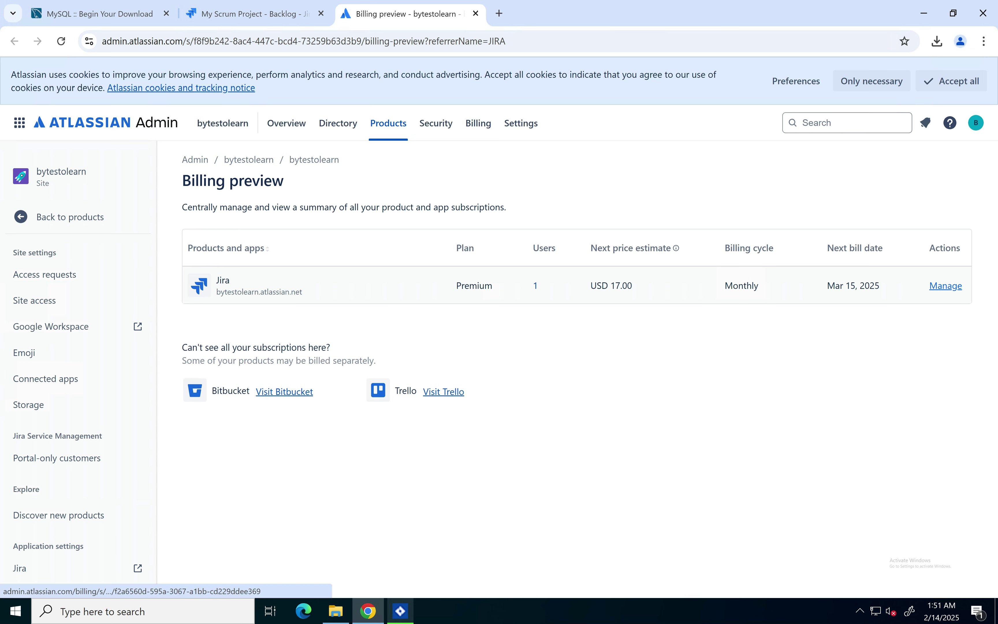
{"action": "left_click", "coordinate": [947, 285]}
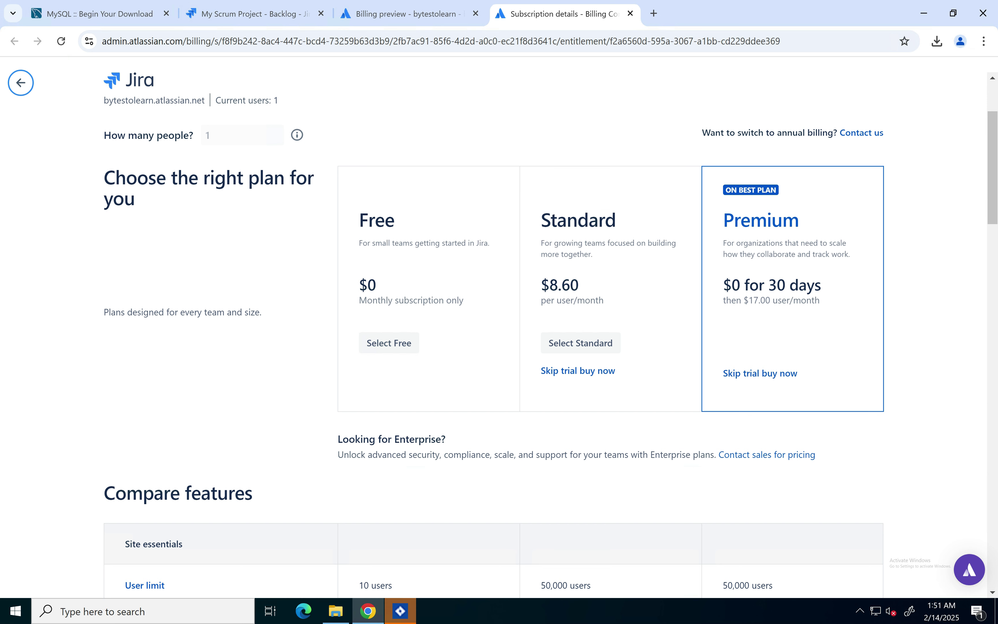
Step: Scroll the Compare features table and compare Free and Standard dependency management values
{"action": "scroll", "coordinate": [494, 330], "scroll_direction": "down", "scroll_amount": 7}
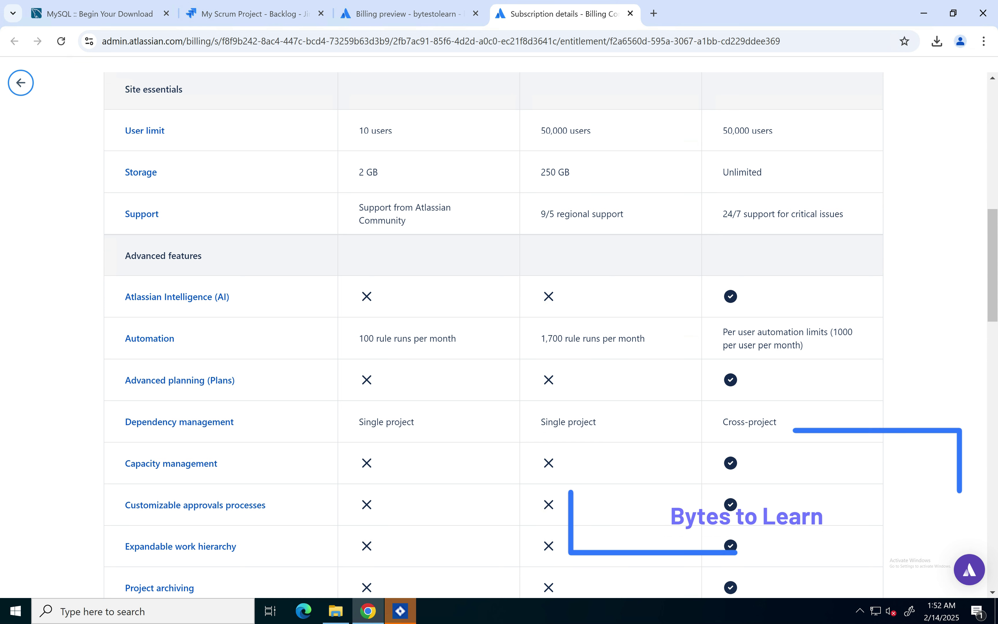
{"action": "scroll", "coordinate": [493, 330], "scroll_direction": "up", "scroll_amount": 2}
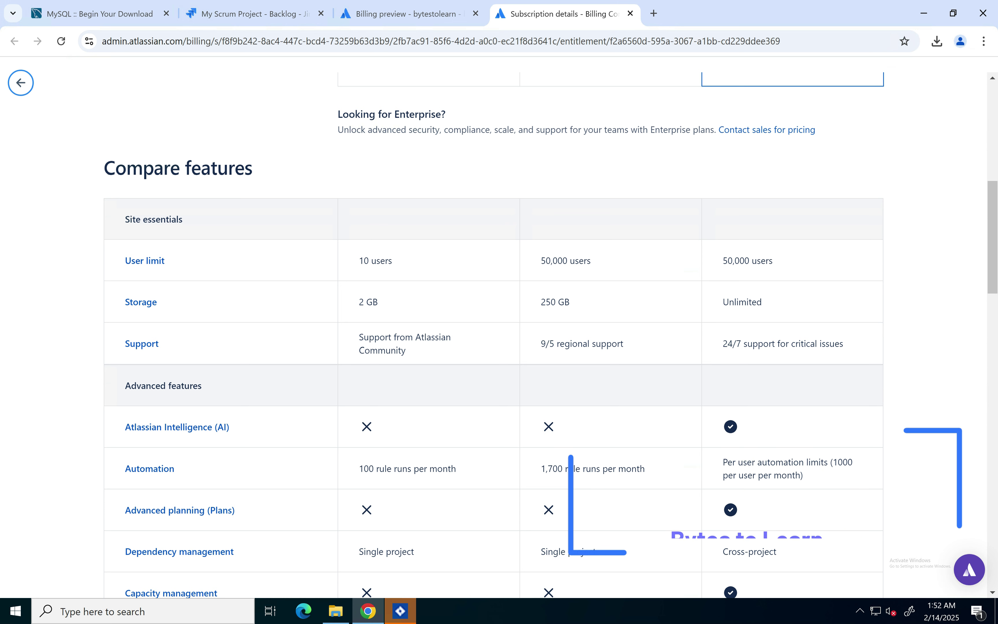
{"action": "scroll", "coordinate": [494, 330], "scroll_direction": "down", "scroll_amount": 2}
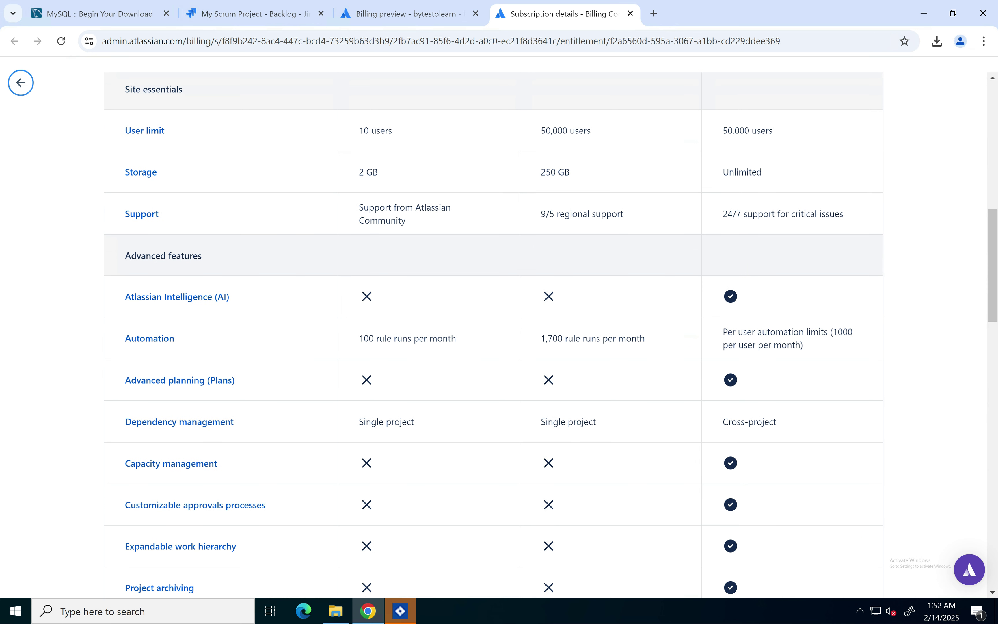
{"action": "scroll", "coordinate": [494, 330], "scroll_direction": "down", "scroll_amount": 1}
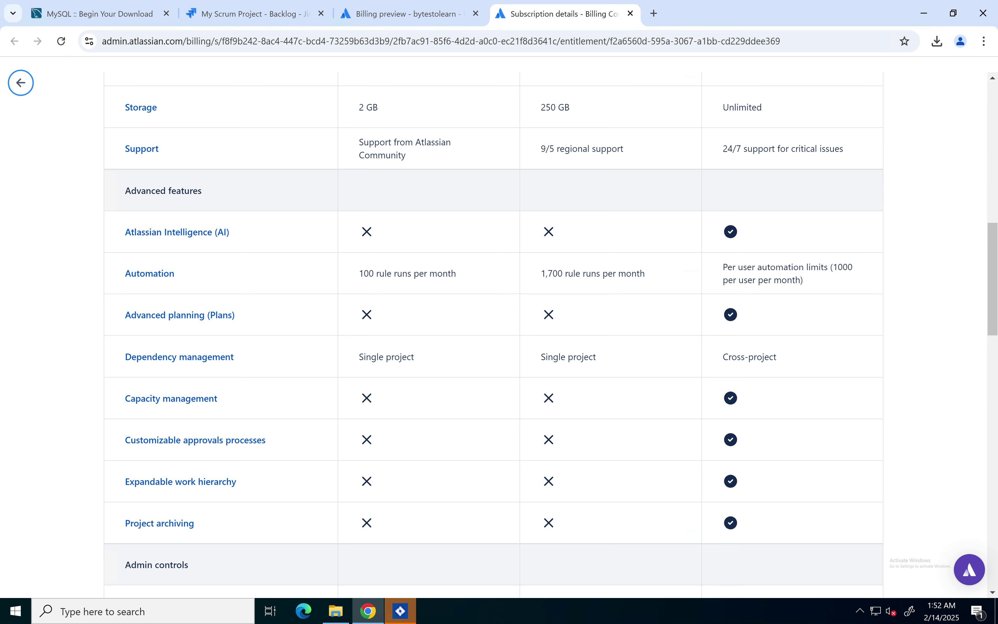
{"action": "left_click_drag", "start_coordinate": [359, 357], "coordinate": [415, 357]}
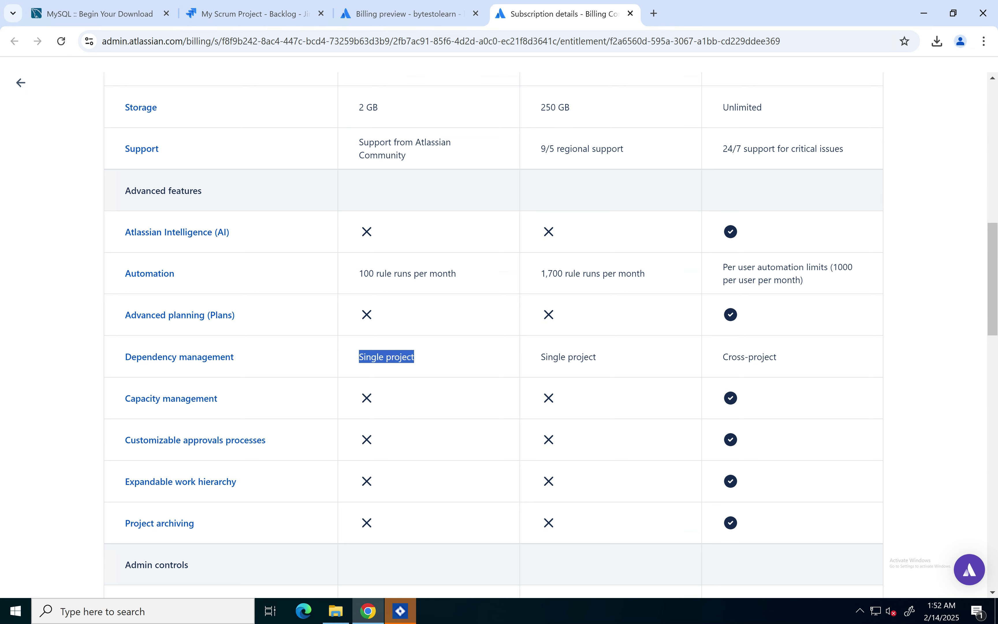
{"action": "left_click_drag", "start_coordinate": [541, 357], "coordinate": [596, 357]}
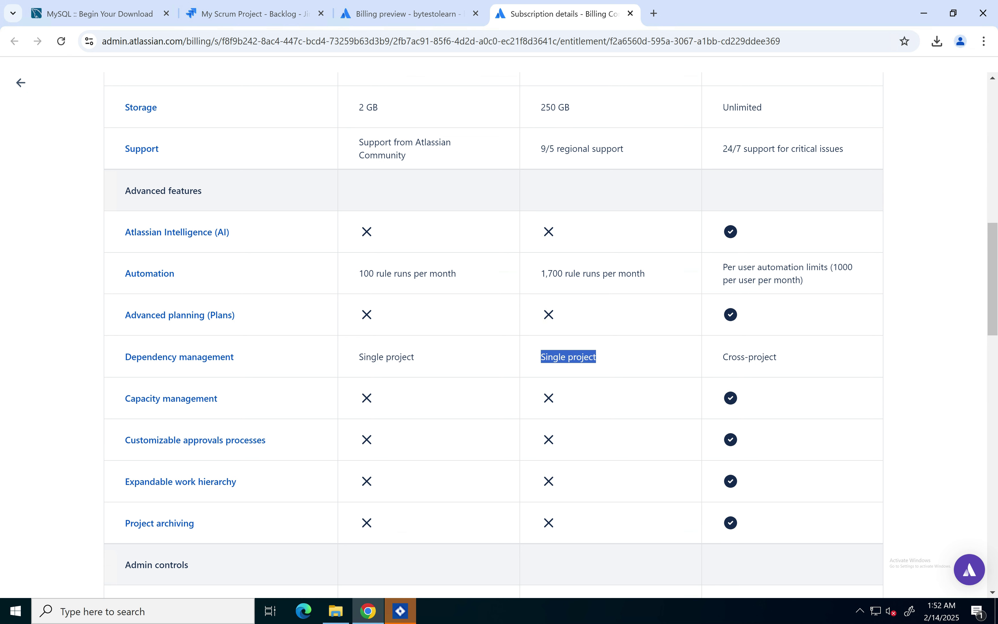
Step: Compare Standard's 50,000 user limit with Premium's limit and cross-project dependencies, then select Free
{"action": "scroll", "coordinate": [493, 330], "scroll_direction": "up", "scroll_amount": 2}
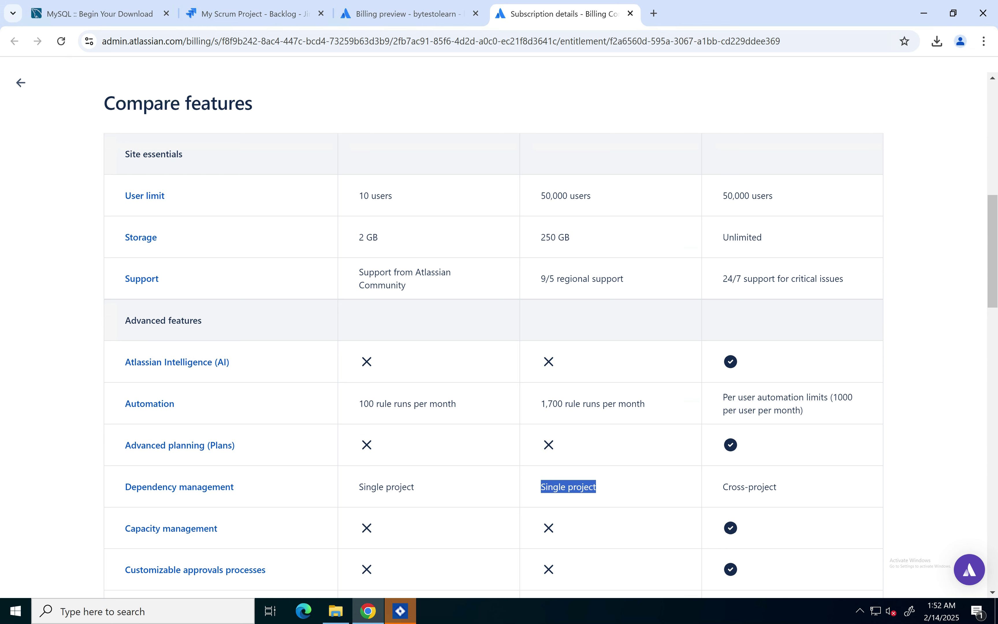
{"action": "double_click", "coordinate": [554, 195]}
{"action": "left_click_drag", "start_coordinate": [723, 195], "coordinate": [761, 196]}
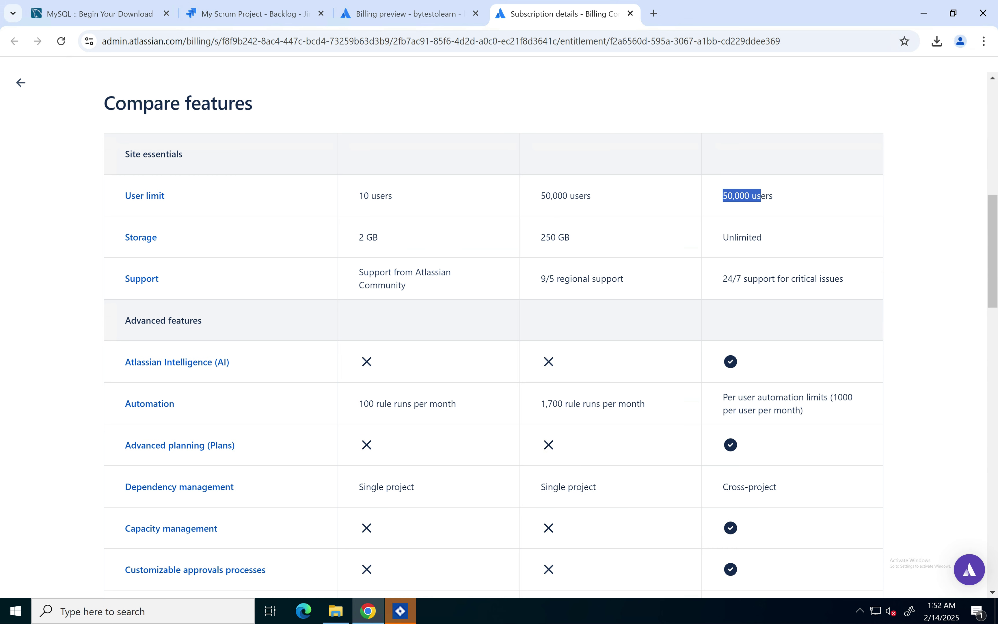
{"action": "left_click_drag", "start_coordinate": [723, 237], "coordinate": [752, 237]}
{"action": "scroll", "coordinate": [752, 237], "scroll_direction": "down", "scroll_amount": 1}
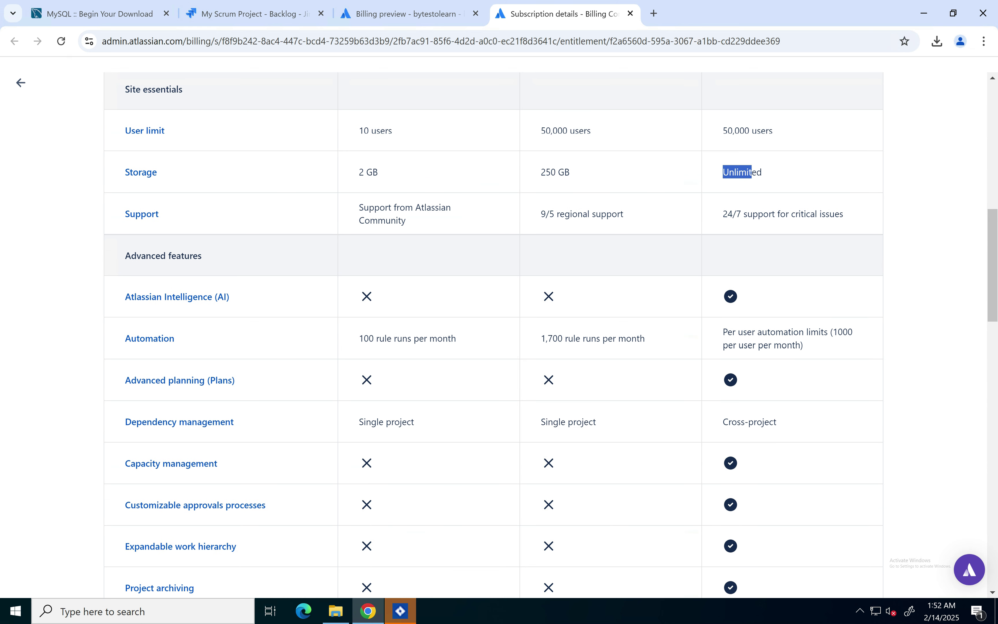
{"action": "left_click_drag", "start_coordinate": [723, 422], "coordinate": [777, 422]}
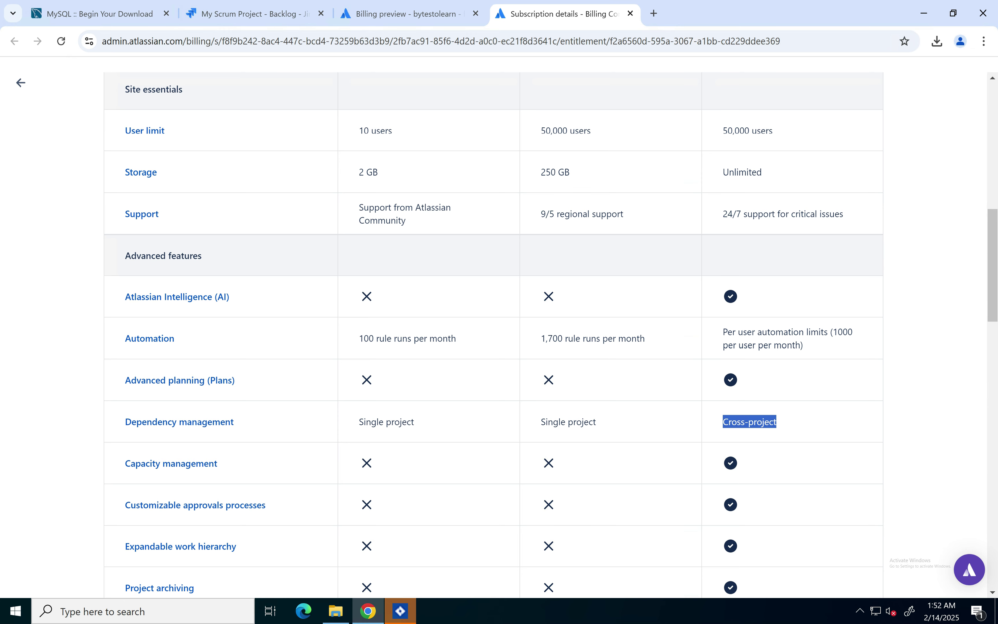
{"action": "scroll", "coordinate": [493, 326], "scroll_direction": "up", "scroll_amount": 5}
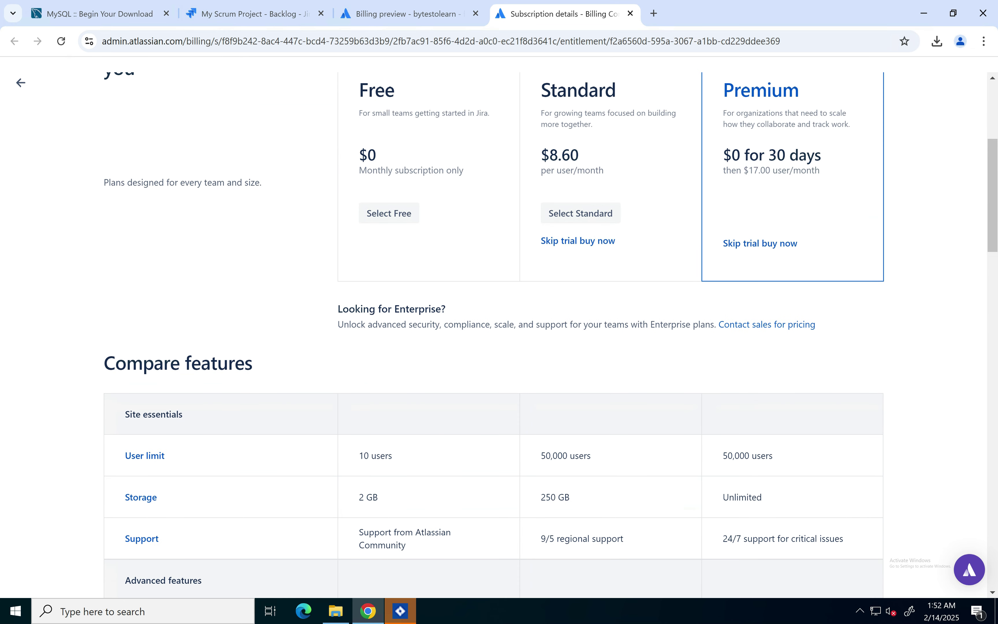
{"action": "scroll", "coordinate": [494, 326], "scroll_direction": "up", "scroll_amount": 2}
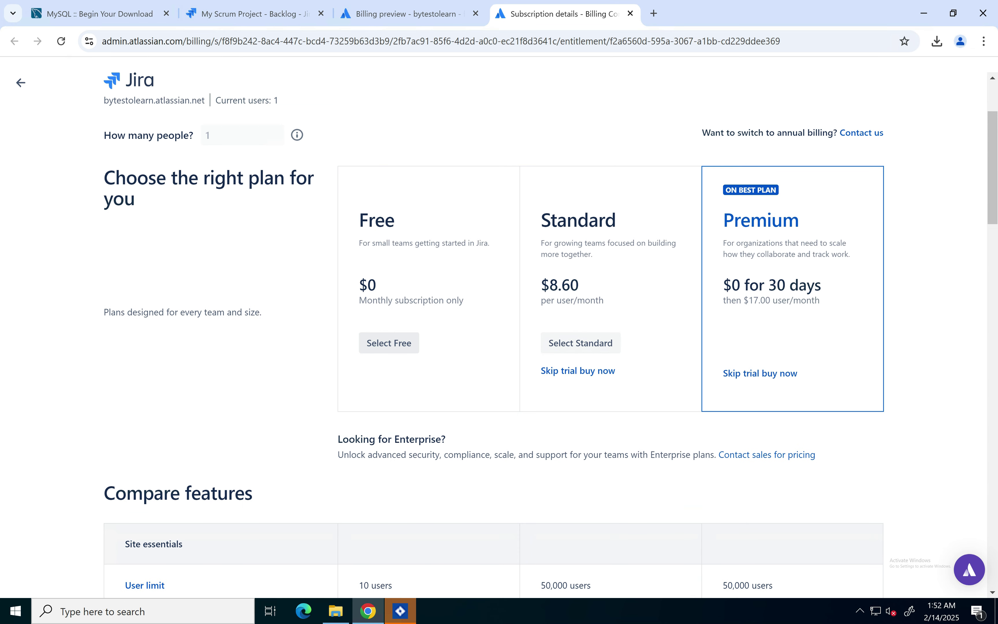
{"action": "left_click", "coordinate": [390, 343]}
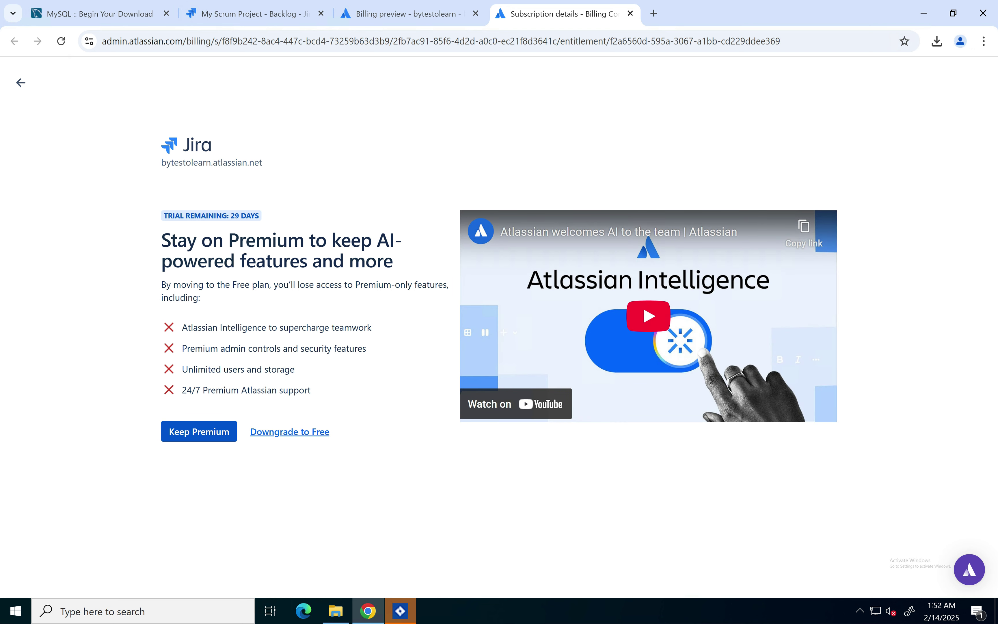
Step: Confirm downgrading Jira to Free, skip the feedback survey, and return to the Jira backlog
{"action": "left_click", "coordinate": [289, 432]}
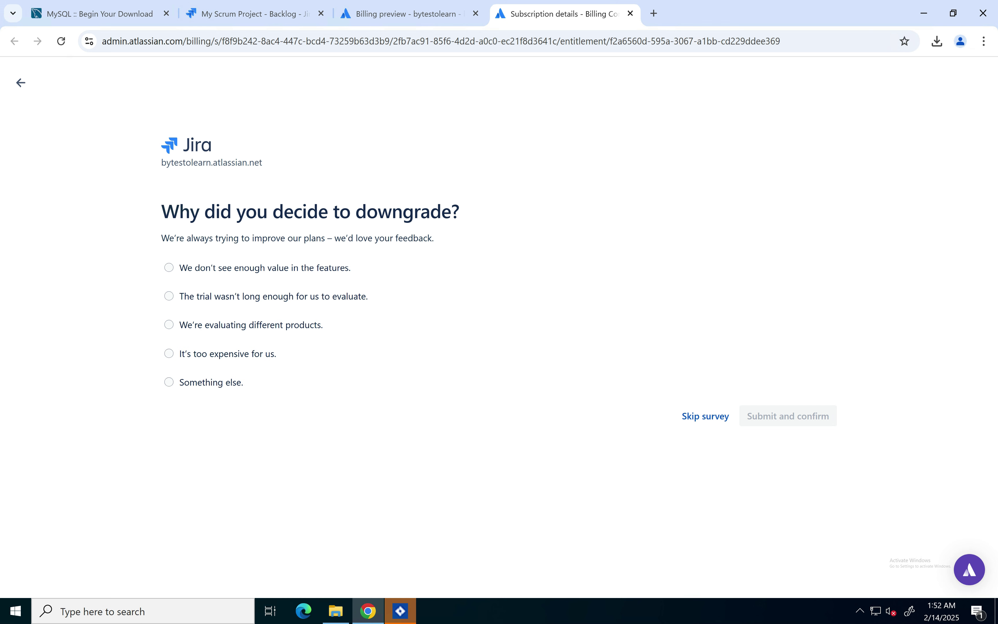
{"action": "left_click", "coordinate": [705, 416]}
{"action": "left_click", "coordinate": [409, 14]}
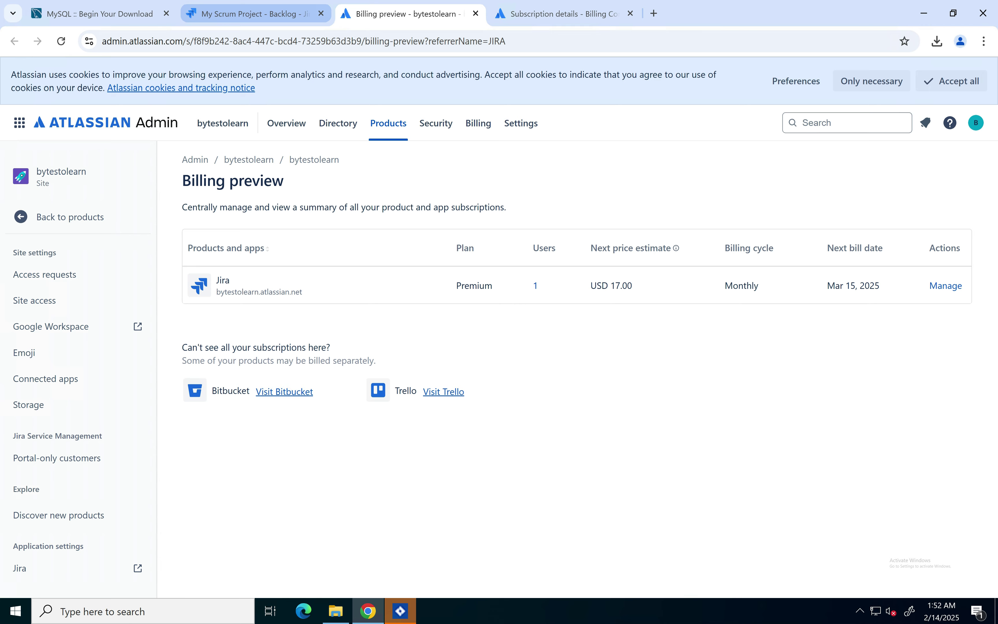
{"action": "left_click", "coordinate": [252, 14]}
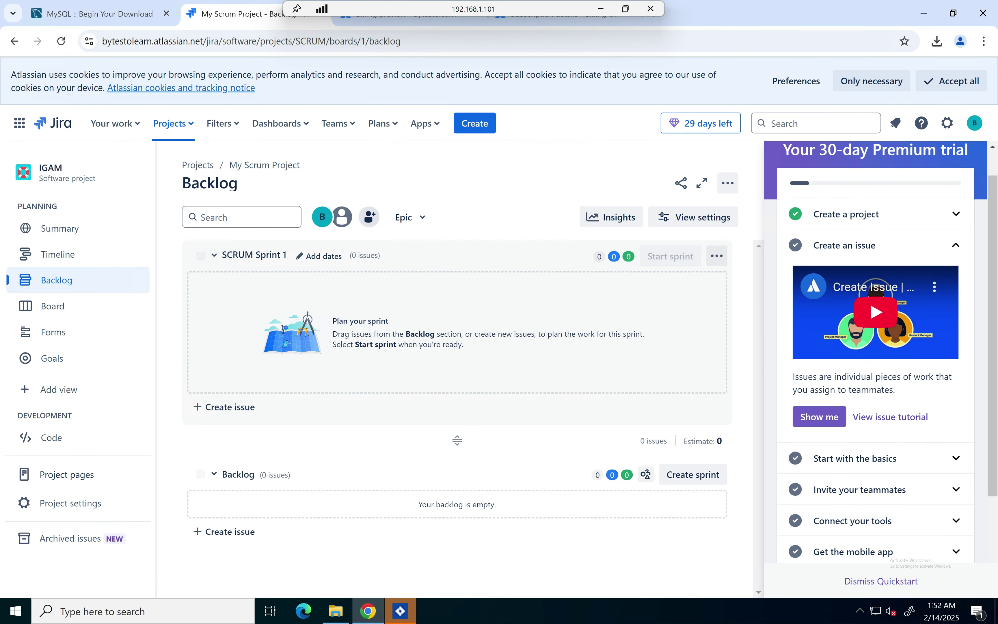
Step: Finish the Jira Software installer past the file modifications summary so the setup wizard opens at localhost:8080
{"action": "left_click", "coordinate": [400, 612]}
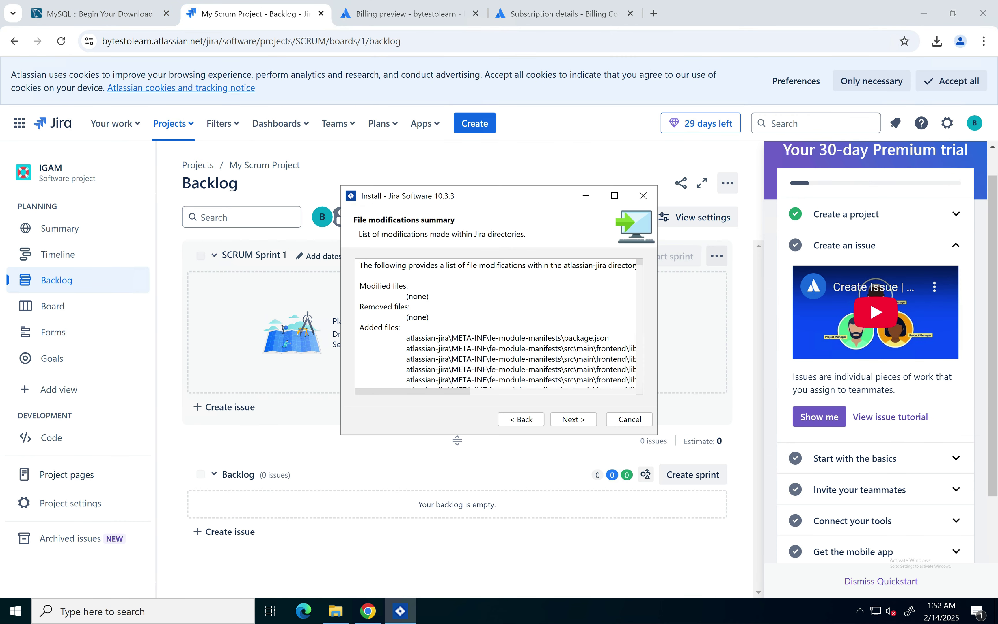
{"action": "scroll", "coordinate": [457, 440], "scroll_direction": "down", "scroll_amount": 10}
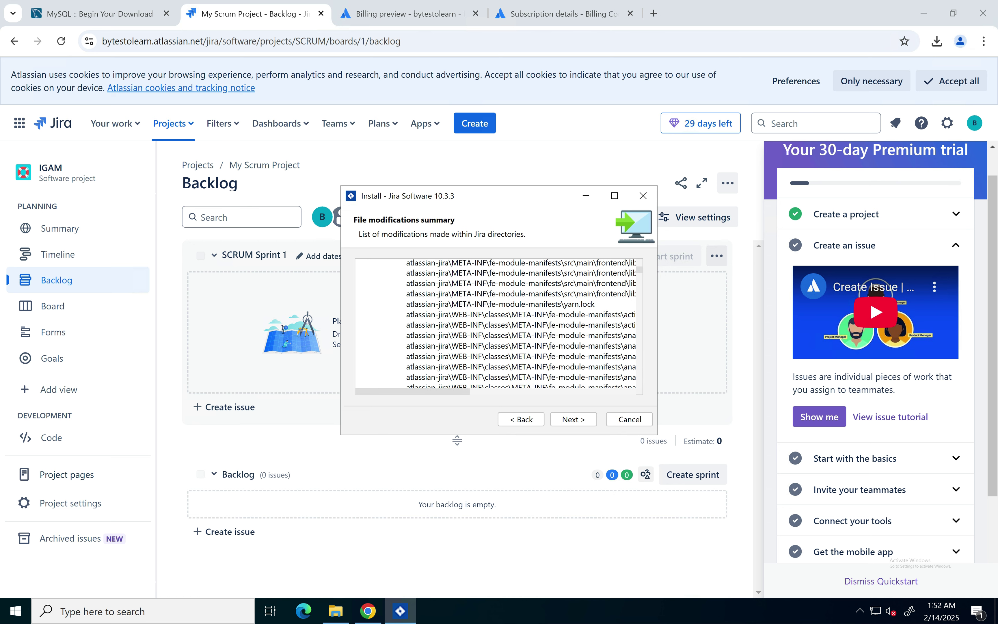
{"action": "key", "text": "Return"}
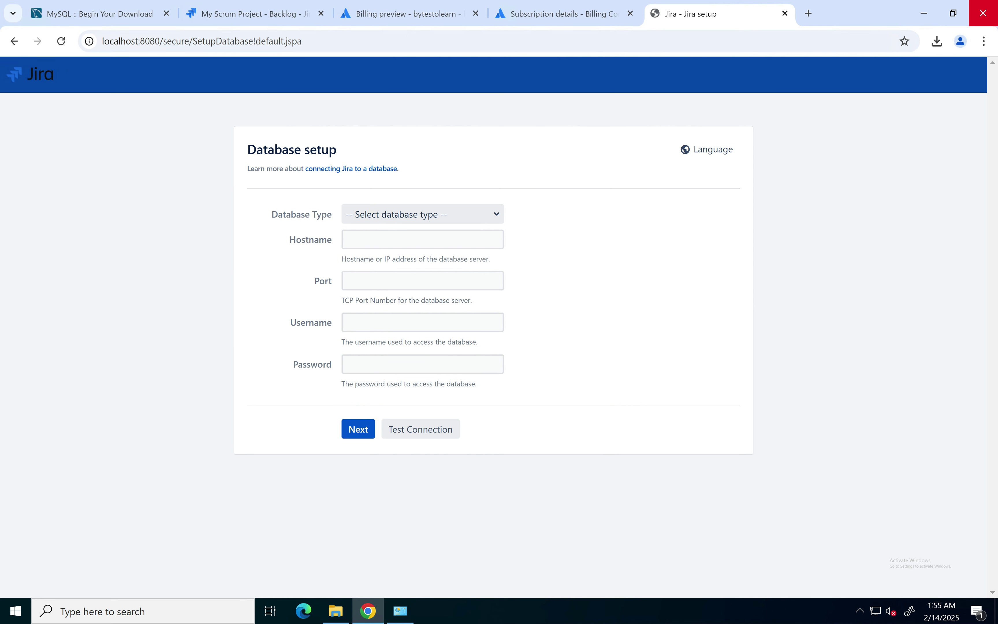
Step: Choose MySQL 8.0 as the database type with hostname localhost
{"action": "left_click", "coordinate": [422, 214]}
{"action": "left_click", "coordinate": [378, 251]}
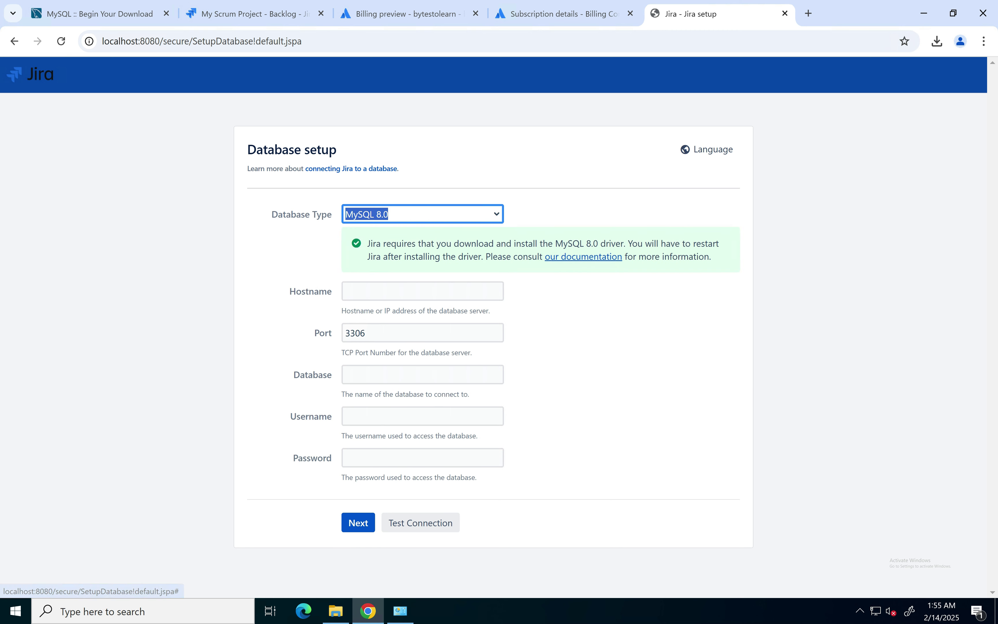
{"action": "left_click", "coordinate": [412, 291]}
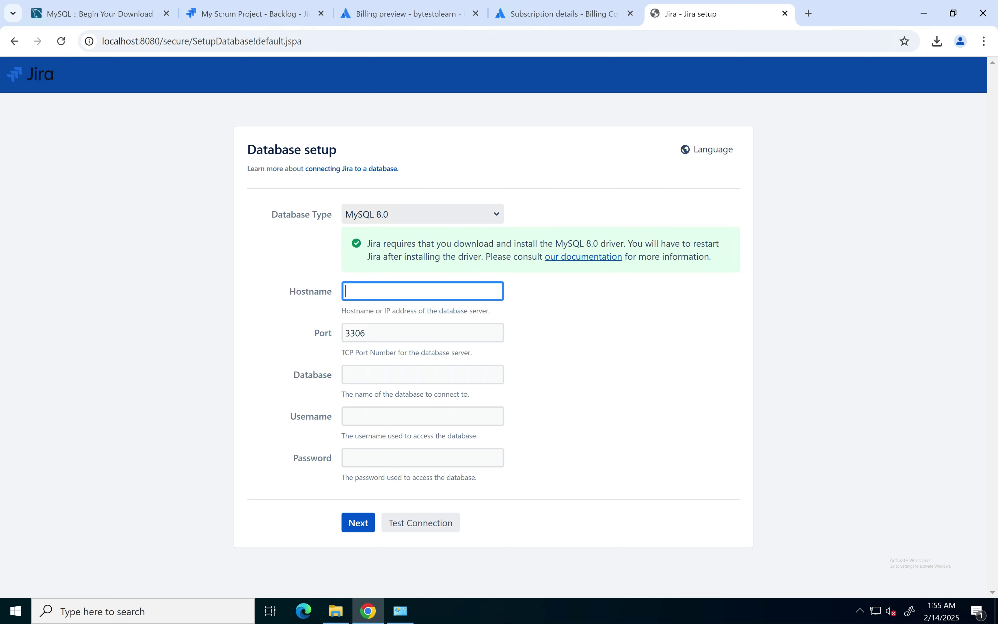
{"action": "type", "text": "localhost"}
Step: Enter database jiradb, username root and the root password, submit, then check Chrome's recent downloads
{"action": "left_click", "coordinate": [422, 375]}
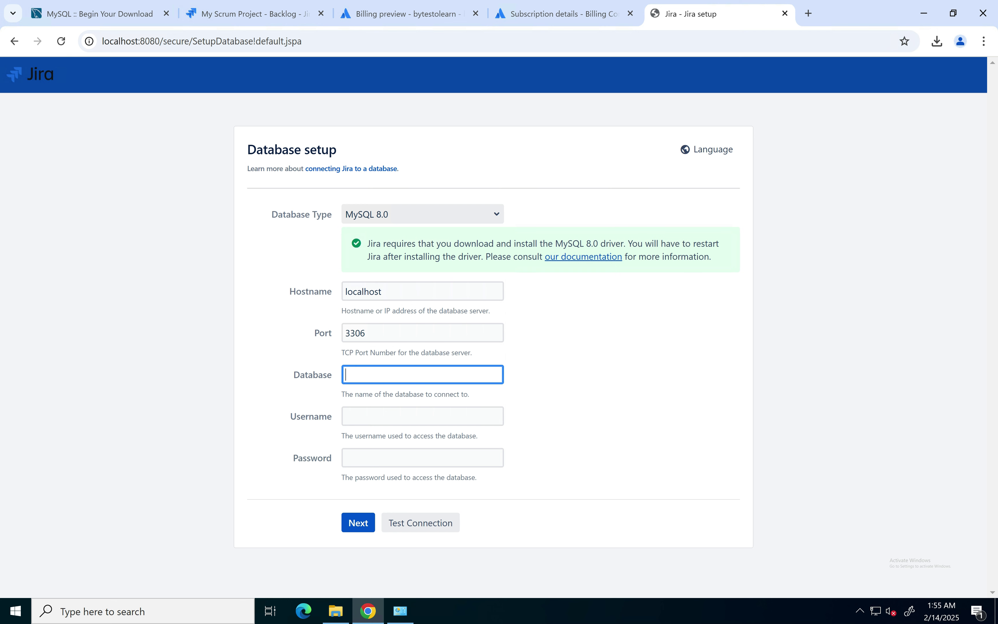
{"action": "type", "text": "jiradb"}
{"action": "key", "text": "Tab"}
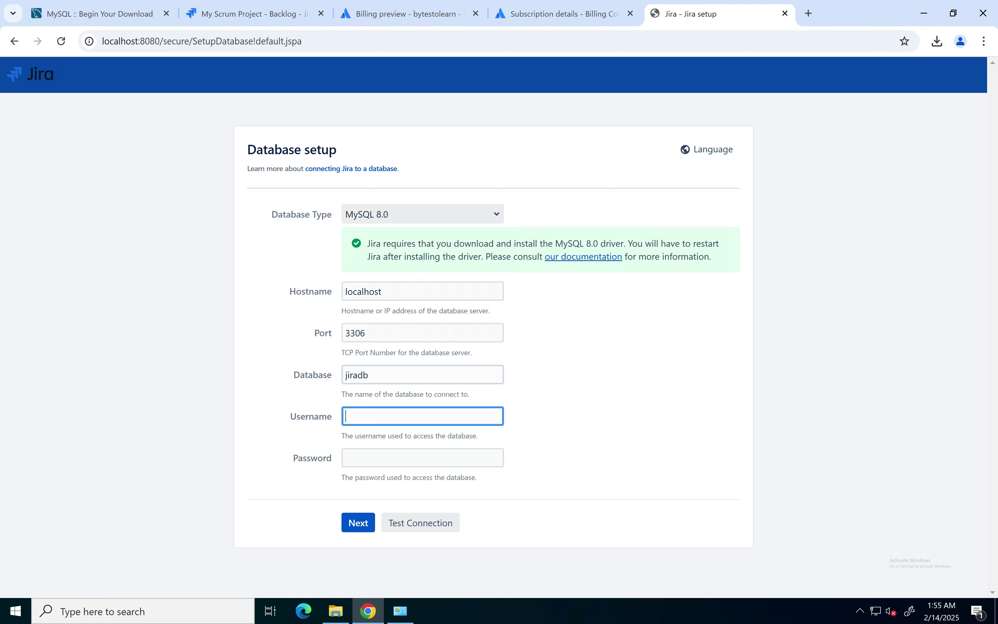
{"action": "type", "text": "root"}
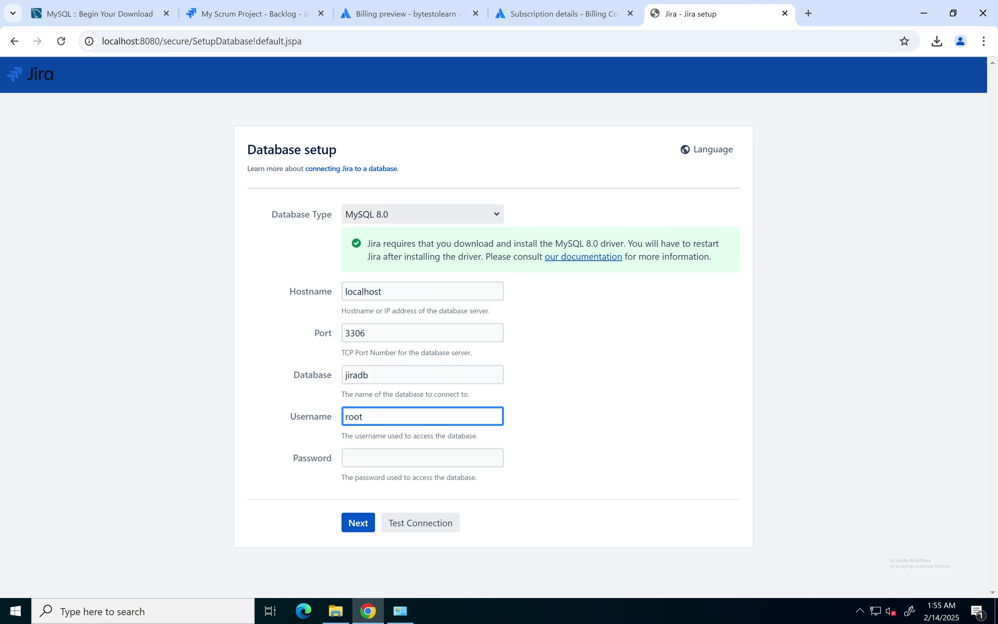
{"action": "key", "text": "Tab"}
{"action": "type", "text": "••••"}
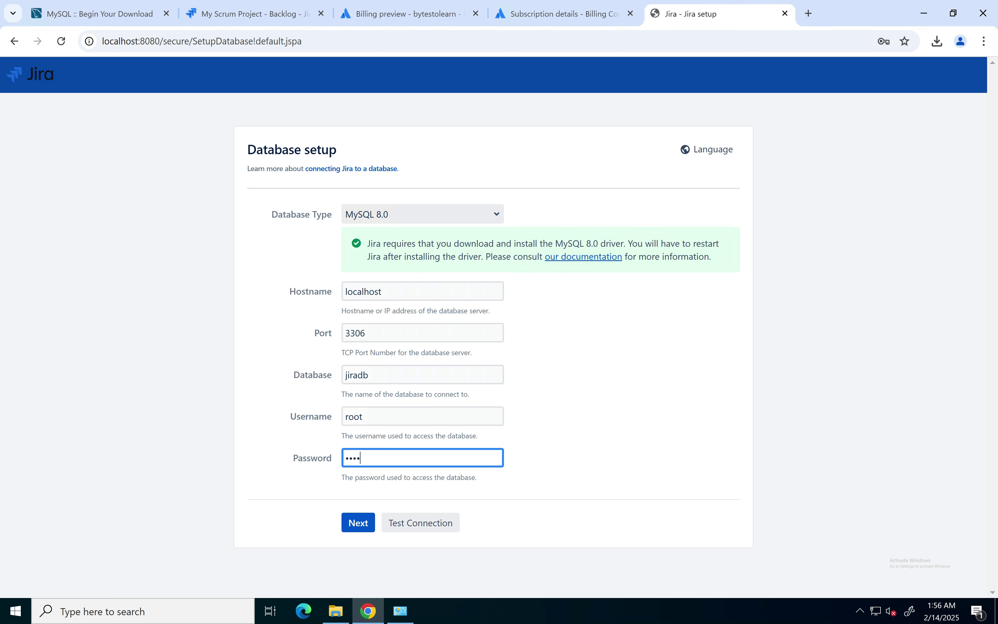
{"action": "key", "text": "Return"}
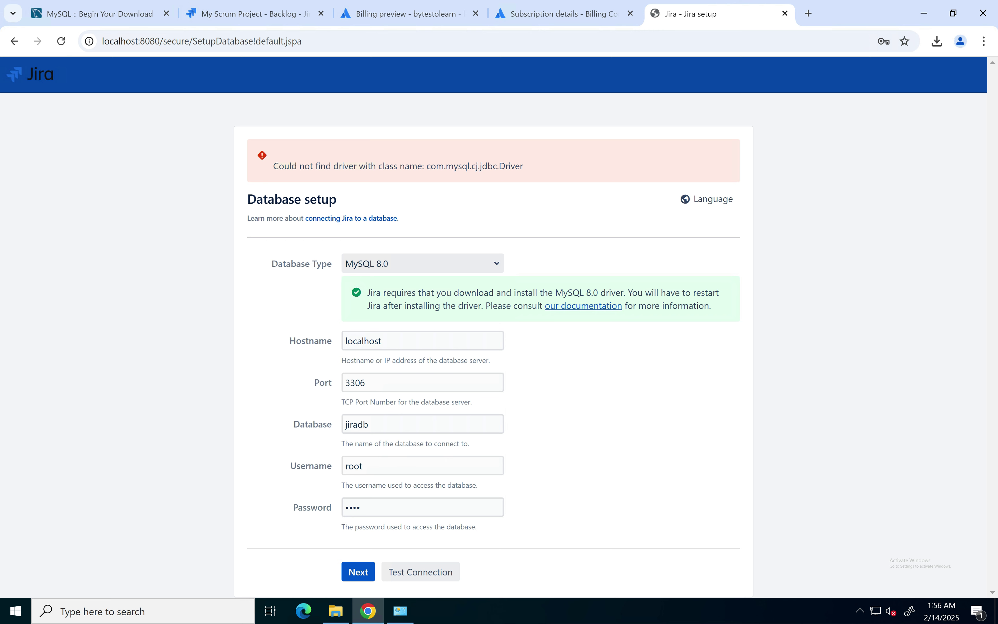
{"action": "left_click", "coordinate": [937, 41]}
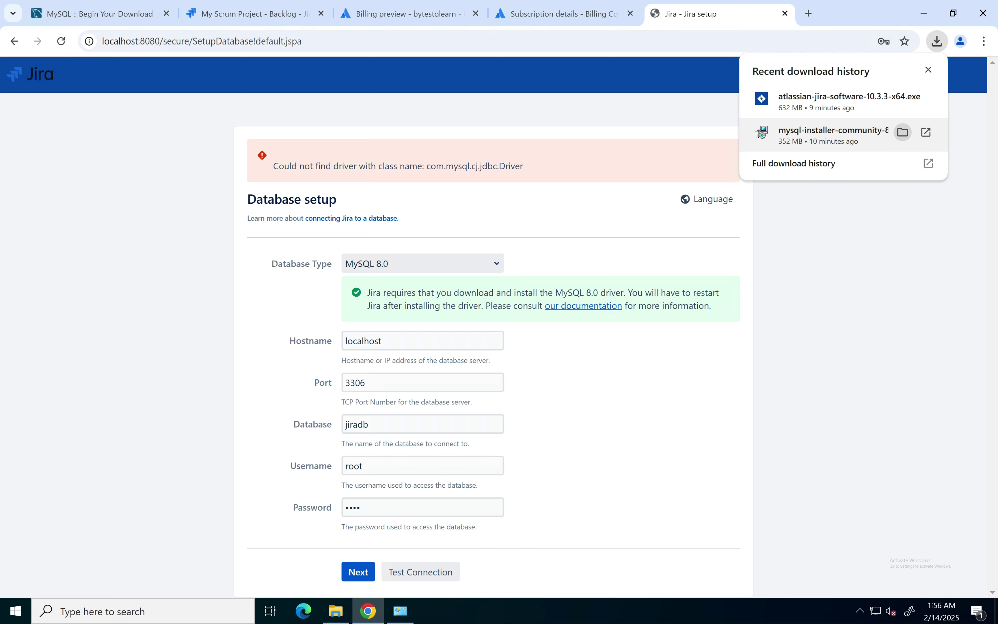
Step: Launch the downloaded MySQL Installer and choose the Full setup type
{"action": "left_click", "coordinate": [903, 132]}
{"action": "right_click", "coordinate": [340, 224]}
{"action": "left_click", "coordinate": [358, 233]}
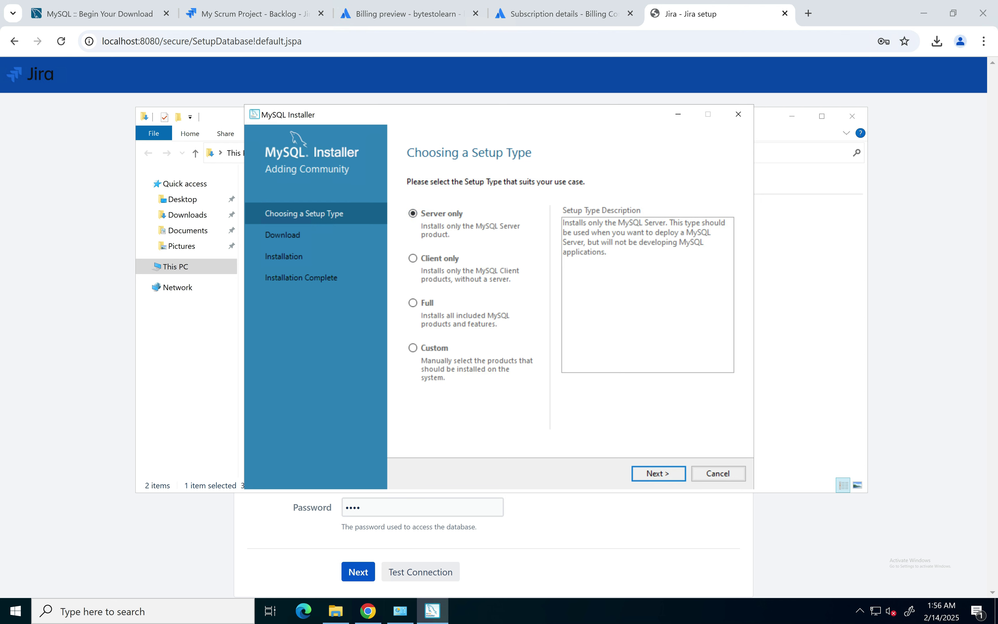
{"action": "left_click", "coordinate": [413, 303]}
{"action": "left_click", "coordinate": [659, 474]}
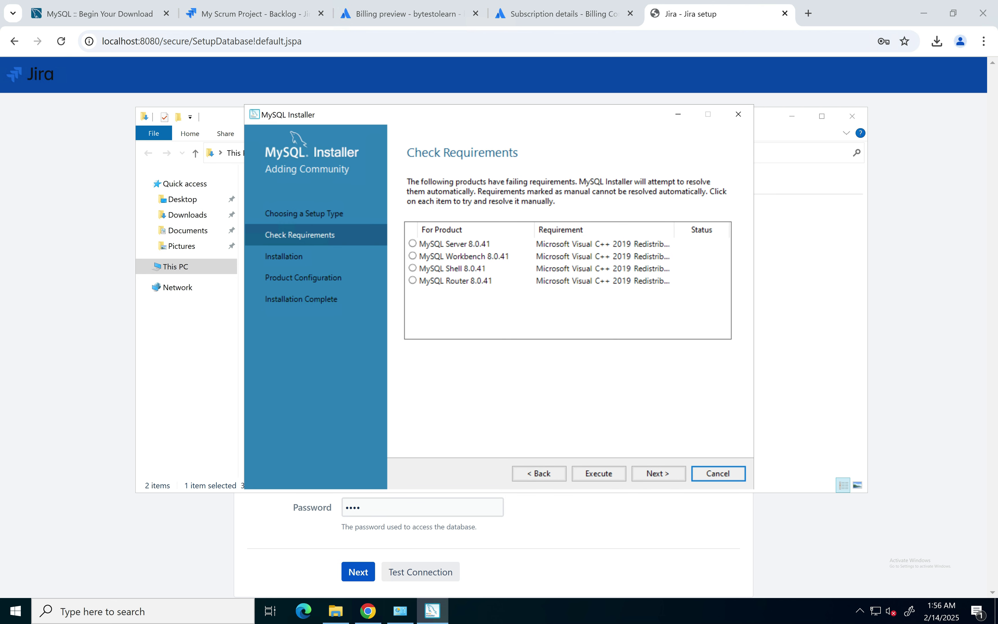
Step: Install the missing Visual C++ 2015-2019 Redistributable requirement and continue to the Installation page
{"action": "left_click", "coordinate": [599, 473]}
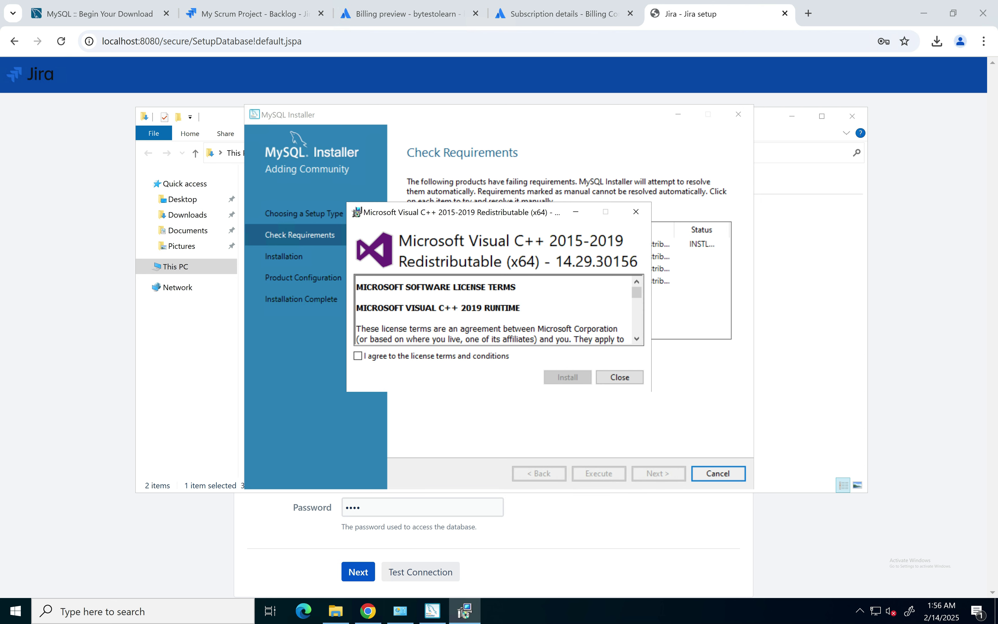
{"action": "left_click", "coordinate": [357, 356]}
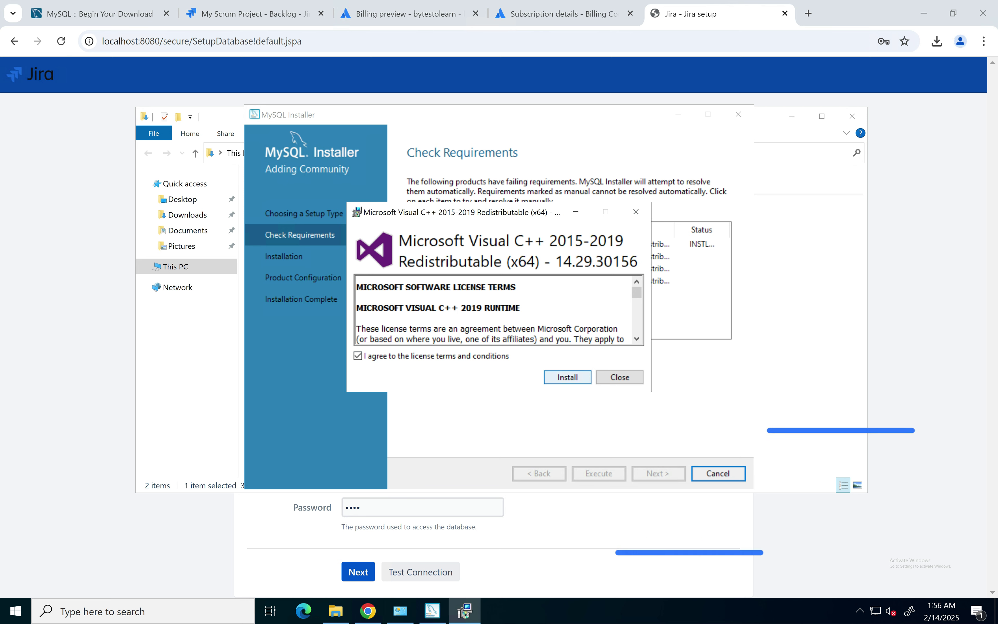
{"action": "left_click", "coordinate": [567, 377]}
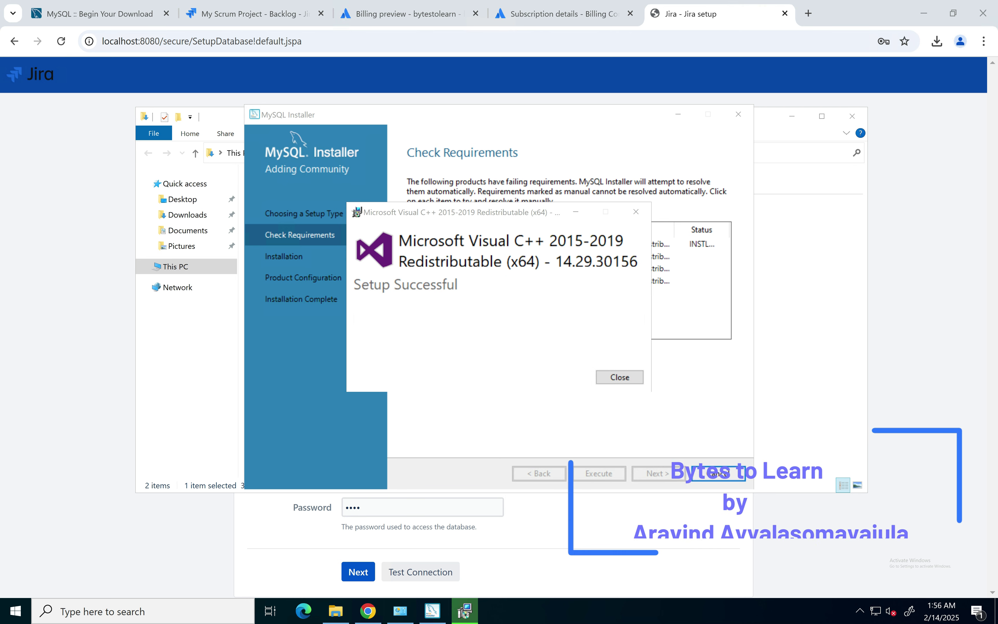
{"action": "left_click", "coordinate": [620, 377]}
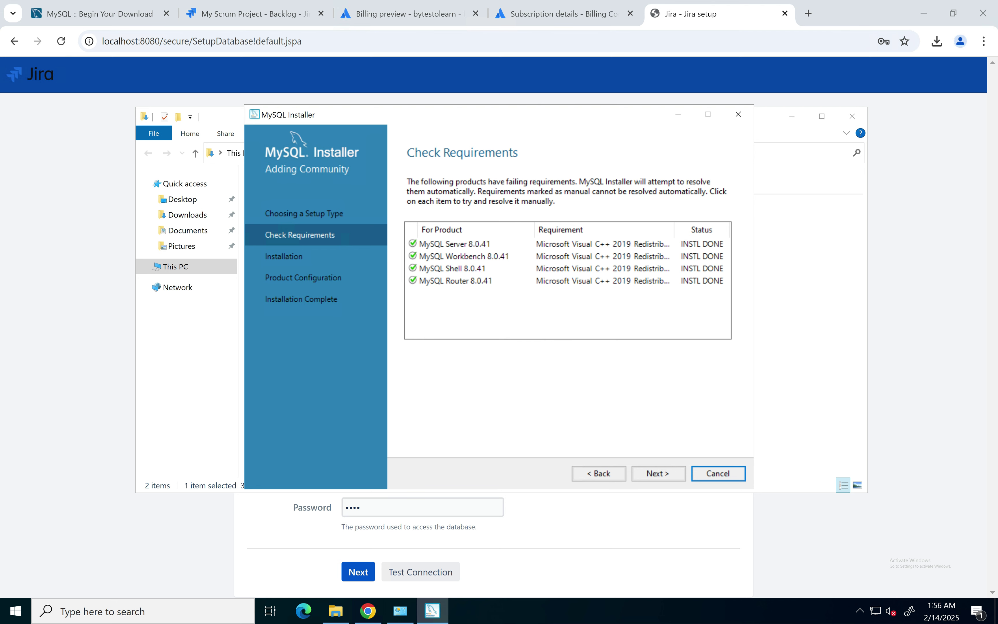
{"action": "left_click", "coordinate": [658, 474]}
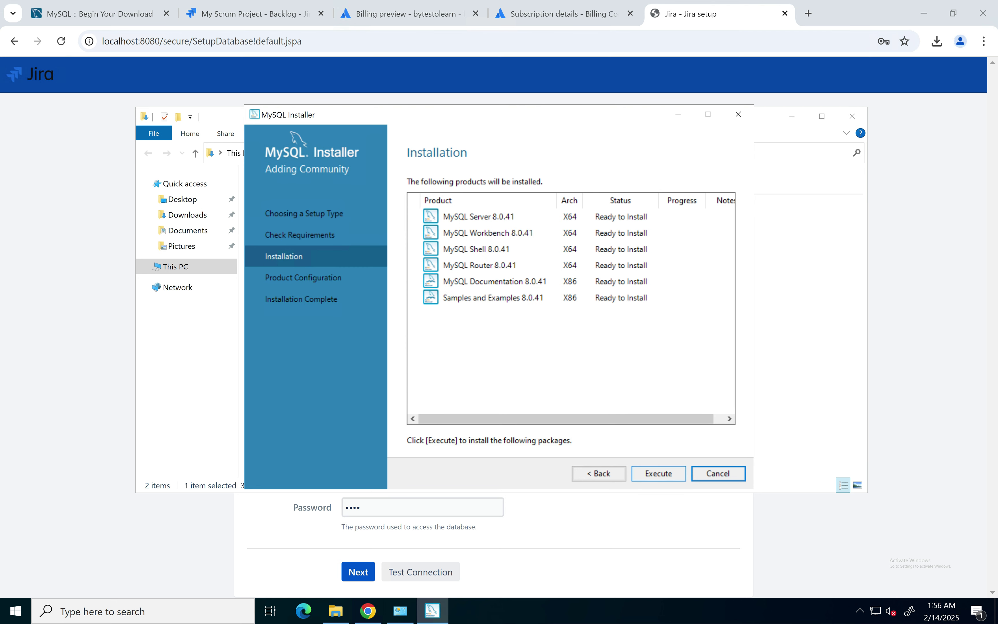
Step: Start installing the six MySQL 8.0.41 products and dismiss the browser's plan-changed confirmation
{"action": "left_click", "coordinate": [658, 473]}
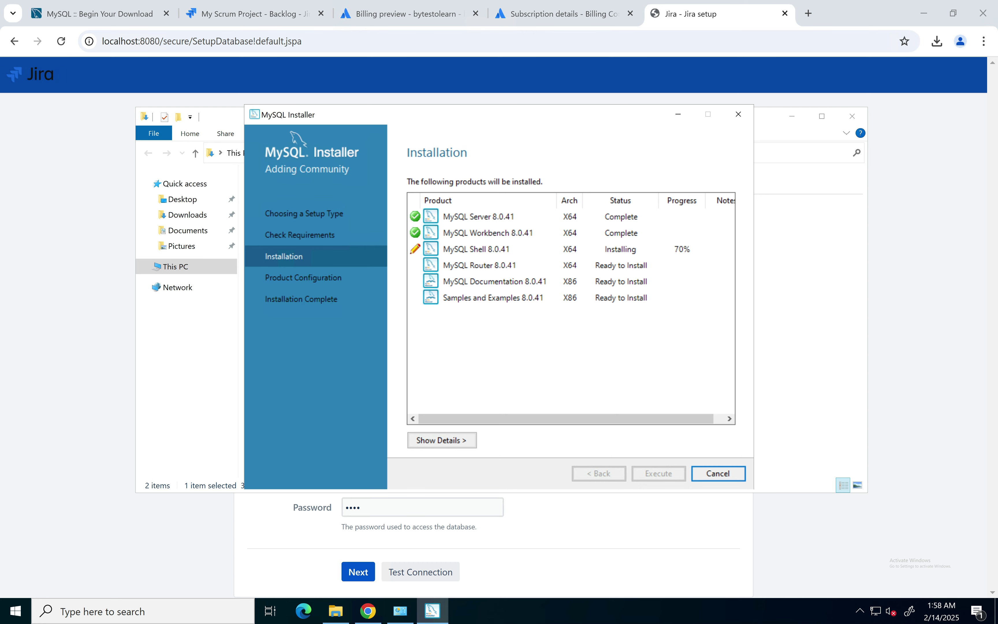
{"action": "left_click", "coordinate": [565, 14]}
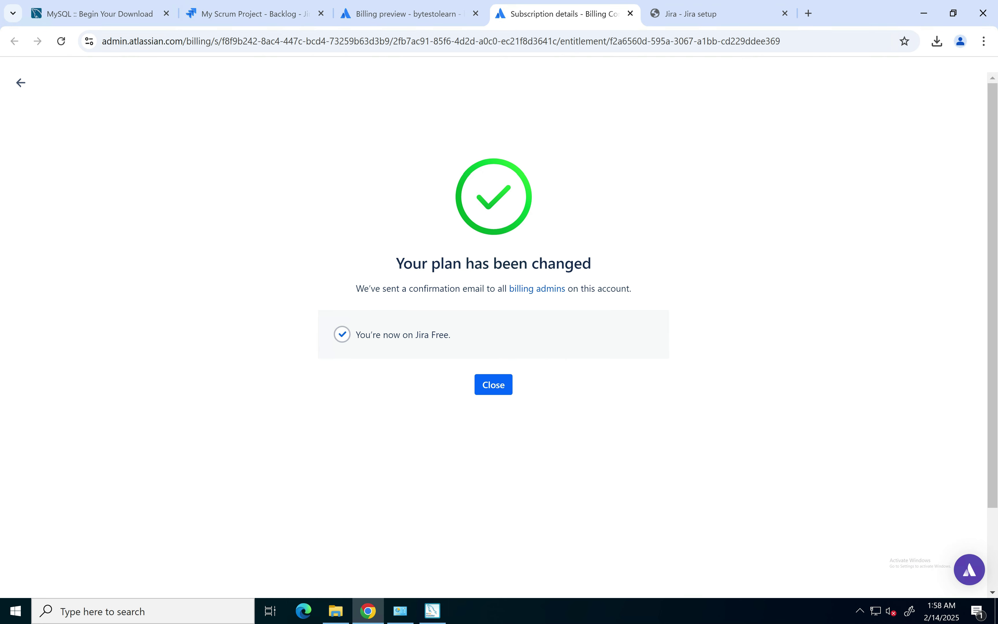
{"action": "left_click", "coordinate": [494, 384]}
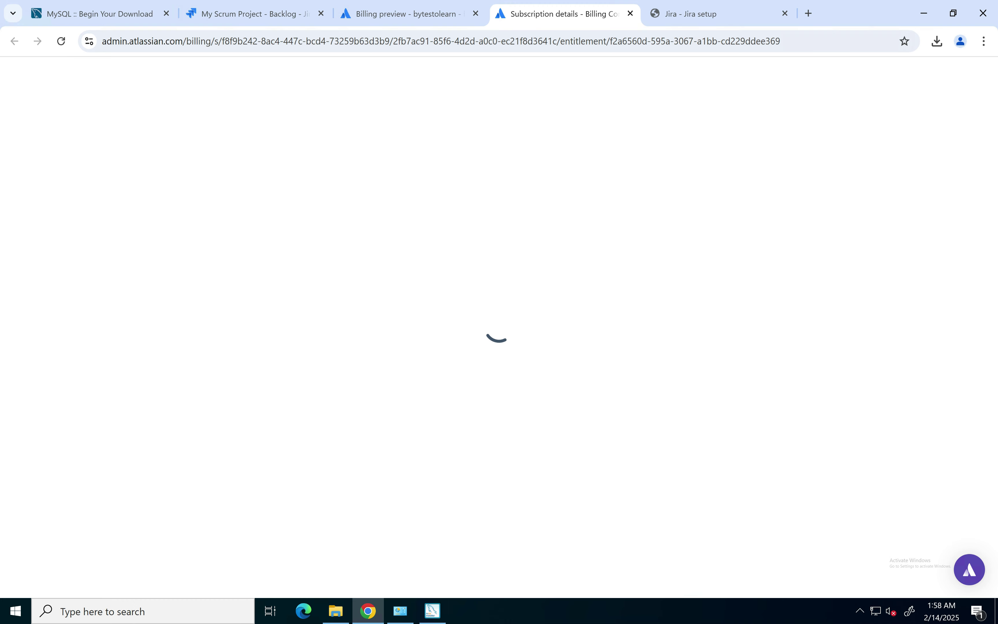
Step: On Jira's database setup page, select the com.mysql.cj.jdbc.Driver class name in the error
{"action": "key", "text": "ctrl+Tab"}
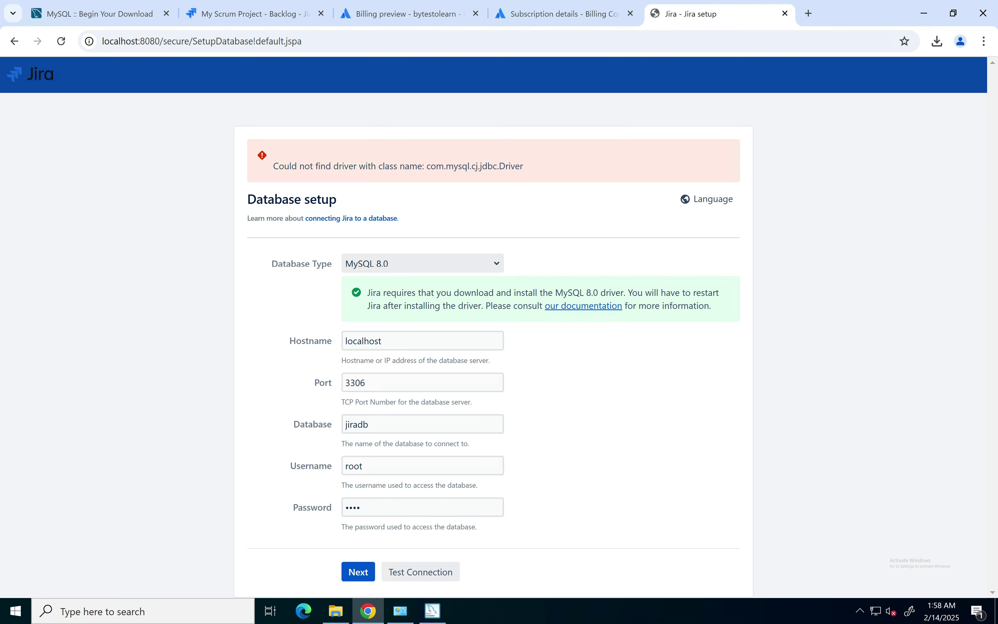
{"action": "double_click", "coordinate": [435, 166]}
{"action": "left_click_drag", "start_coordinate": [435, 166], "coordinate": [523, 166]}
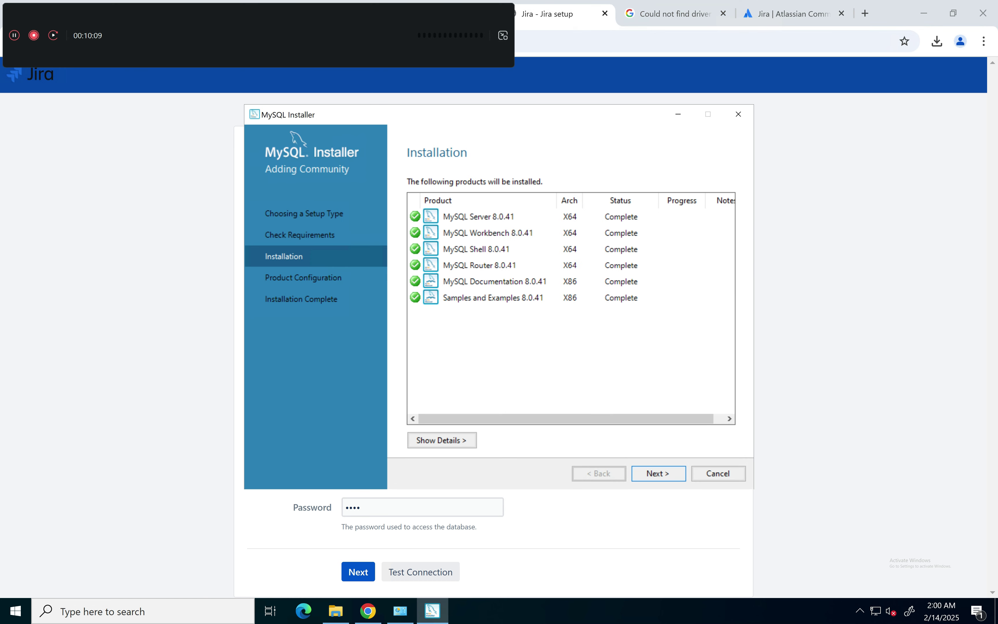
Step: Keep the default Type and Networking settings and set the MySQL root account password twice
{"action": "key", "text": "Return"}
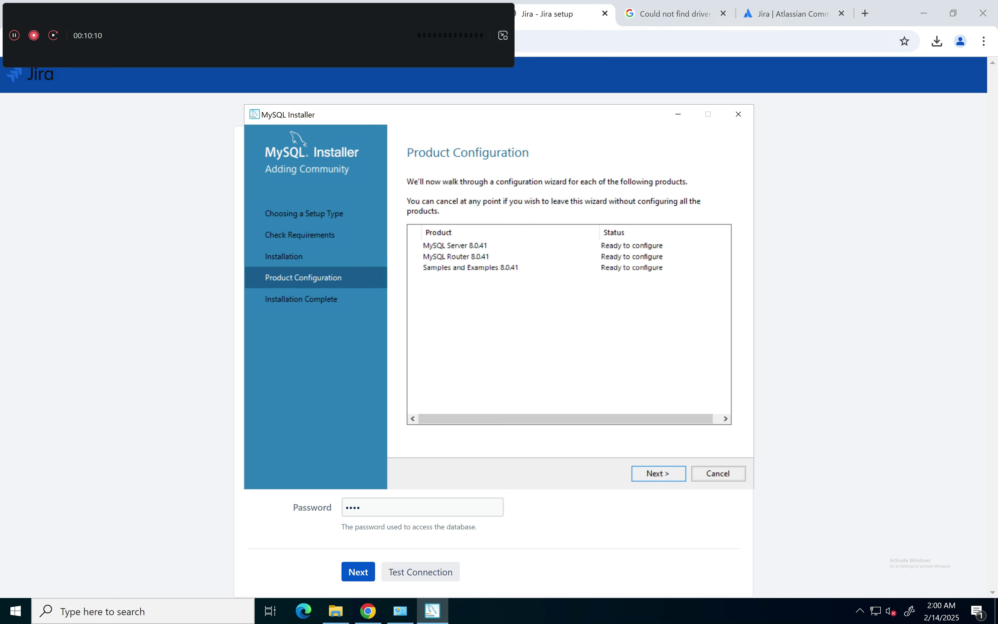
{"action": "key", "text": "Return"}
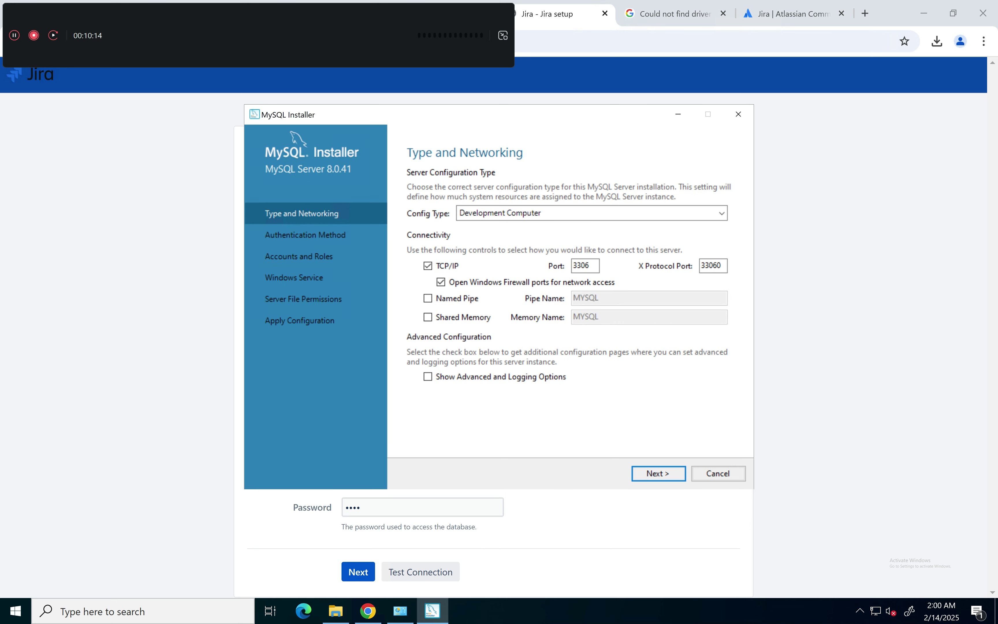
{"action": "key", "text": "Return"}
{"action": "key", "text": "Return"}
{"action": "type", "text": "1234"}
{"action": "key", "text": "BackSpace"}
{"action": "key", "text": "BackSpace"}
{"action": "key", "text": "BackSpace"}
{"action": "key", "text": "BackSpace"}
{"action": "type", "text": "1234"}
{"action": "key", "text": "Tab"}
{"action": "type", "text": "1234"}
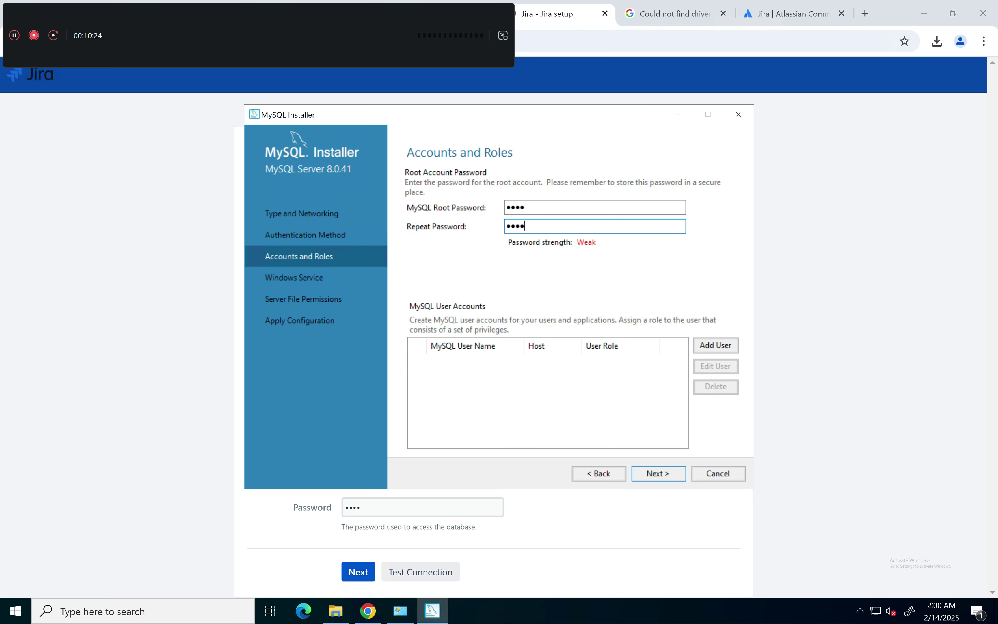
{"action": "key", "text": "Tab"}
{"action": "key", "text": "Return"}
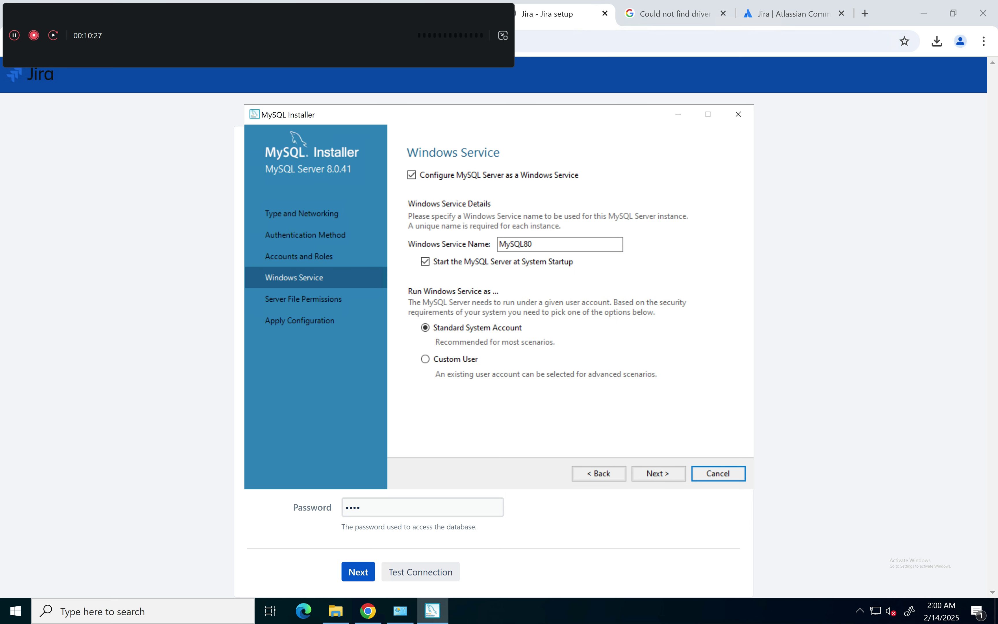
Step: Keep the MySQL80 Windows service and default permissions, and apply the server configuration
{"action": "left_click", "coordinate": [659, 474]}
{"action": "left_click", "coordinate": [659, 474]}
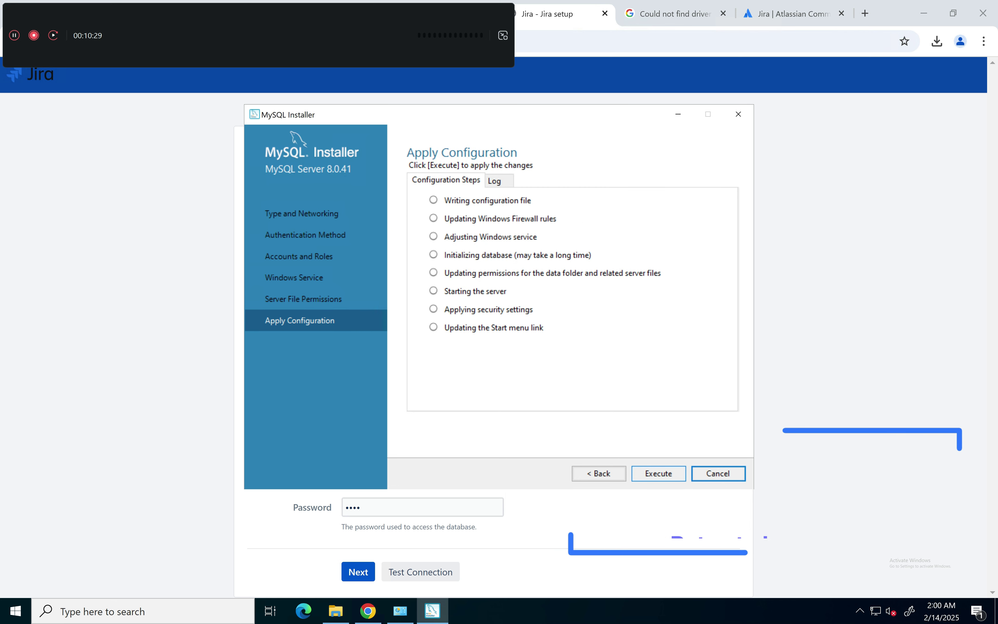
{"action": "left_click", "coordinate": [659, 474]}
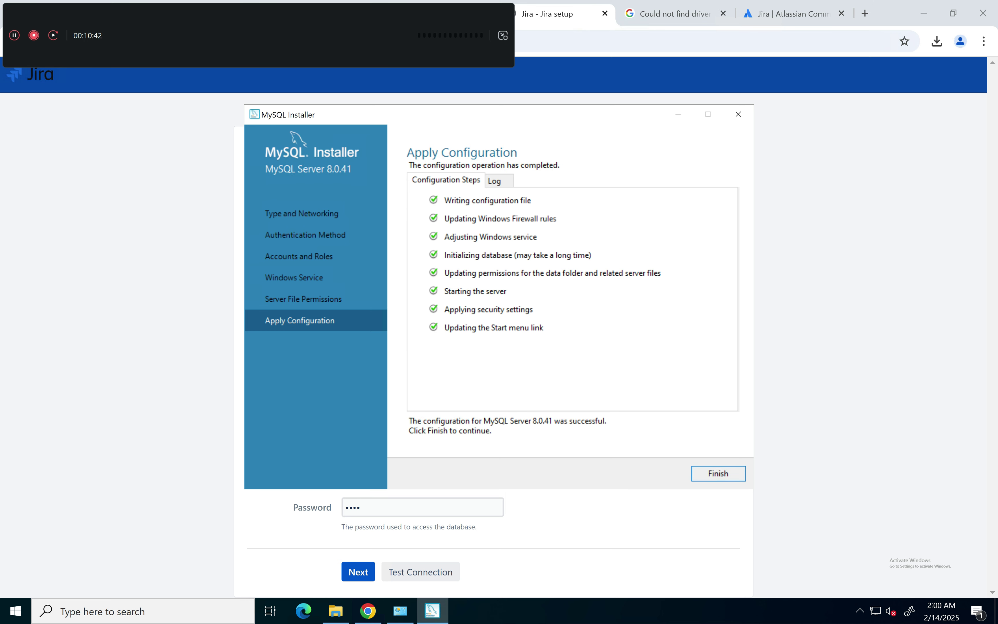
{"action": "left_click", "coordinate": [718, 474]}
Step: Skip MySQL Router configuration and verify the root credentials for the samples
{"action": "left_click", "coordinate": [659, 474]}
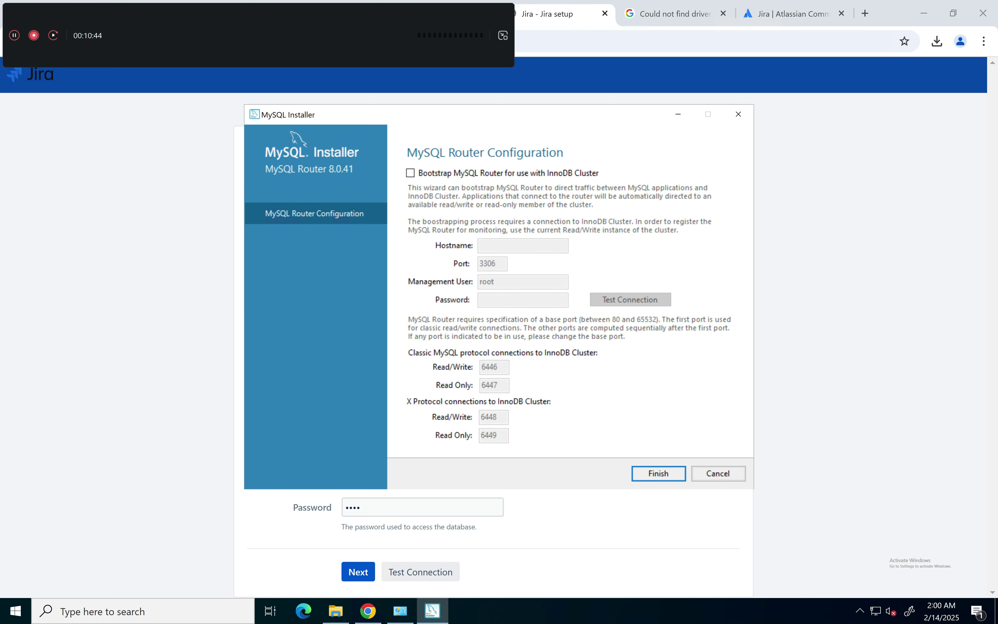
{"action": "left_click", "coordinate": [659, 473]}
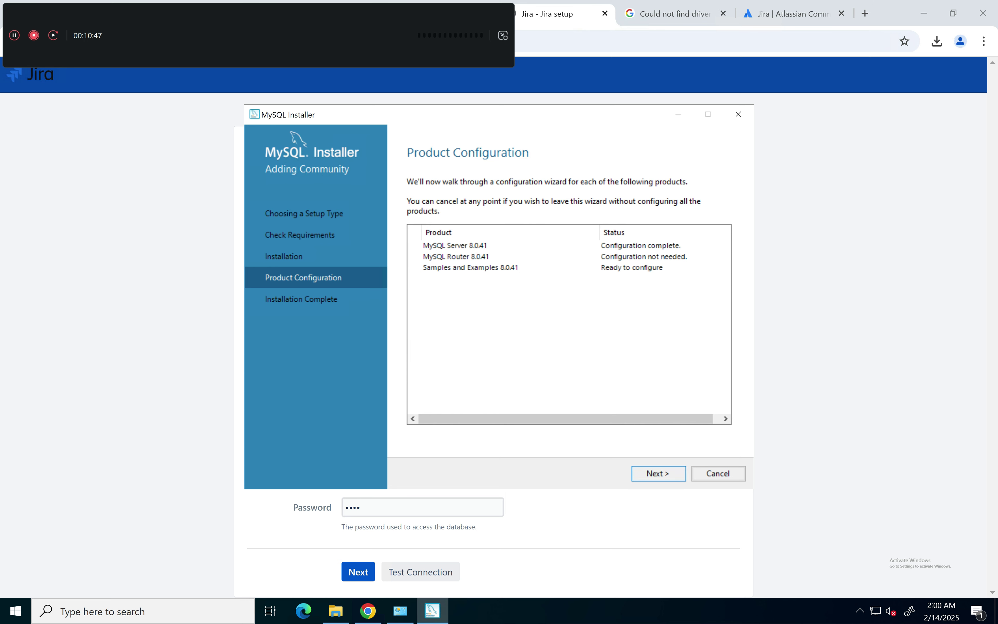
{"action": "left_click", "coordinate": [659, 473]}
{"action": "left_click", "coordinate": [509, 389]}
{"action": "type", "text": "••••"}
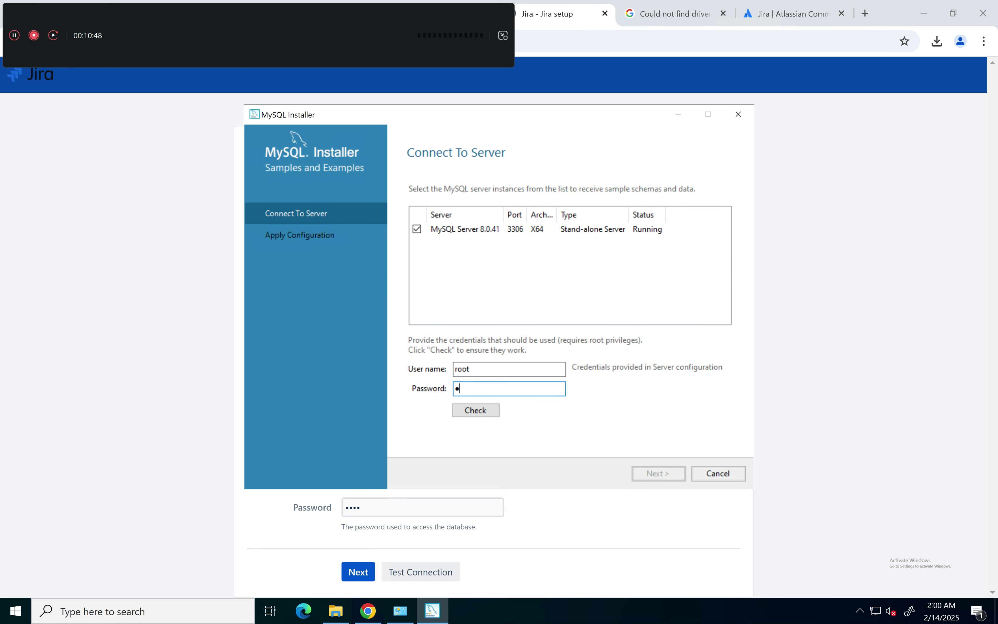
{"action": "left_click", "coordinate": [475, 411]}
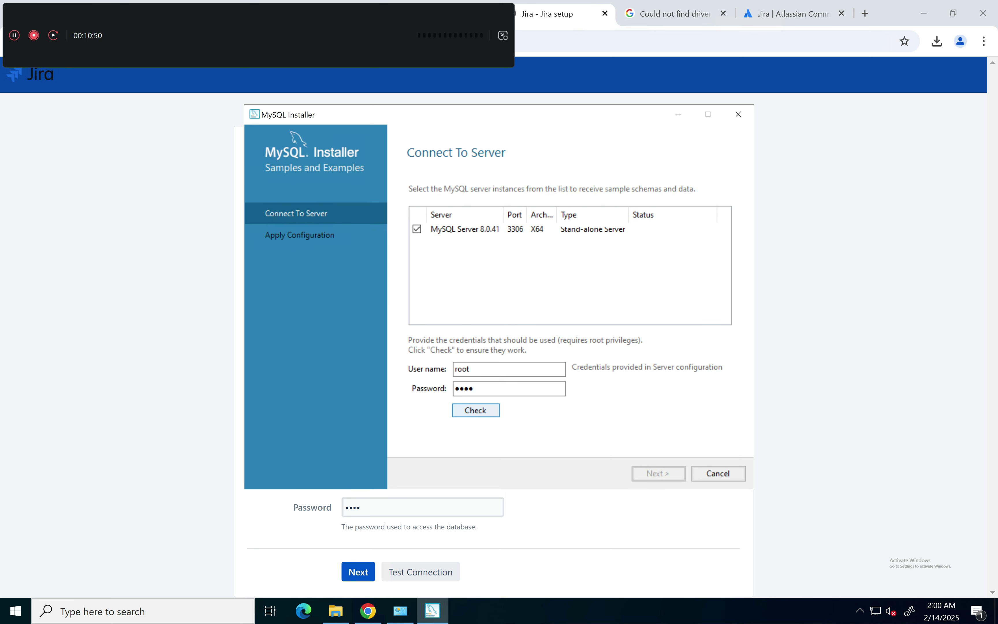
Step: Apply the samples and examples configuration and finish the MySQL Installer
{"action": "left_click", "coordinate": [659, 473]}
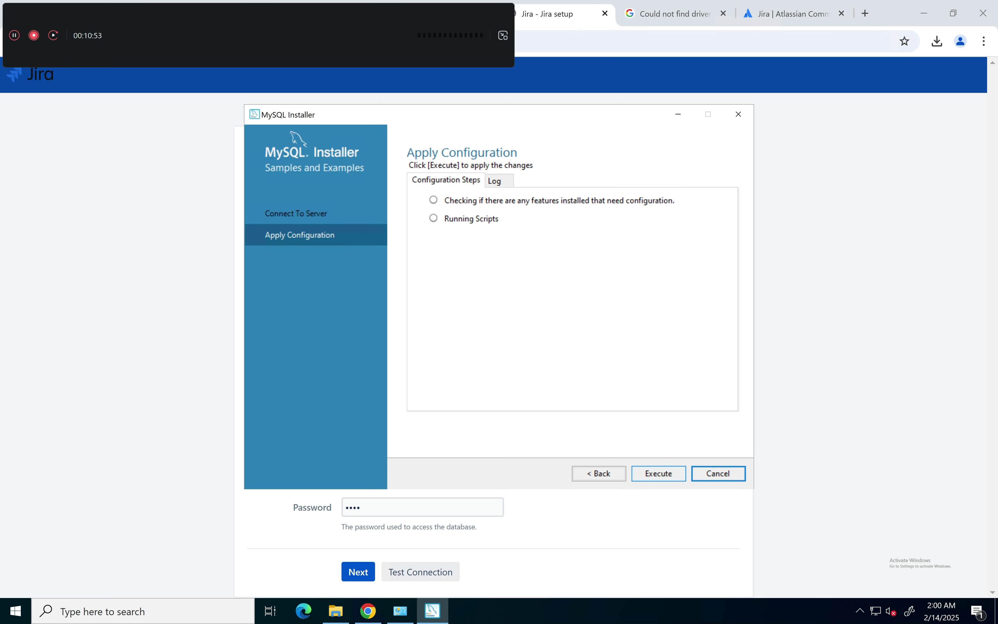
{"action": "left_click", "coordinate": [659, 474]}
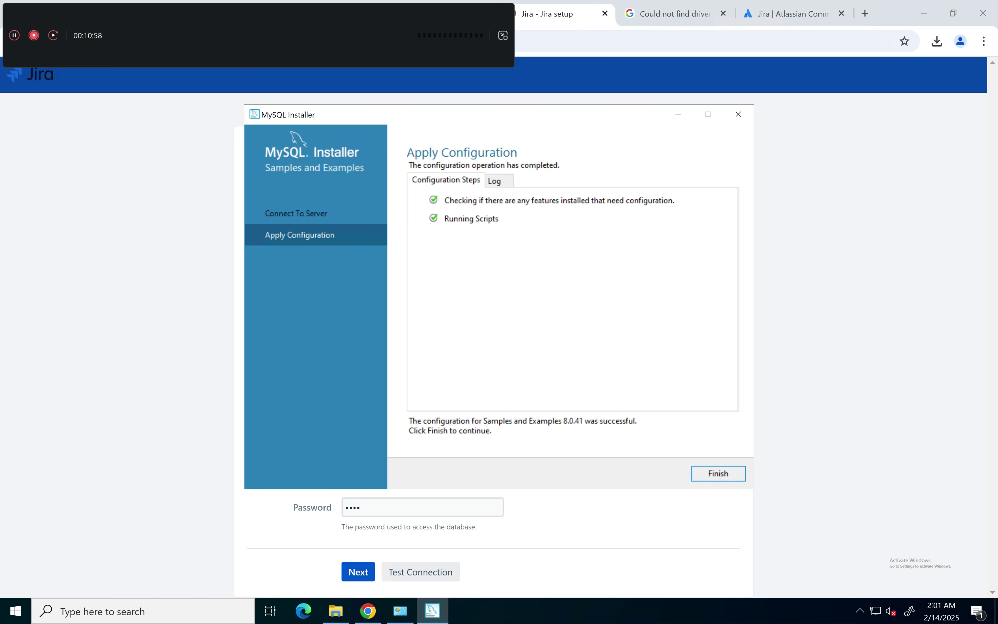
{"action": "left_click", "coordinate": [718, 473]}
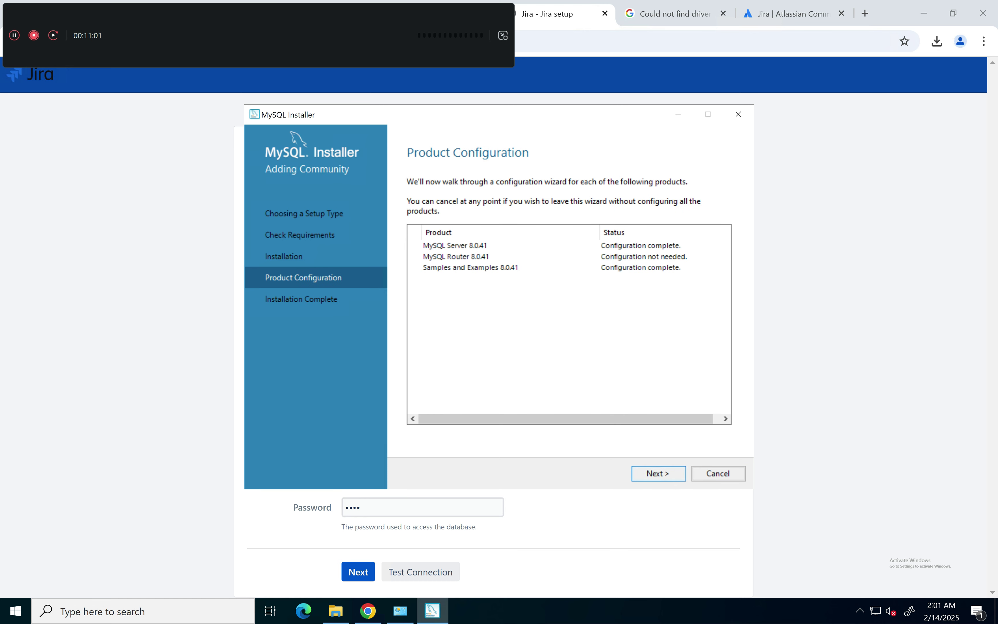
{"action": "left_click", "coordinate": [659, 473]}
{"action": "left_click", "coordinate": [718, 473]}
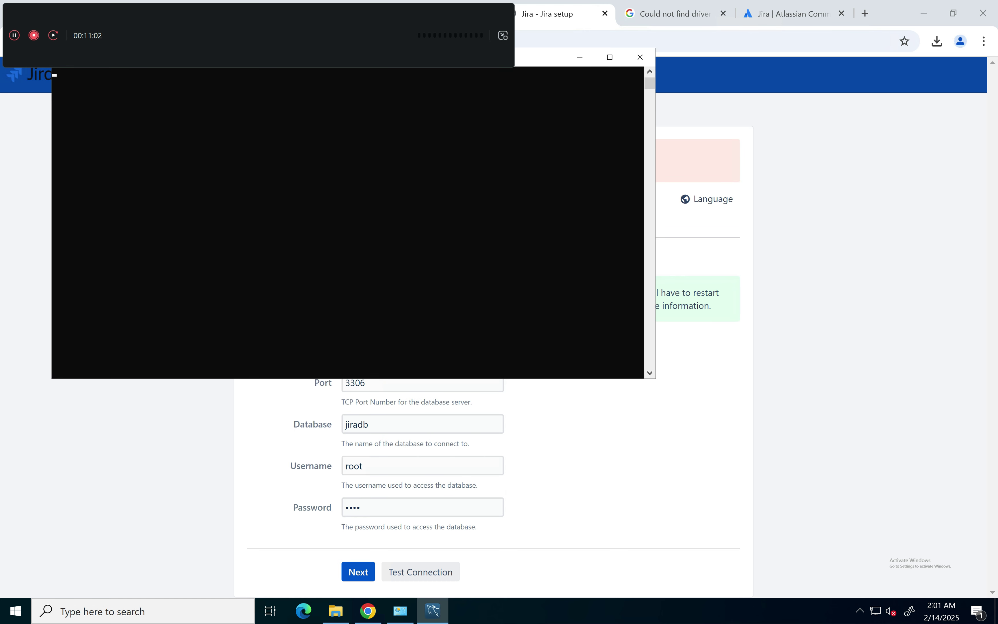
Step: Connect Workbench to Local instance MySQL80 as root, saving the password in the vault
{"action": "left_click_drag", "start_coordinate": [541, 58], "coordinate": [567, 96]}
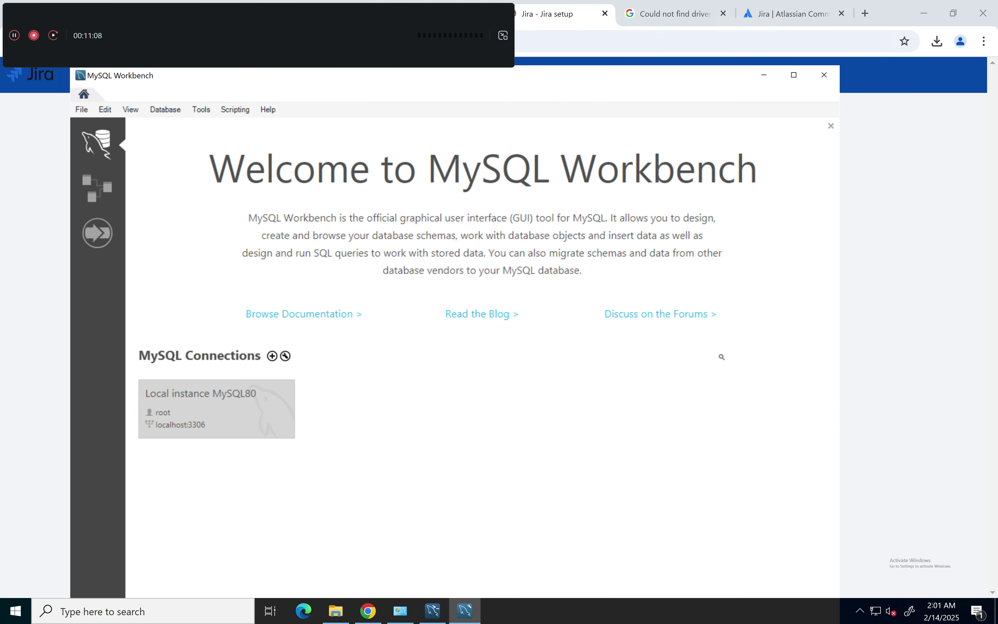
{"action": "left_click", "coordinate": [216, 409]}
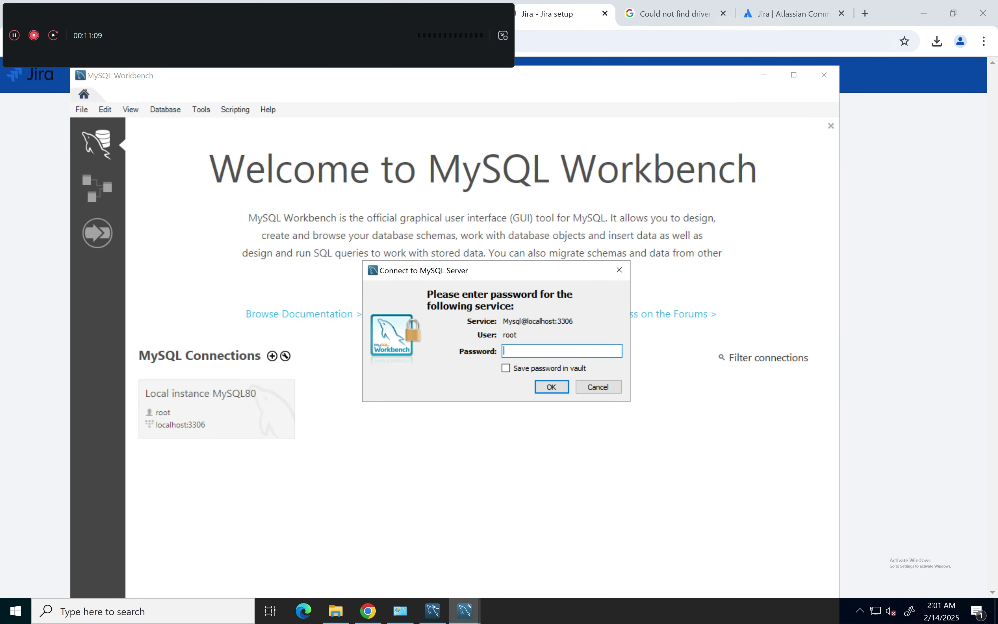
{"action": "left_click", "coordinate": [506, 368]}
{"action": "left_click", "coordinate": [524, 351]}
{"action": "type", "text": "****"}
{"action": "key", "text": "Return"}
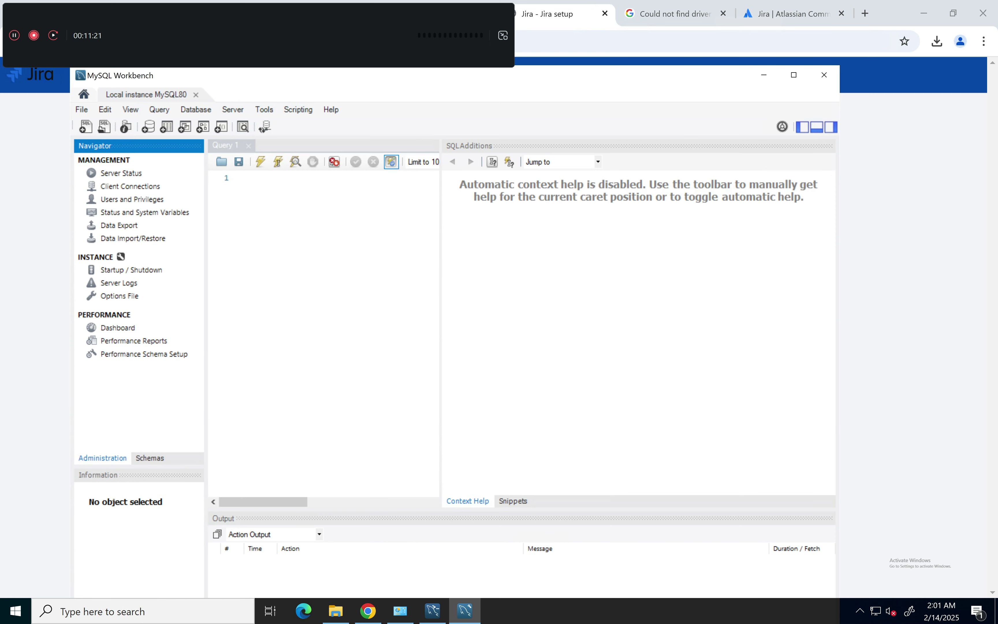
Step: Minimize Workbench and the MySQL Shell console to reveal Jira's database setup page
{"action": "left_click", "coordinate": [764, 75]}
{"action": "left_click", "coordinate": [288, 235]}
{"action": "left_click", "coordinate": [606, 96]}
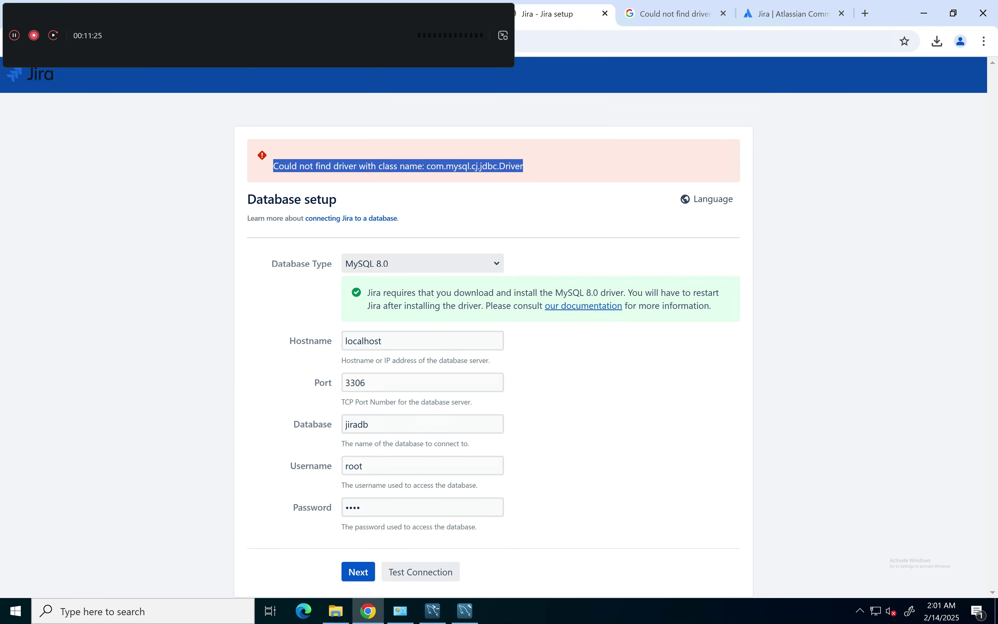
Step: Retry the Jira database setup and select the missing driver class name in the error
{"action": "left_click", "coordinate": [359, 572]}
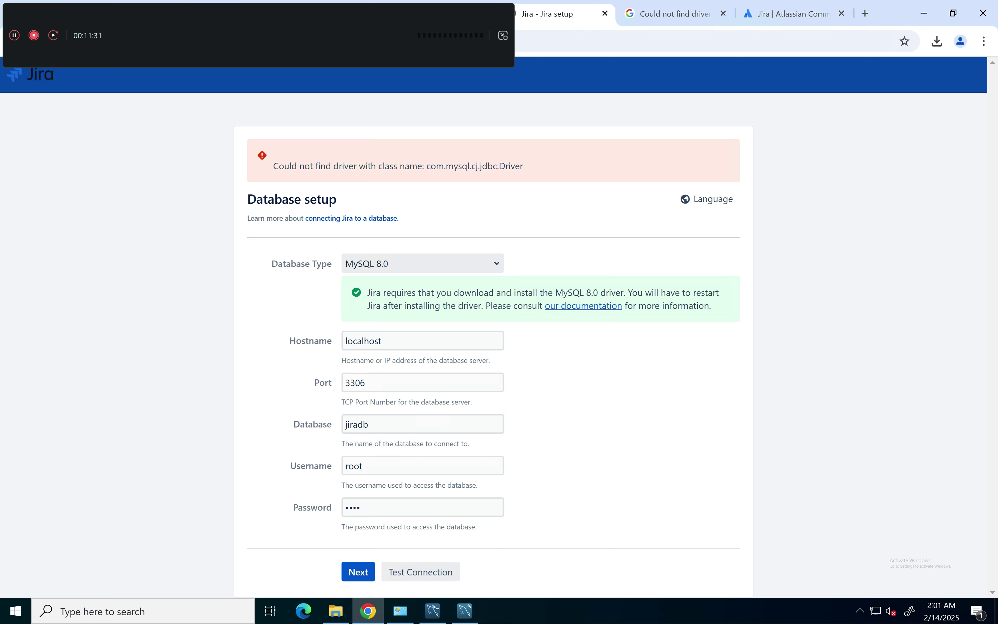
{"action": "left_click_drag", "start_coordinate": [427, 166], "coordinate": [524, 166]}
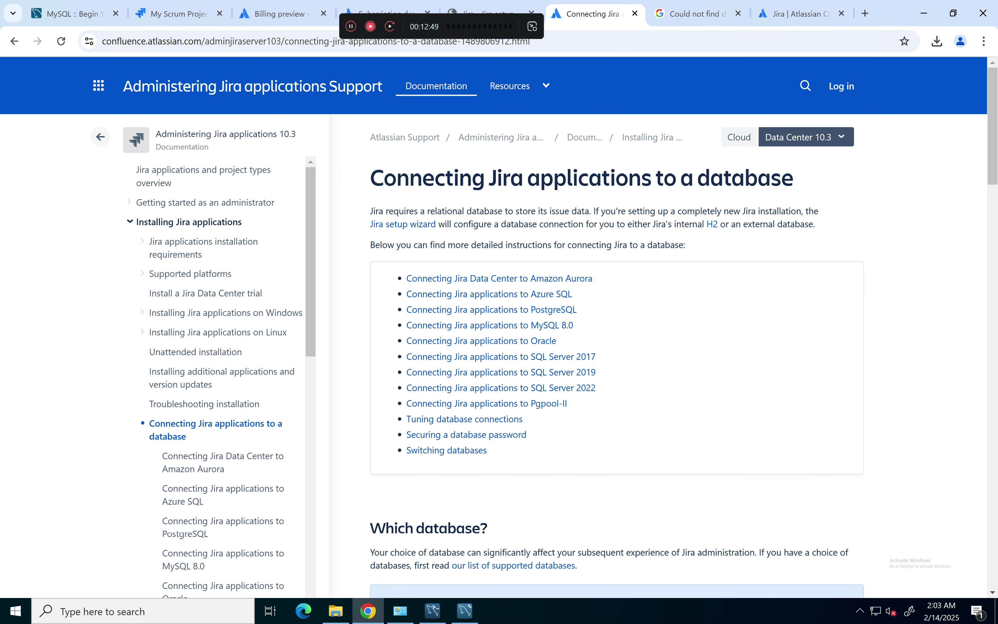
{"action": "key", "text": "alt+Left"}
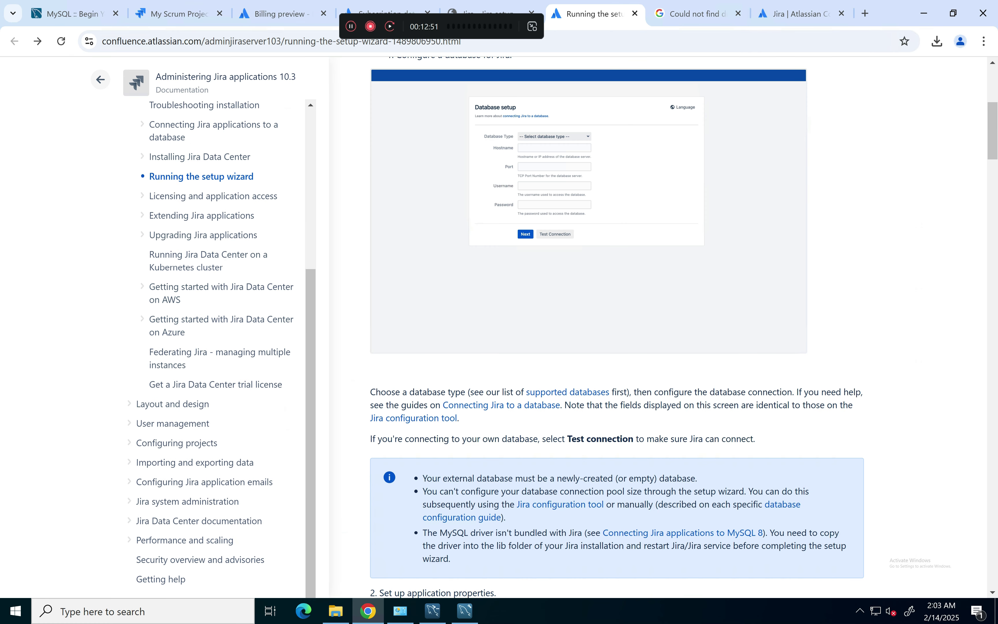
Step: Open the 'Connecting Jira applications to MySQL 8.0' guide and read down to copying the JDBC driver
{"action": "left_click", "coordinate": [501, 405]}
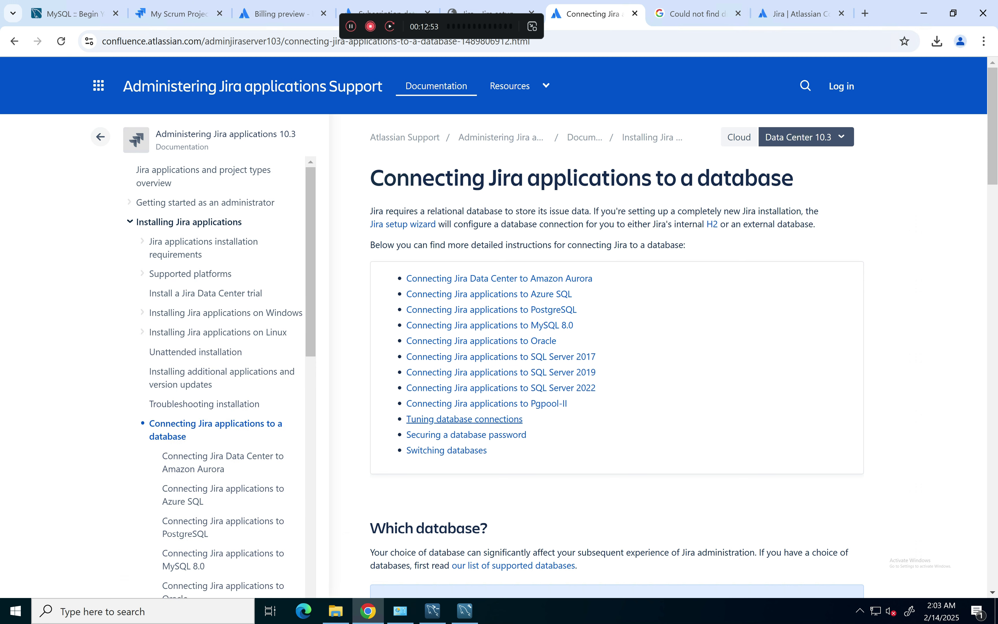
{"action": "left_click", "coordinate": [491, 325]}
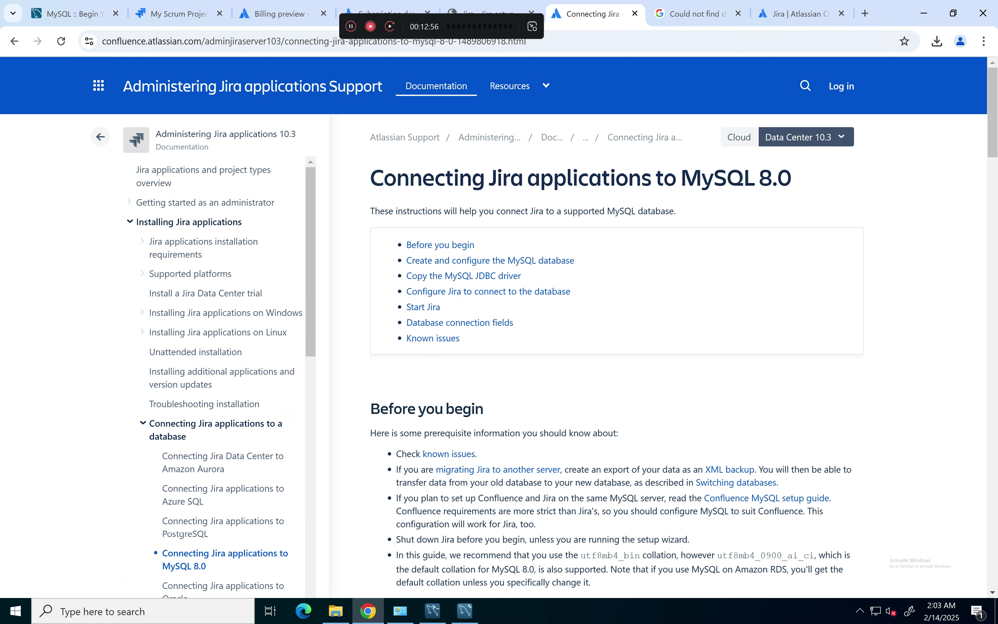
{"action": "scroll", "coordinate": [619, 326], "scroll_direction": "down", "scroll_amount": 7}
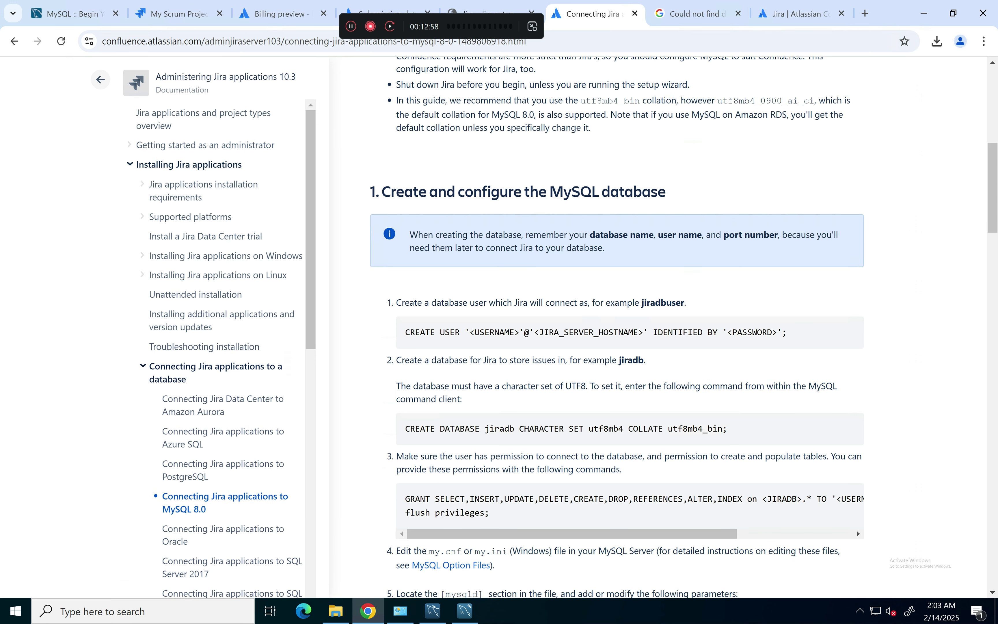
{"action": "scroll", "coordinate": [619, 327], "scroll_direction": "down", "scroll_amount": 7}
{"action": "scroll", "coordinate": [619, 326], "scroll_direction": "down", "scroll_amount": 10}
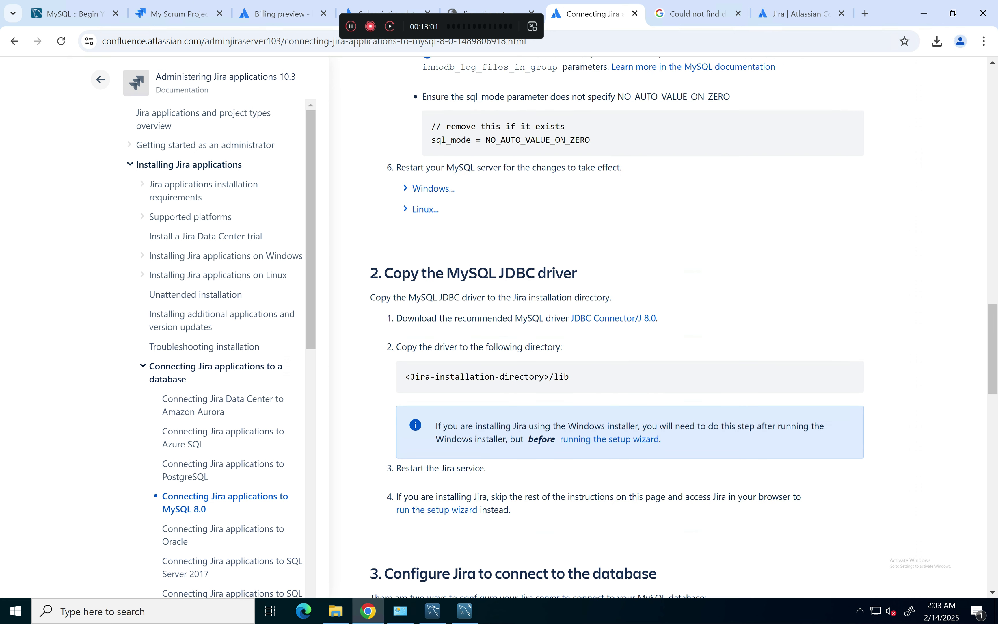
Step: Download the Platform Independent mysql-connector-j-9.2.0.zip, skipping the Oracle login, and confirm it finished
{"action": "left_click", "coordinate": [613, 318]}
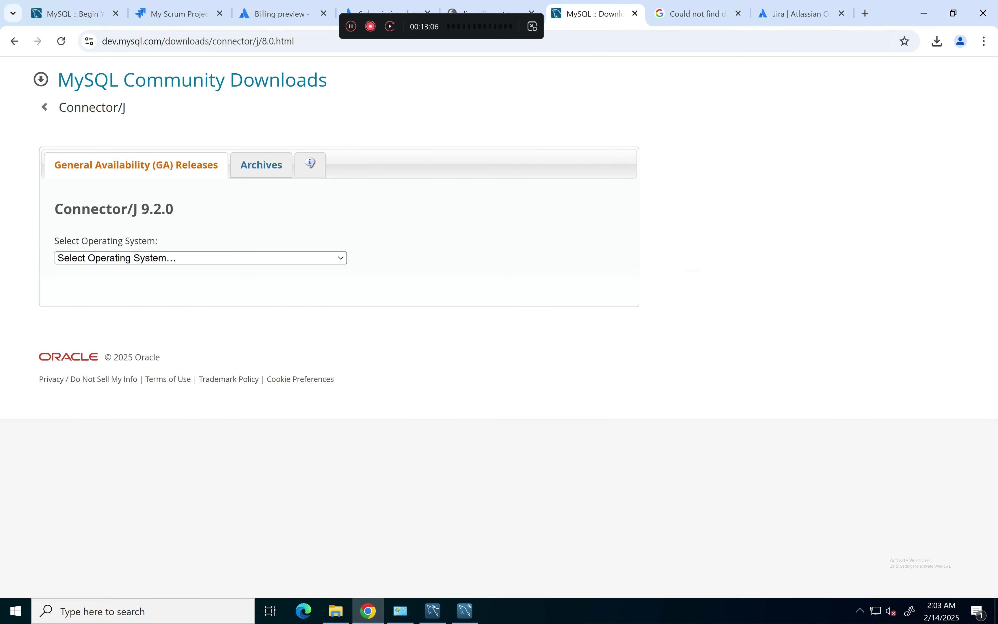
{"action": "left_click", "coordinate": [201, 258]}
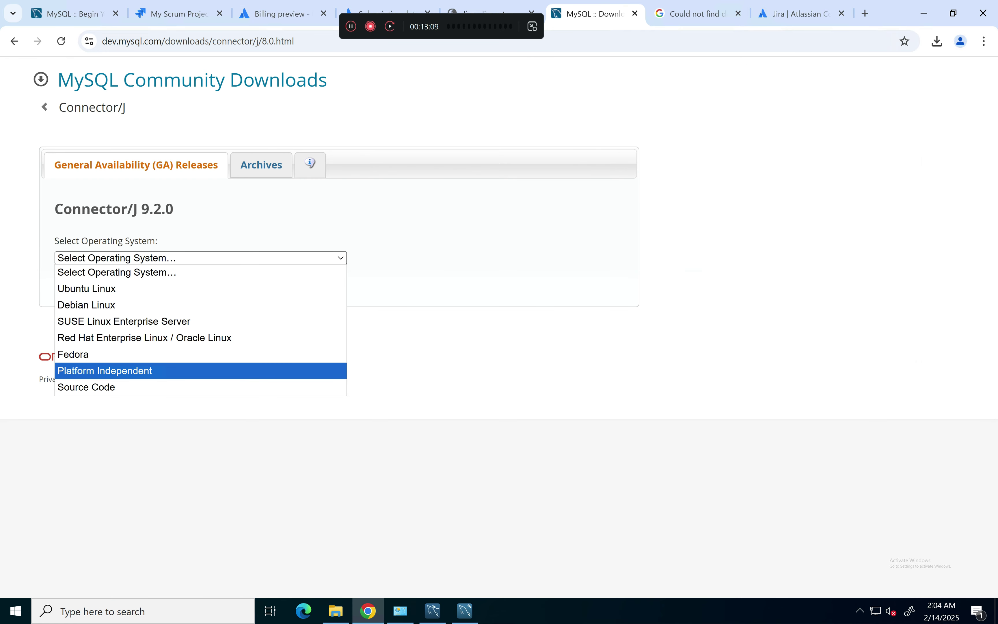
{"action": "left_click", "coordinate": [105, 371]}
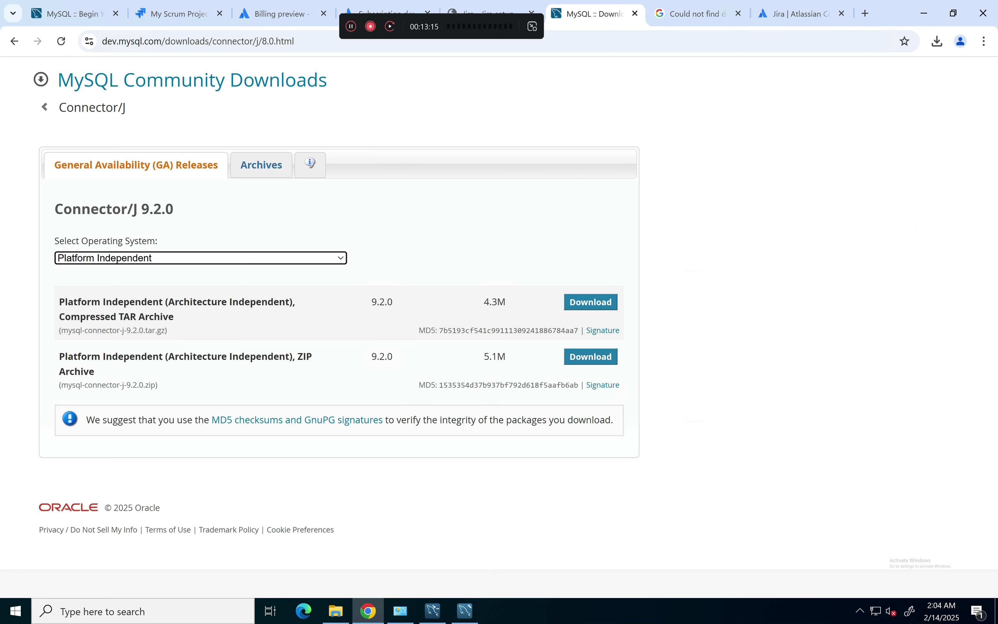
{"action": "left_click", "coordinate": [591, 357]}
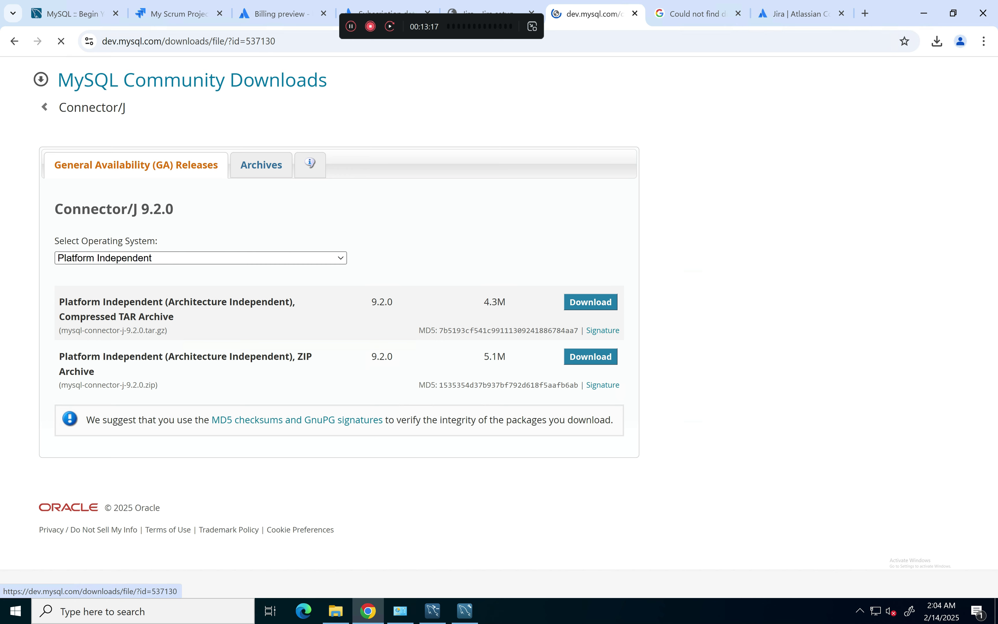
{"action": "left_click", "coordinate": [148, 388]}
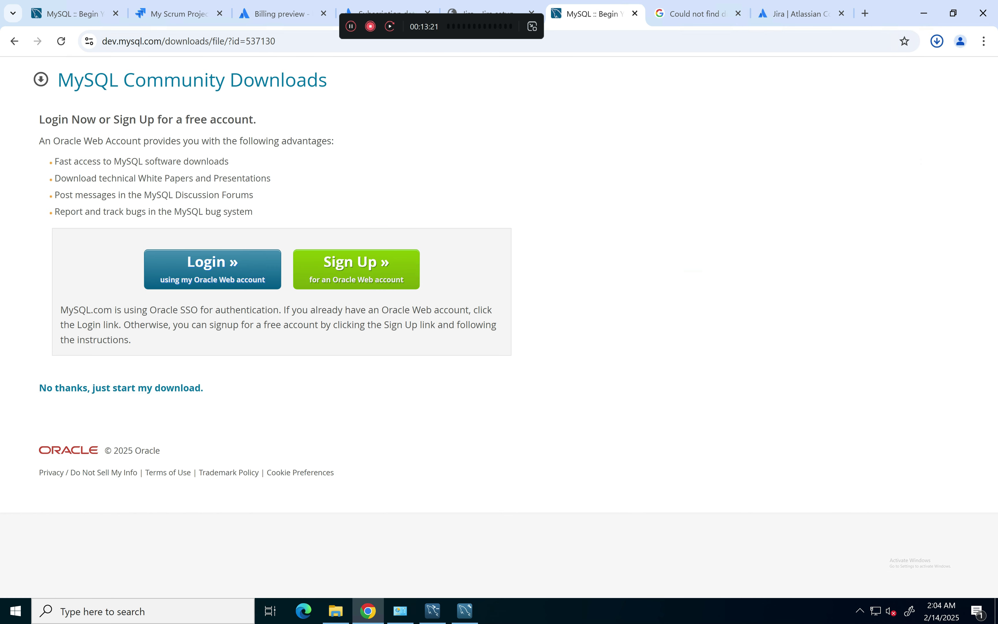
{"action": "left_click", "coordinate": [937, 41]}
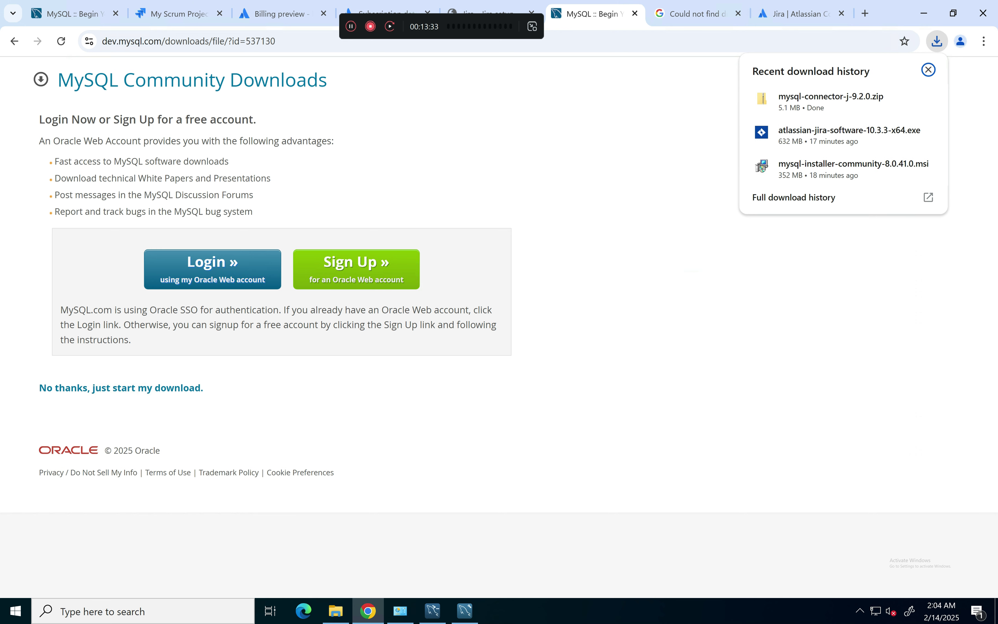
Step: Extract the Connector/J 9.2.0 ZIP in Downloads to its suggested folder
{"action": "left_click", "coordinate": [903, 98]}
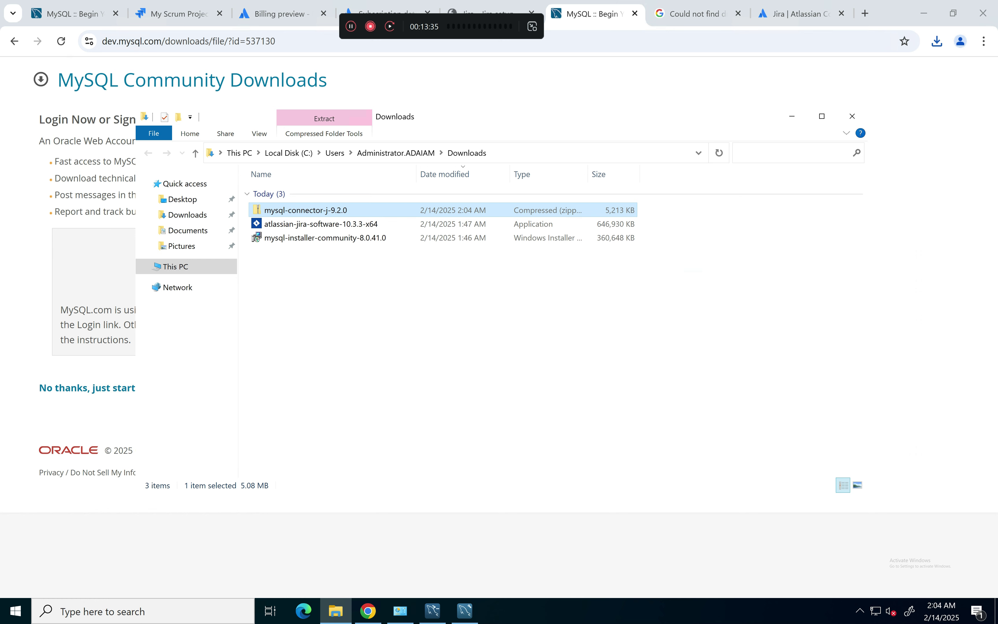
{"action": "right_click", "coordinate": [309, 211]}
{"action": "left_click", "coordinate": [338, 254]}
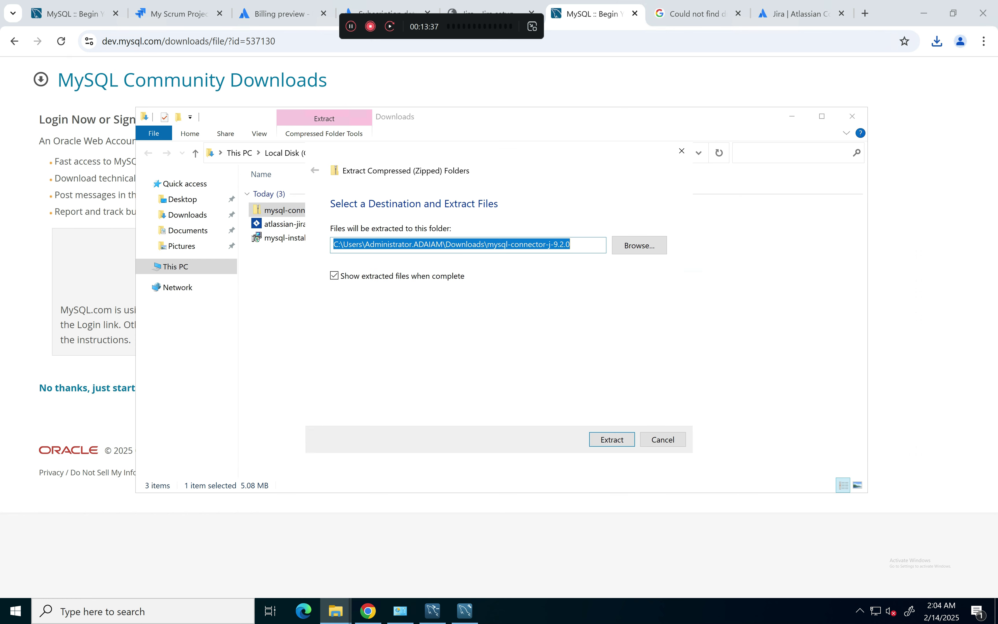
{"action": "key", "text": "Return"}
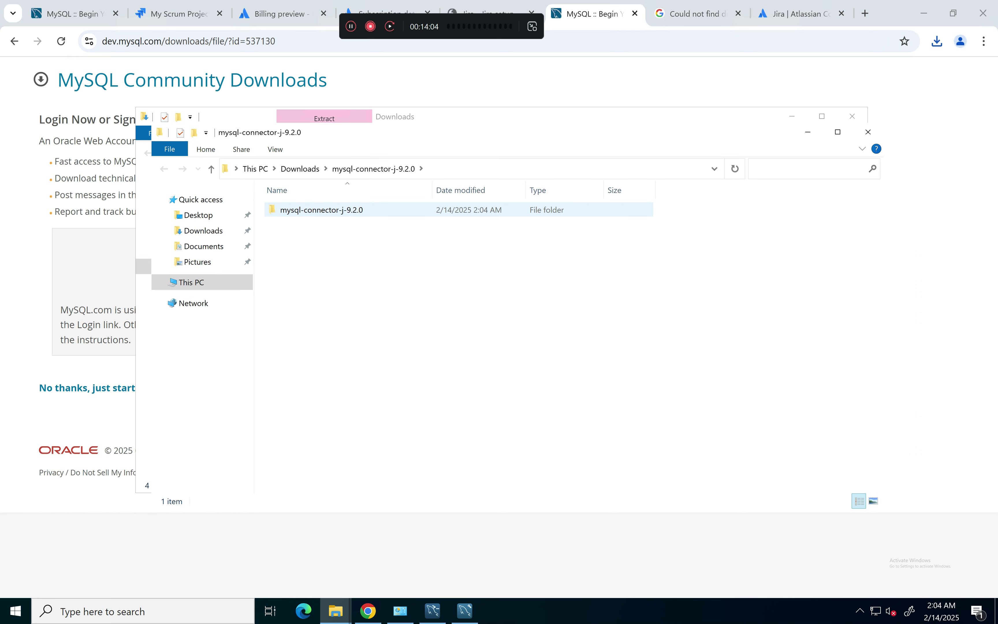
Step: Copy mysql-connector-j-9.2.0.jar from the inner mysql-connector-j-9.2.0 folder
{"action": "double_click", "coordinate": [321, 210]}
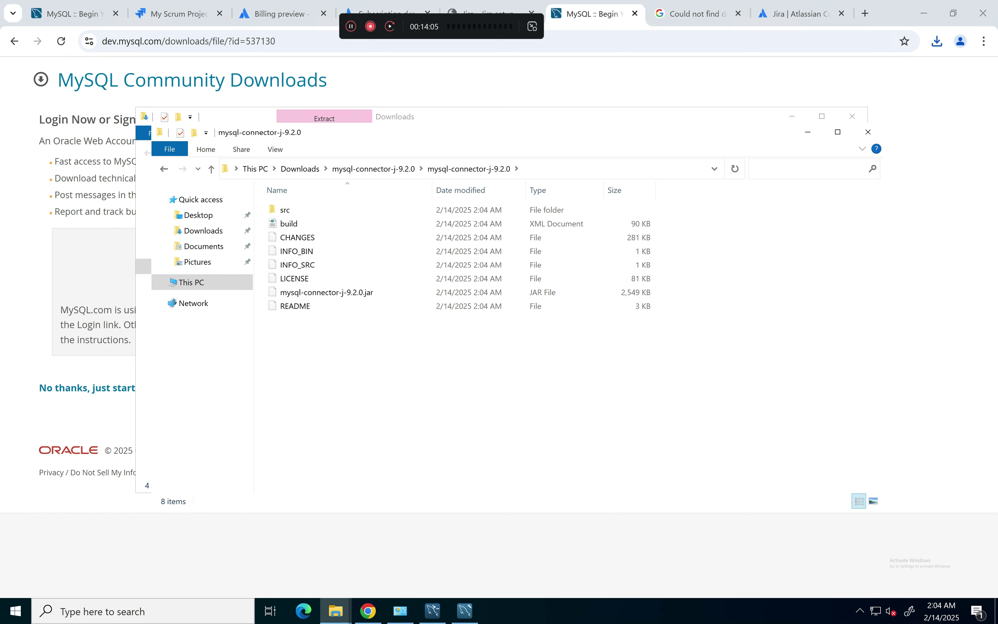
{"action": "left_click", "coordinate": [326, 292]}
{"action": "right_click", "coordinate": [392, 293]}
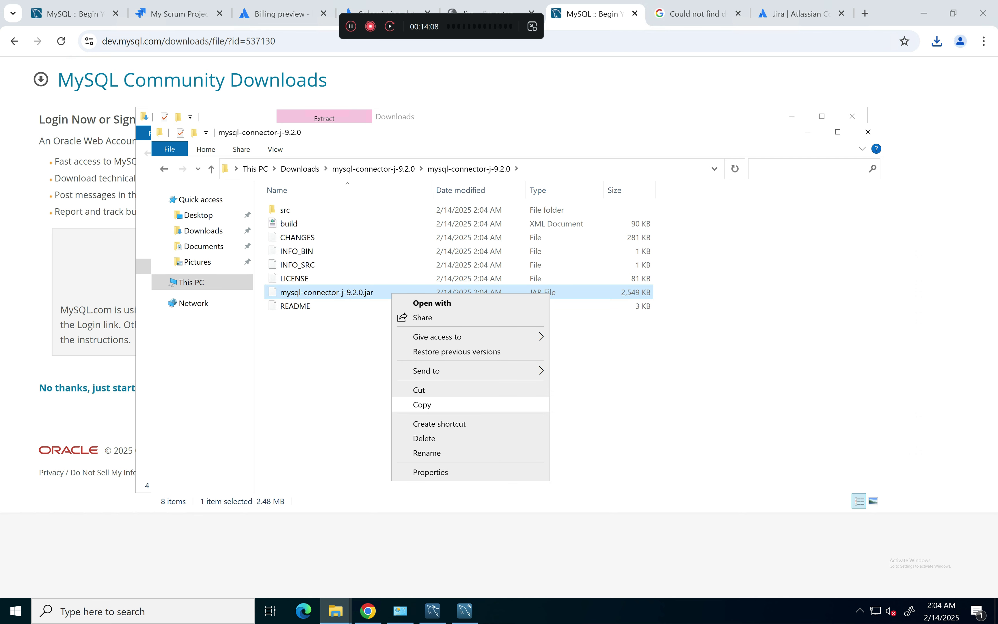
{"action": "left_click", "coordinate": [422, 405]}
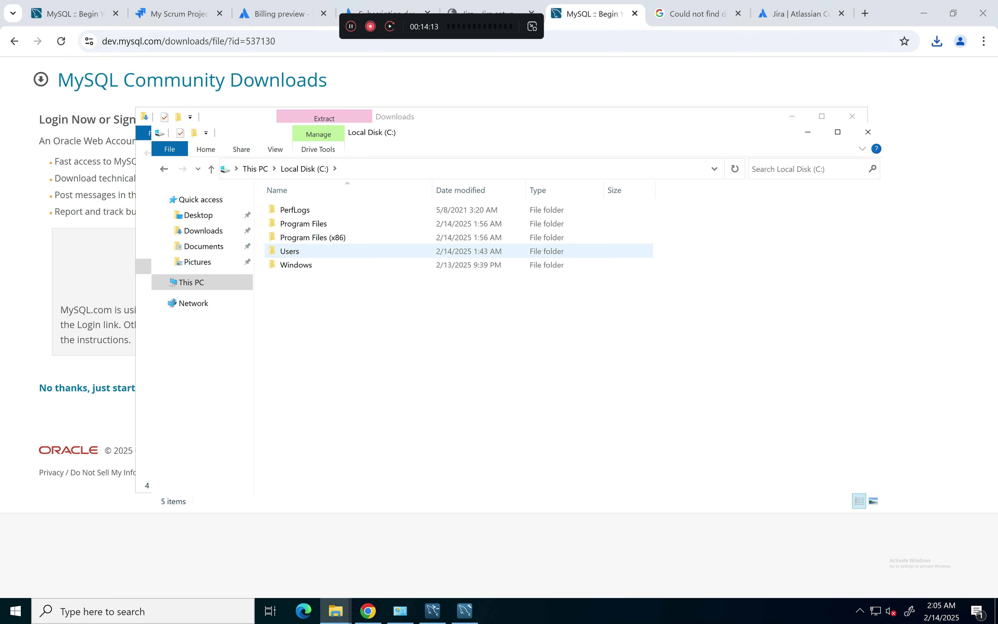
Step: Navigate File Explorer to C:\Program Files\Atlassian\Jira
{"action": "double_click", "coordinate": [304, 223]}
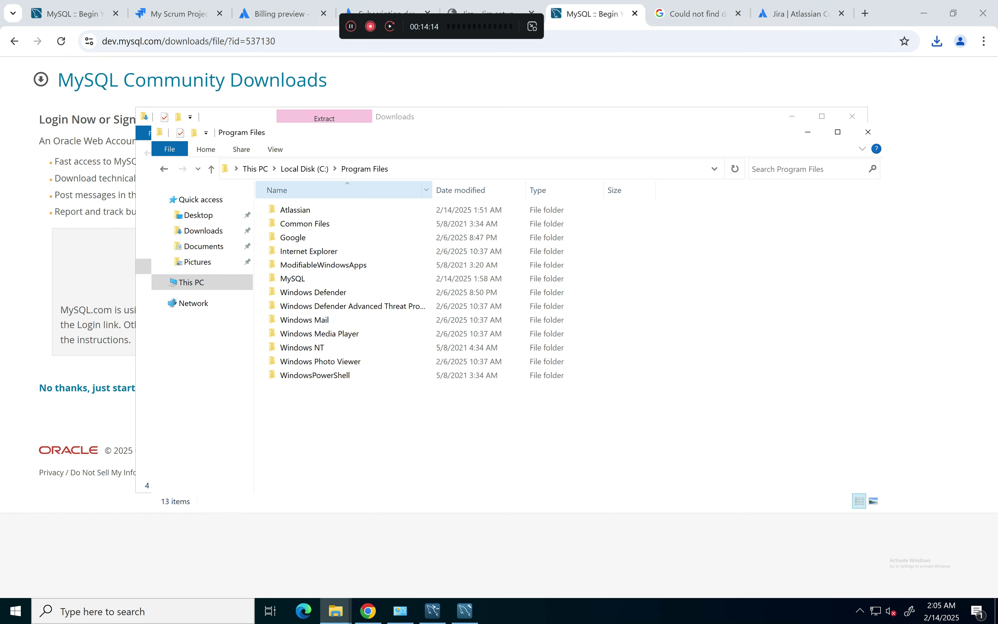
{"action": "left_click", "coordinate": [295, 209]}
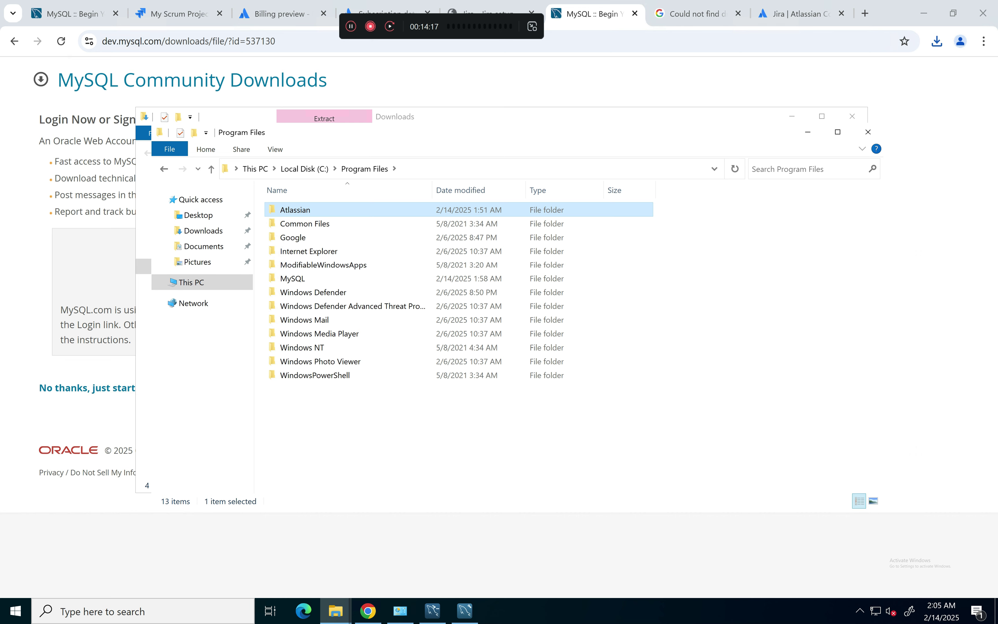
{"action": "key", "text": "Return"}
{"action": "double_click", "coordinate": [285, 224]}
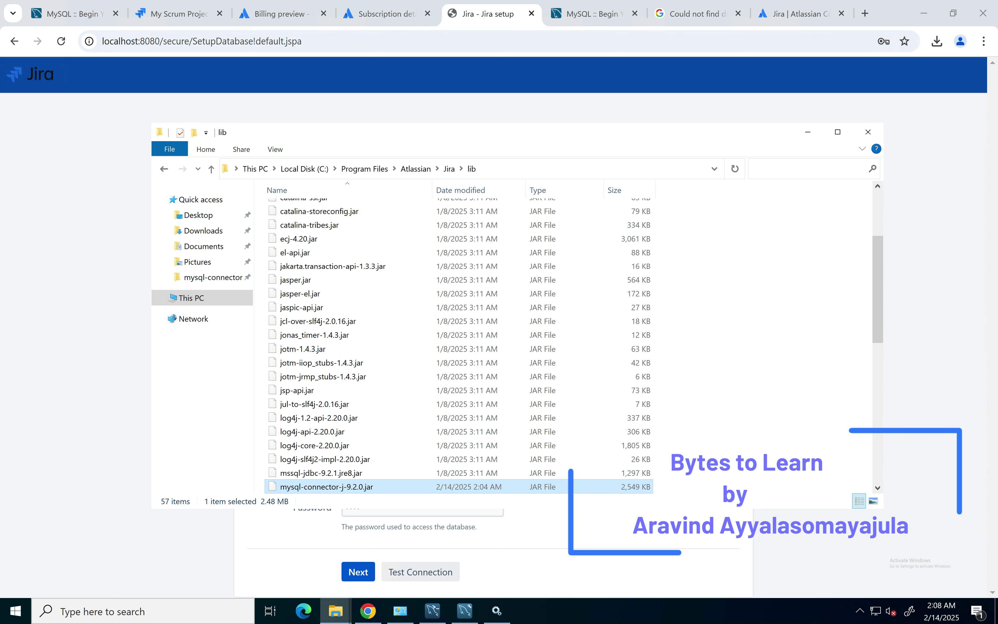
Step: Reselect mysql-connector-j-9.2.0.jar in the extracted connector folder under Downloads
{"action": "mouse_move", "coordinate": [336, 611]}
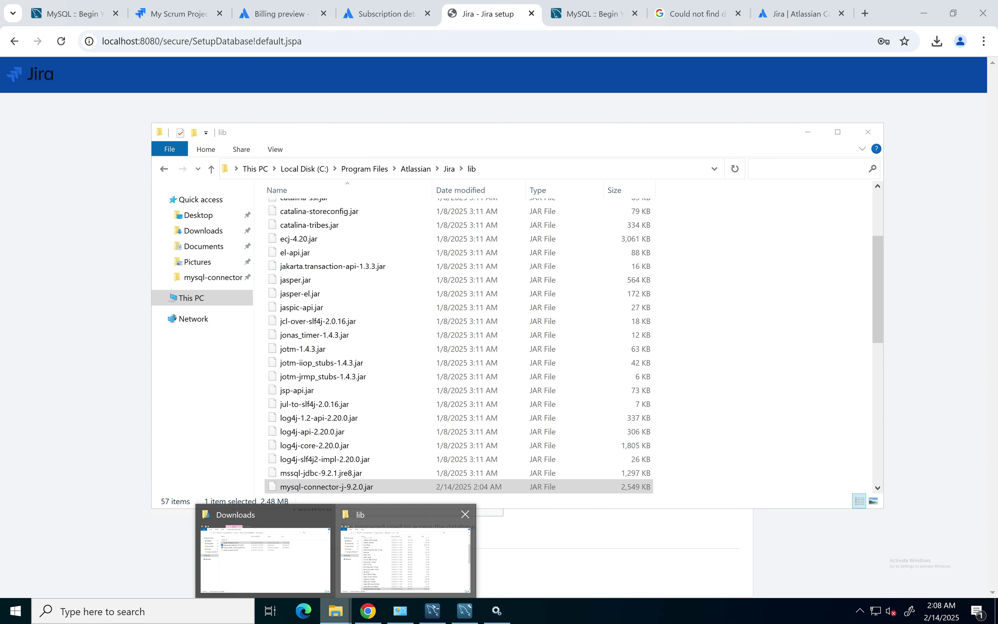
{"action": "left_click", "coordinate": [260, 550]}
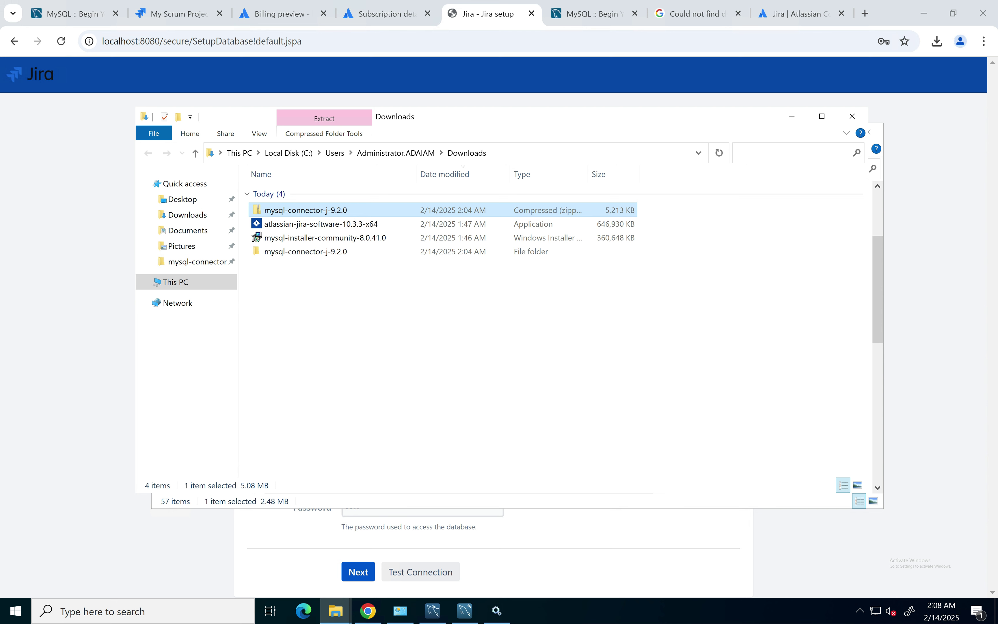
{"action": "double_click", "coordinate": [306, 251]}
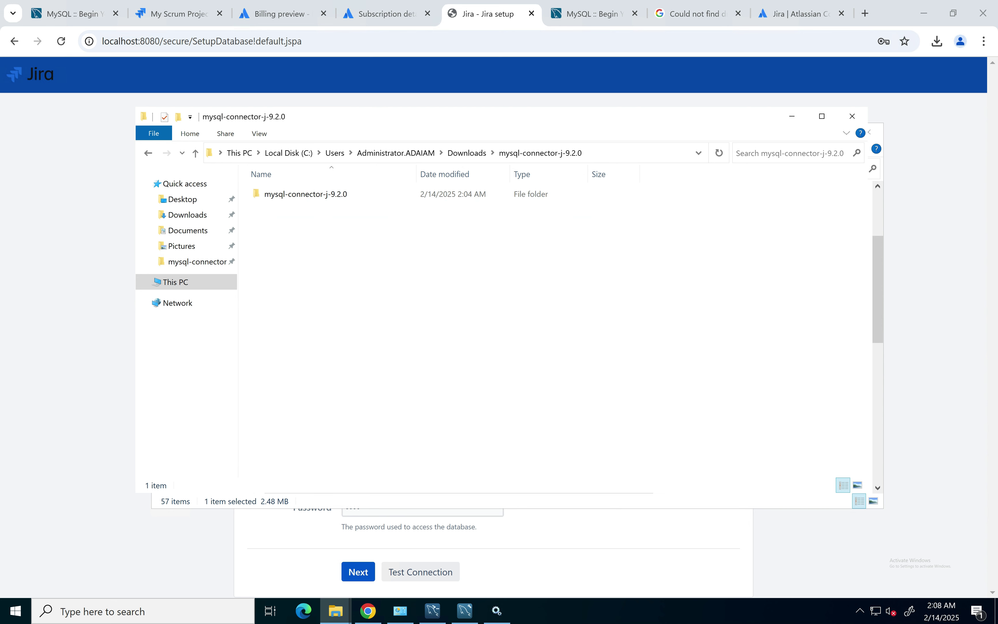
{"action": "double_click", "coordinate": [305, 194]}
{"action": "left_click", "coordinate": [310, 276]}
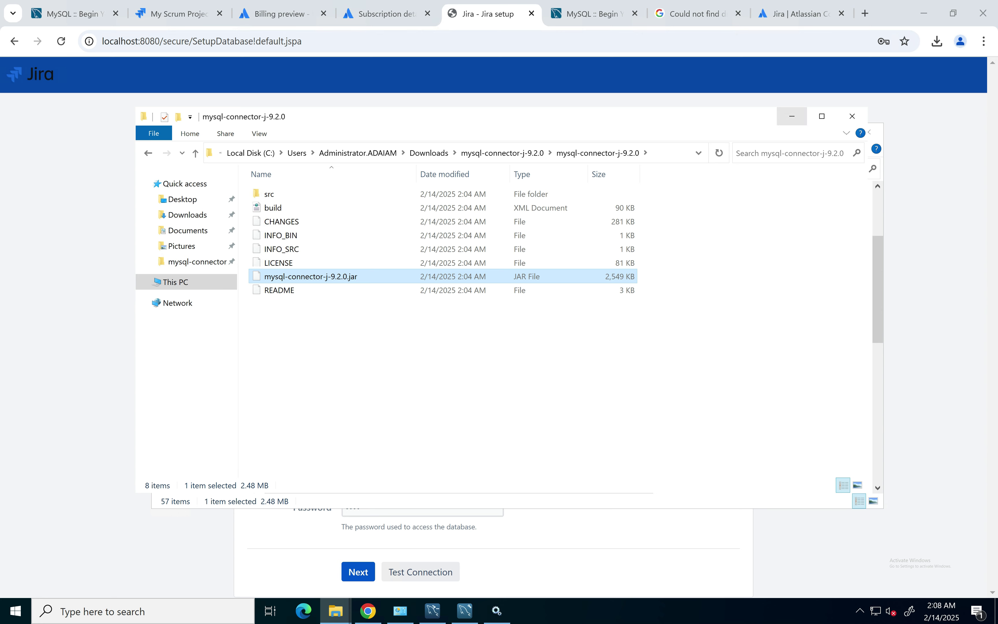
Step: Confirm the lib folder path C:\Program Files\Atlassian\Jira\lib and minimize the Explorer windows
{"action": "left_click", "coordinate": [792, 116]}
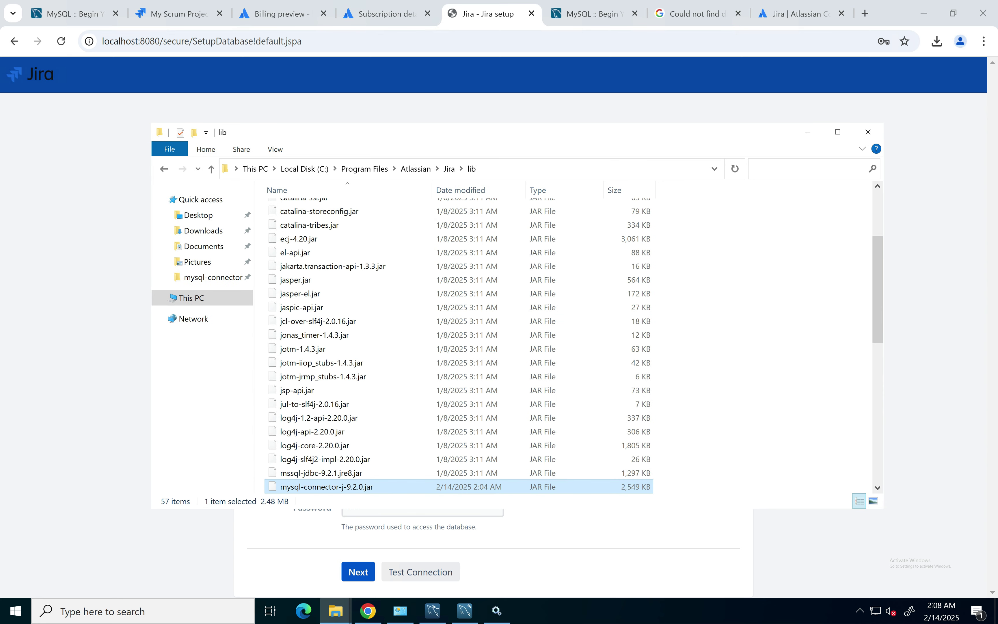
{"action": "left_click", "coordinate": [512, 168]}
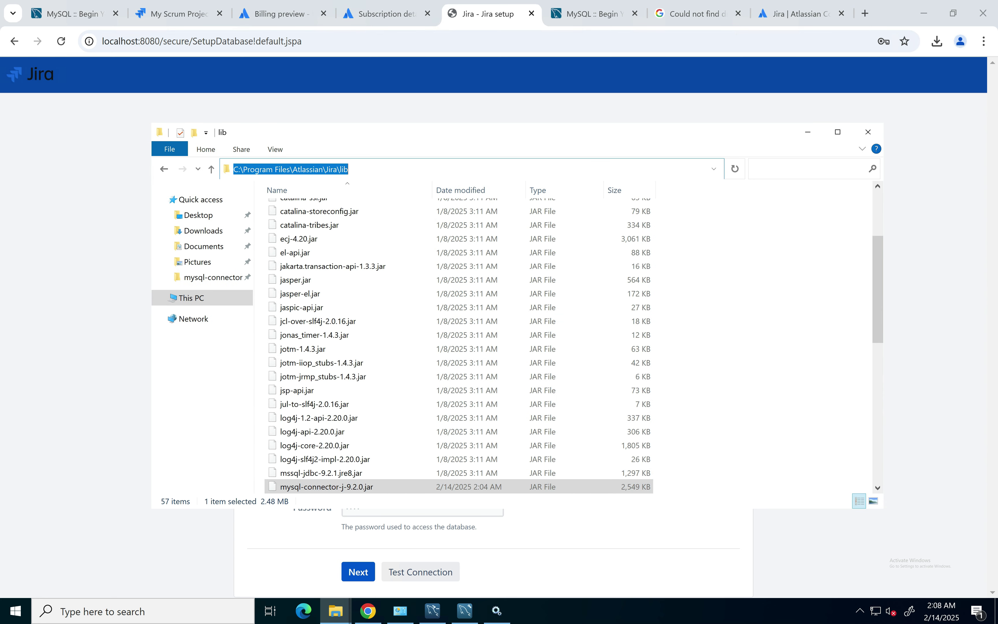
{"action": "left_click", "coordinate": [392, 169]}
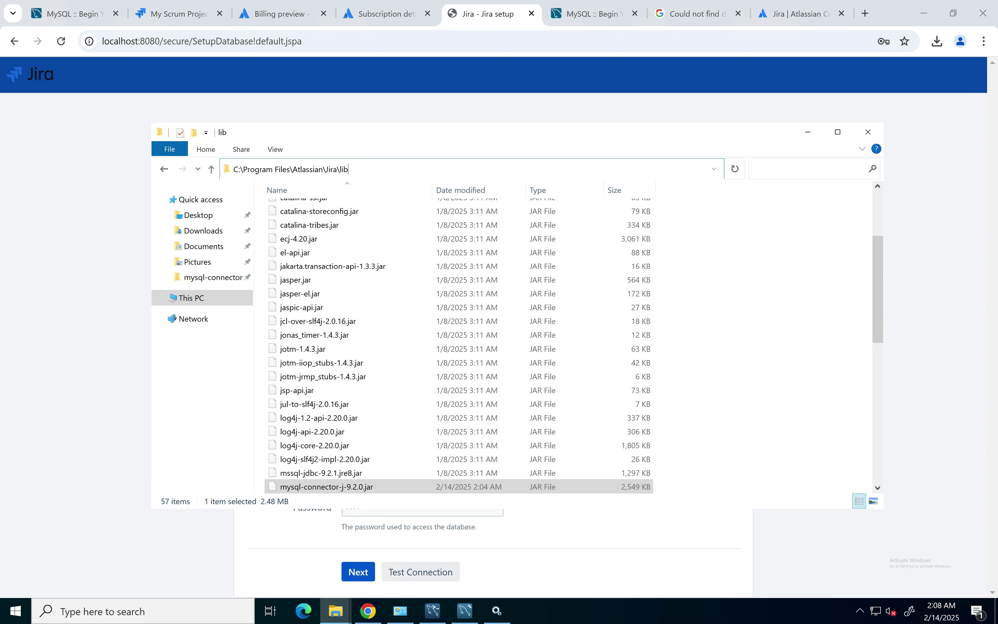
{"action": "left_click", "coordinate": [808, 132]}
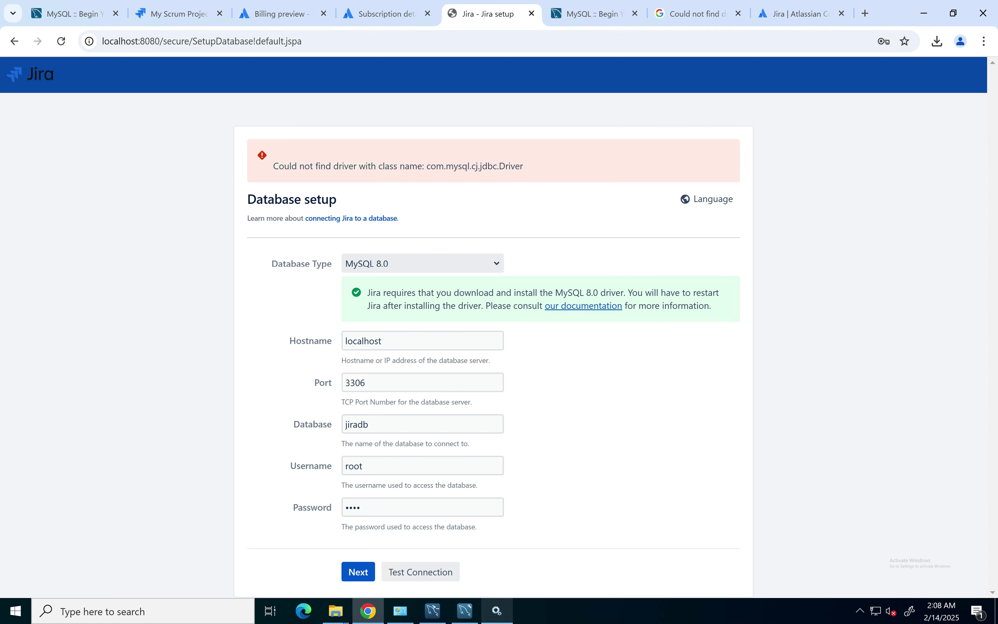
Step: Restart the Atlassian Jira service from Windows Services
{"action": "left_click", "coordinate": [496, 611]}
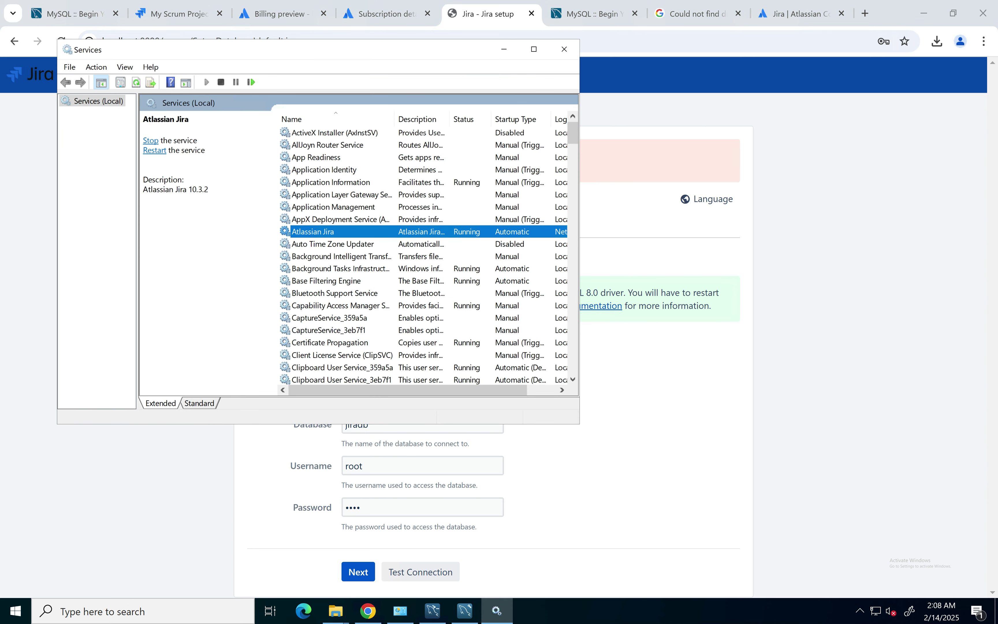
{"action": "right_click", "coordinate": [350, 232]}
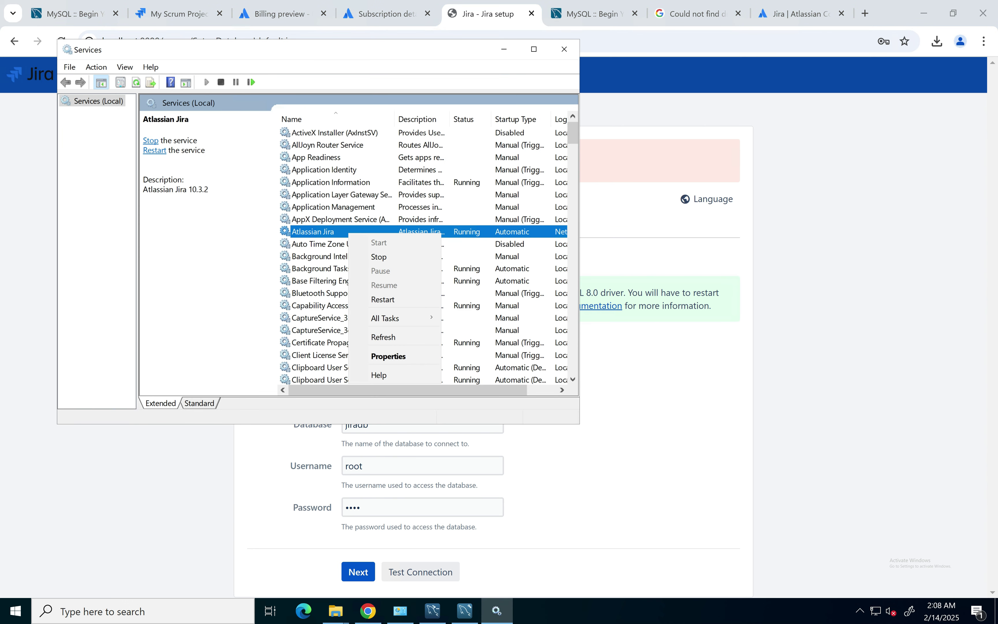
{"action": "left_click", "coordinate": [382, 300]}
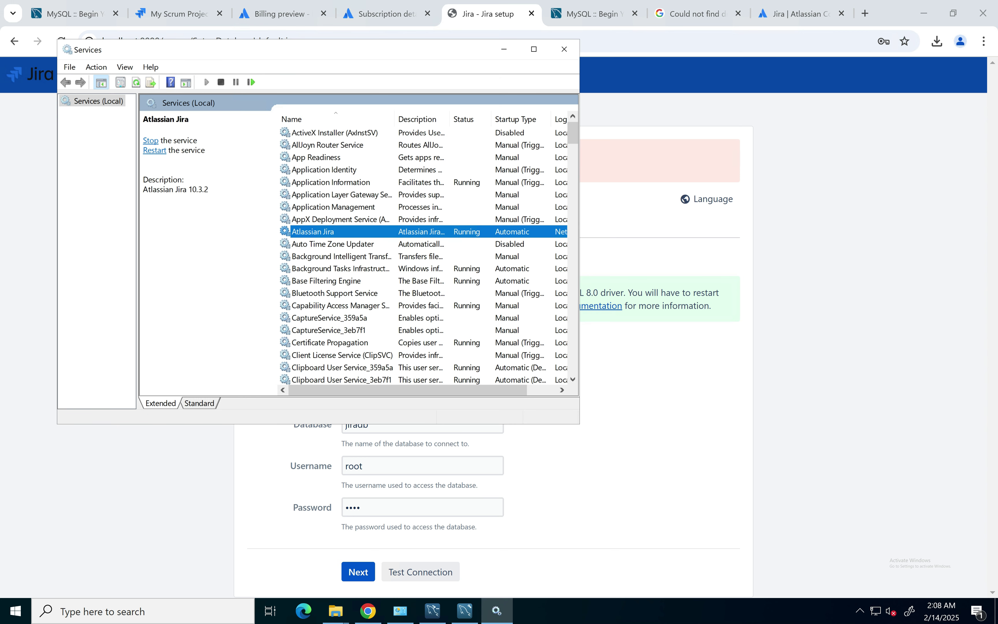
Step: Reload Jira at localhost:8080 and resubmit the MySQL database settings
{"action": "left_click", "coordinate": [504, 49]}
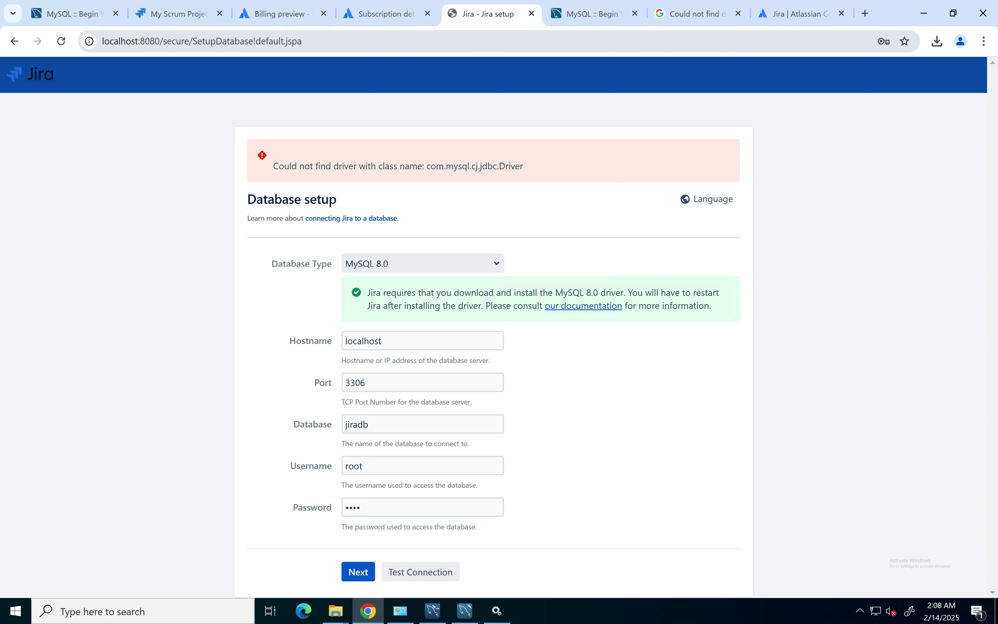
{"action": "left_click_drag", "start_coordinate": [305, 42], "coordinate": [164, 42]}
{"action": "key", "text": "BackSpace"}
{"action": "key", "text": "Return"}
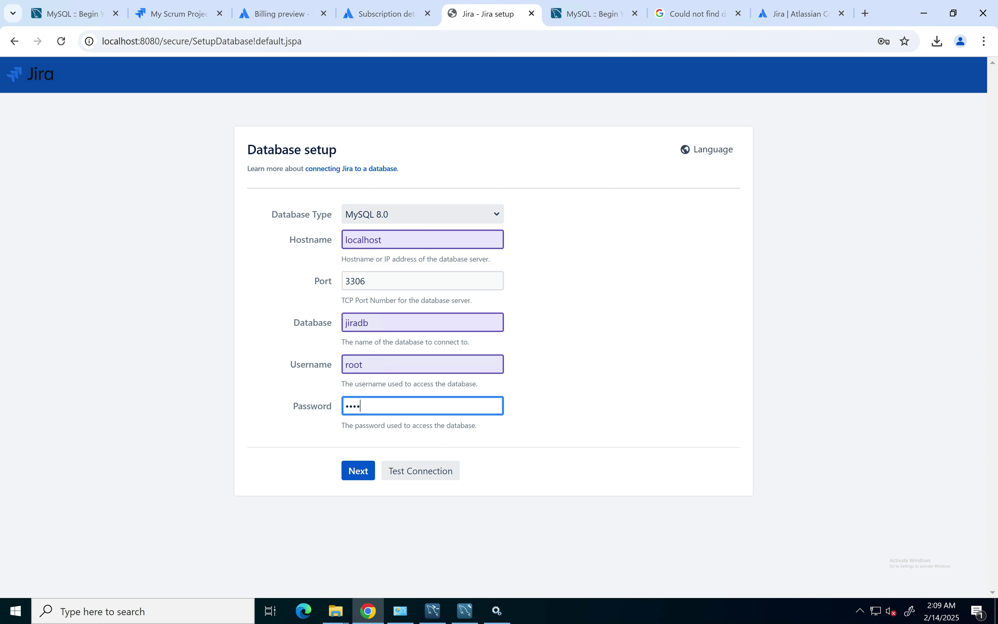
{"action": "key", "text": "Return"}
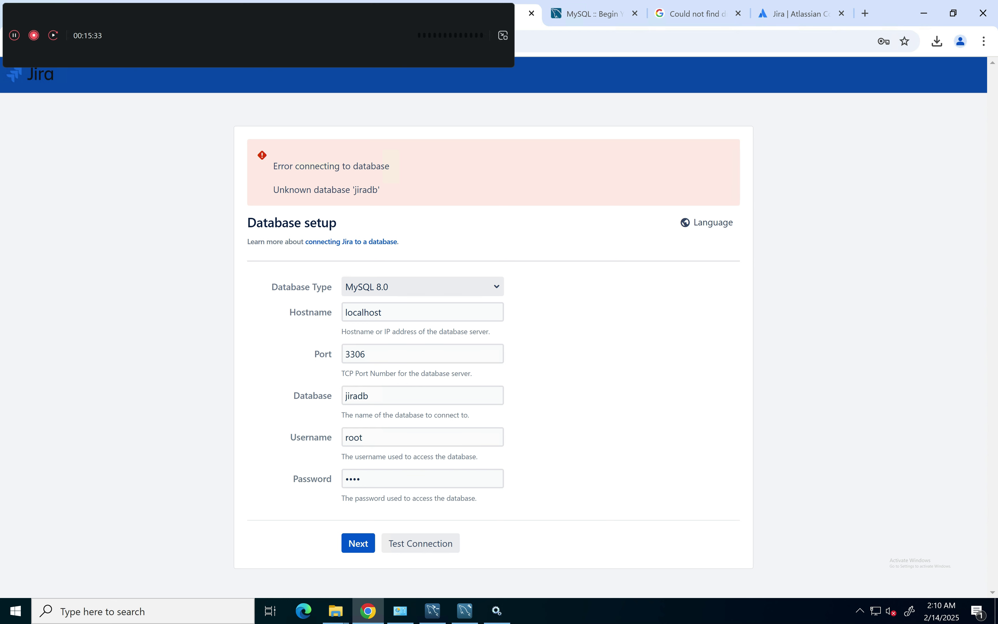
Step: Select the missing database name 'jiradb' and bring MySQL Workbench to the front
{"action": "left_click_drag", "start_coordinate": [353, 189], "coordinate": [380, 190]}
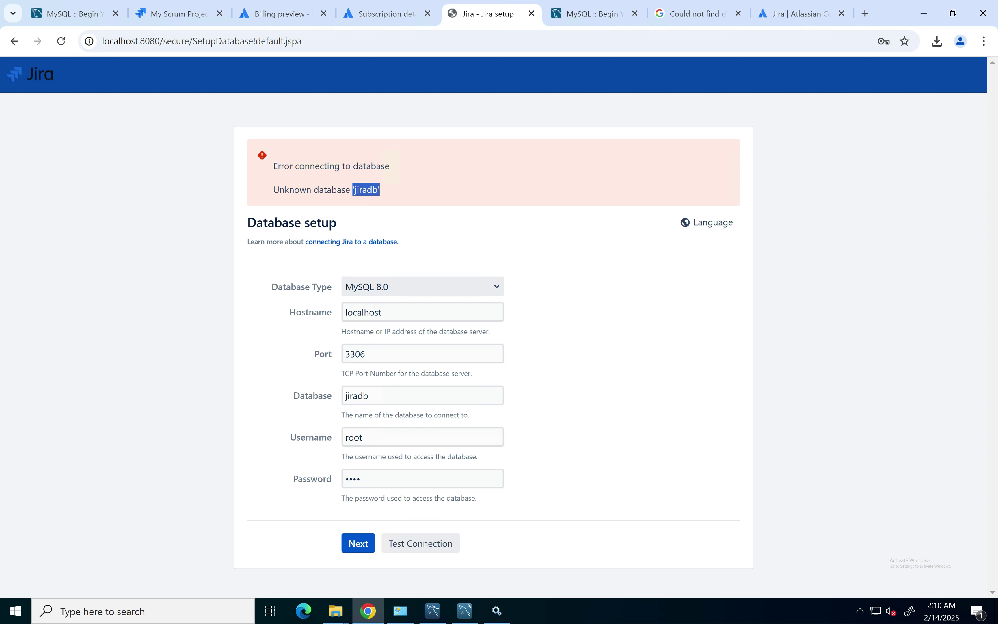
{"action": "left_click", "coordinate": [465, 610]}
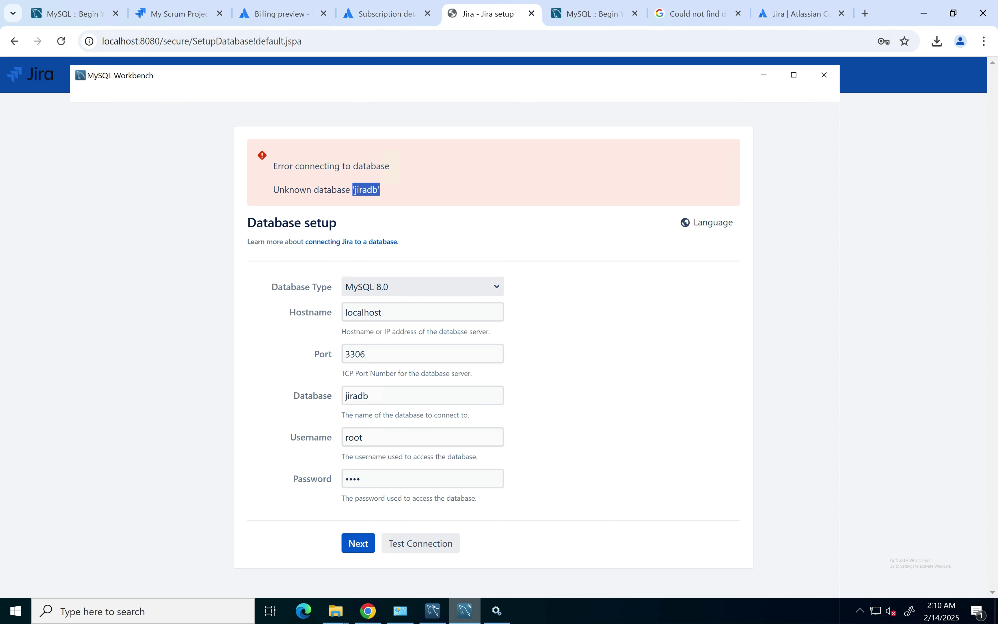
{"action": "left_click", "coordinate": [465, 611]}
{"action": "left_click", "coordinate": [465, 611]}
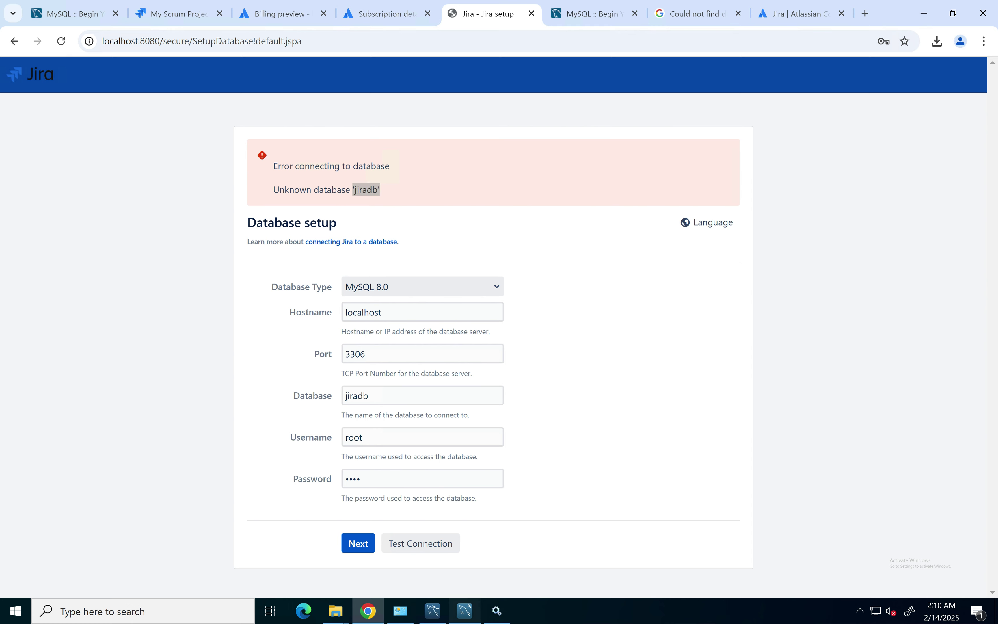
Step: Run 'create database jiradb' in Workbench's Query 1 editor, then return to Jira
{"action": "left_click", "coordinate": [254, 177]}
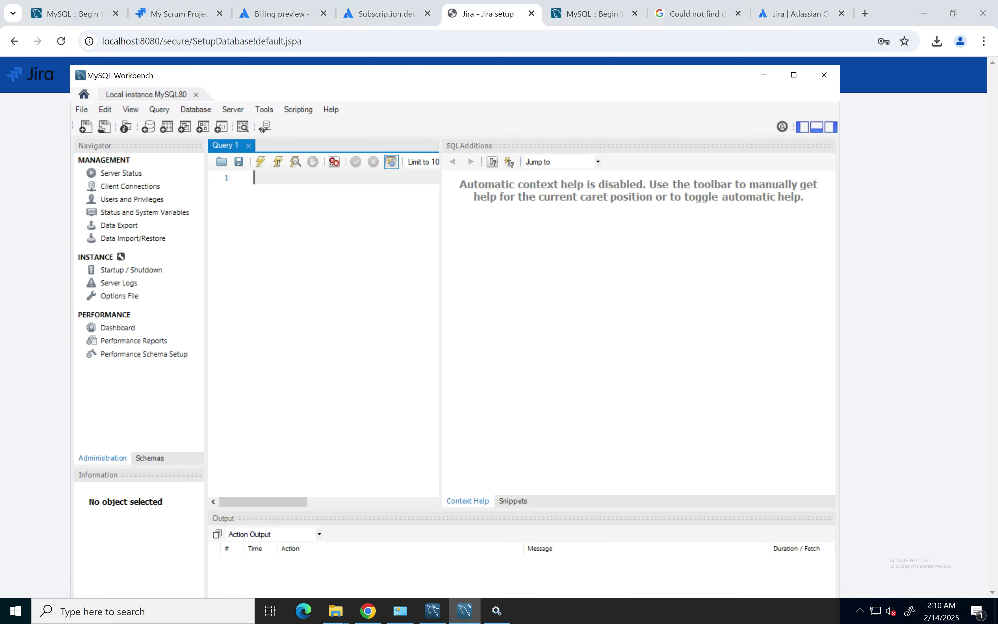
{"action": "type", "text": "cre"}
{"action": "key", "text": "Return"}
{"action": "type", "text": "data"}
{"action": "key", "text": "Return"}
{"action": "type", "text": "jiradb"}
{"action": "key", "text": "Return"}
{"action": "key", "text": "BackSpace"}
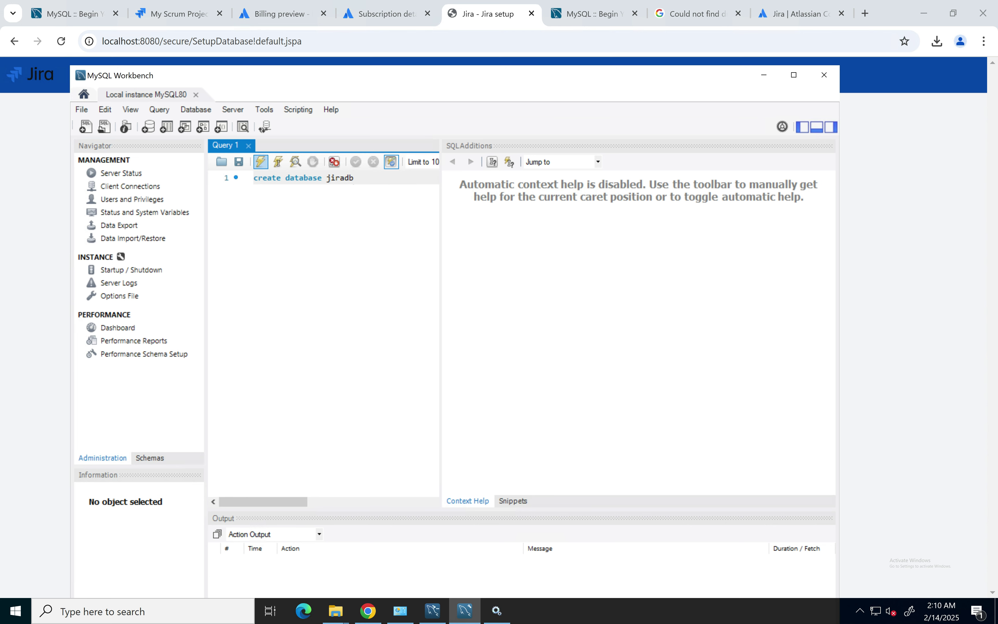
{"action": "left_click", "coordinate": [260, 162]}
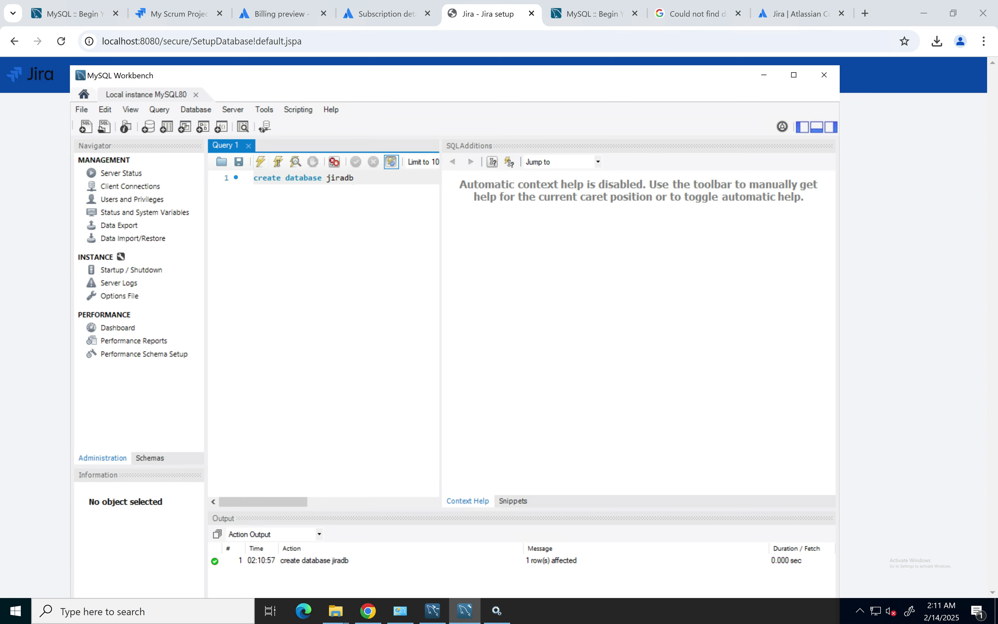
{"action": "left_click", "coordinate": [764, 75]}
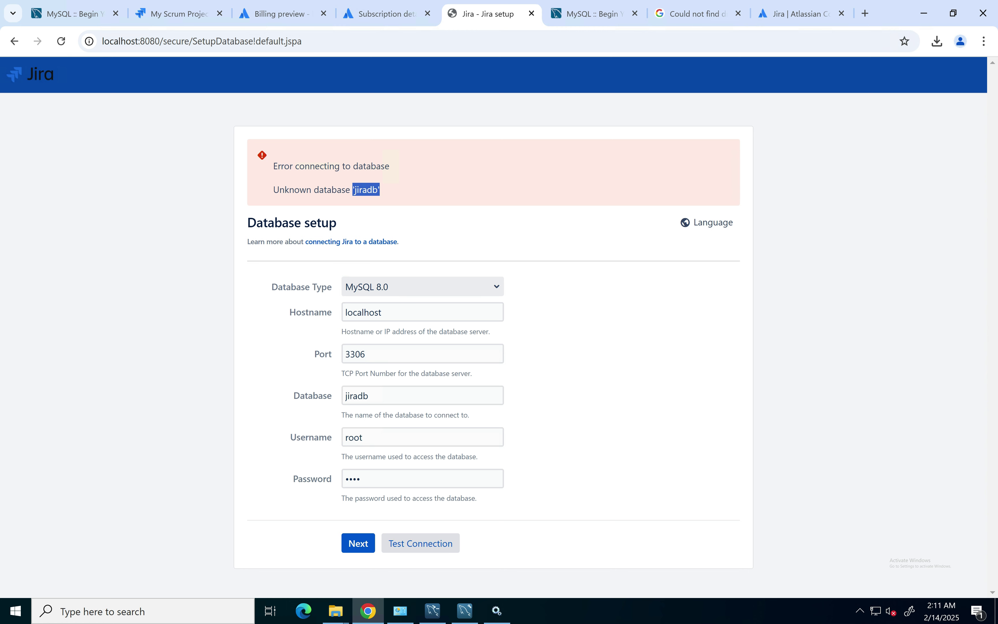
Step: Retest the jiradb connection and open Jira's install lib folder in Explorer
{"action": "left_click", "coordinate": [421, 543]}
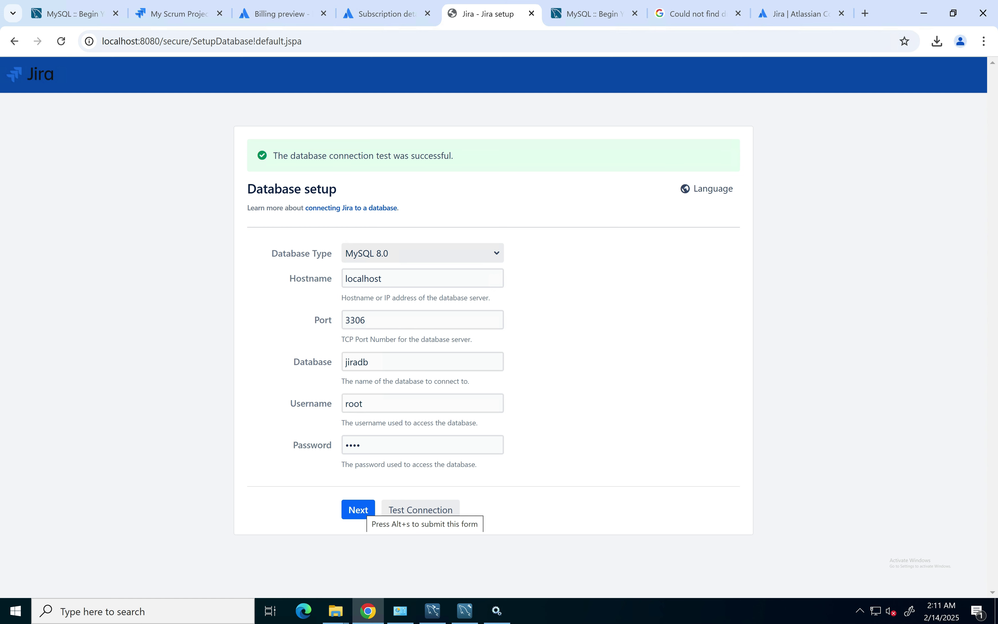
{"action": "mouse_move", "coordinate": [336, 610]}
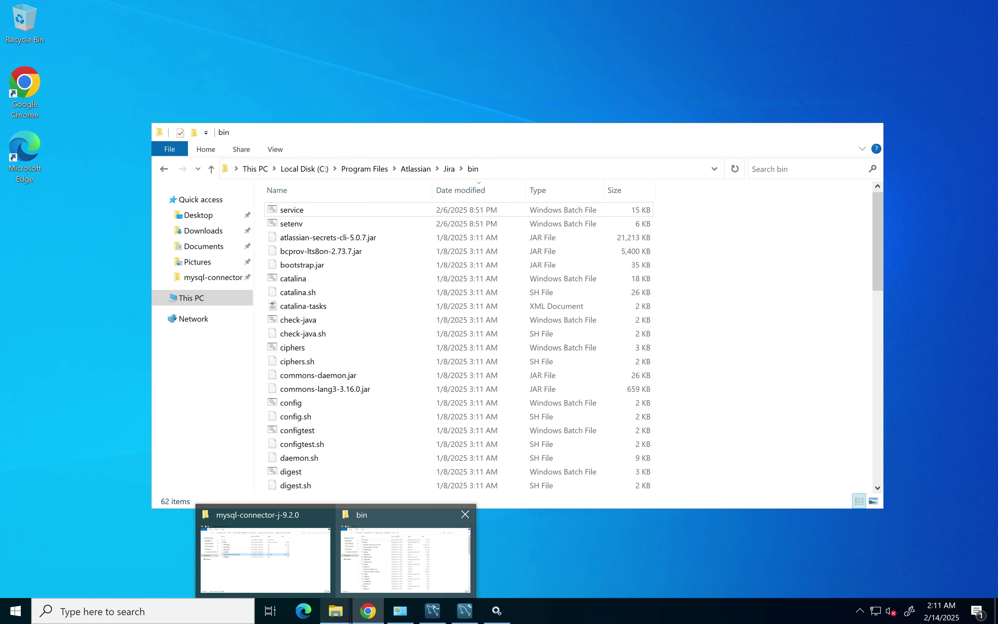
{"action": "left_click", "coordinate": [405, 559]}
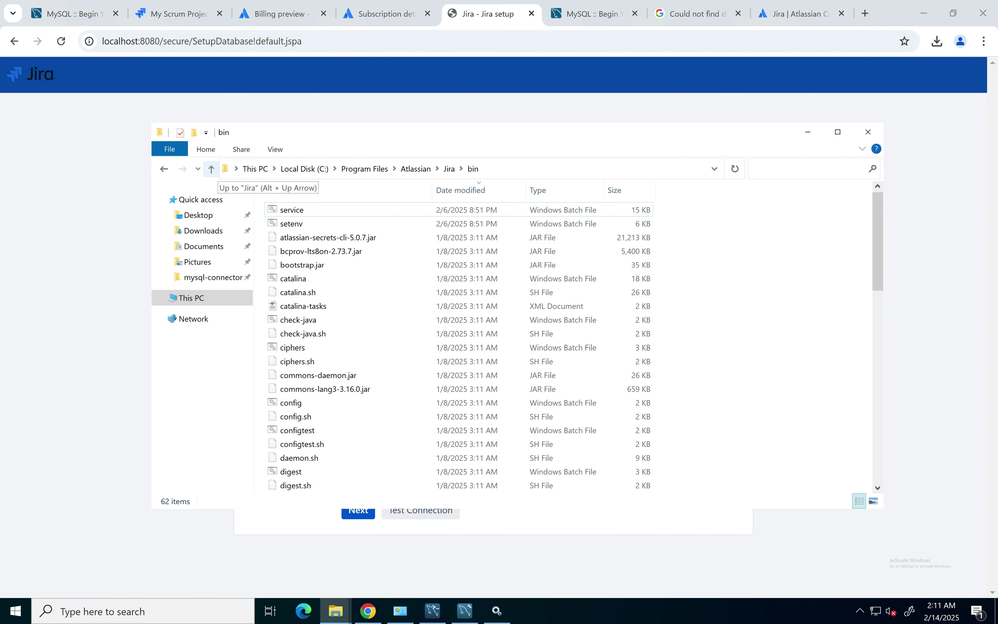
{"action": "left_click", "coordinate": [211, 169]}
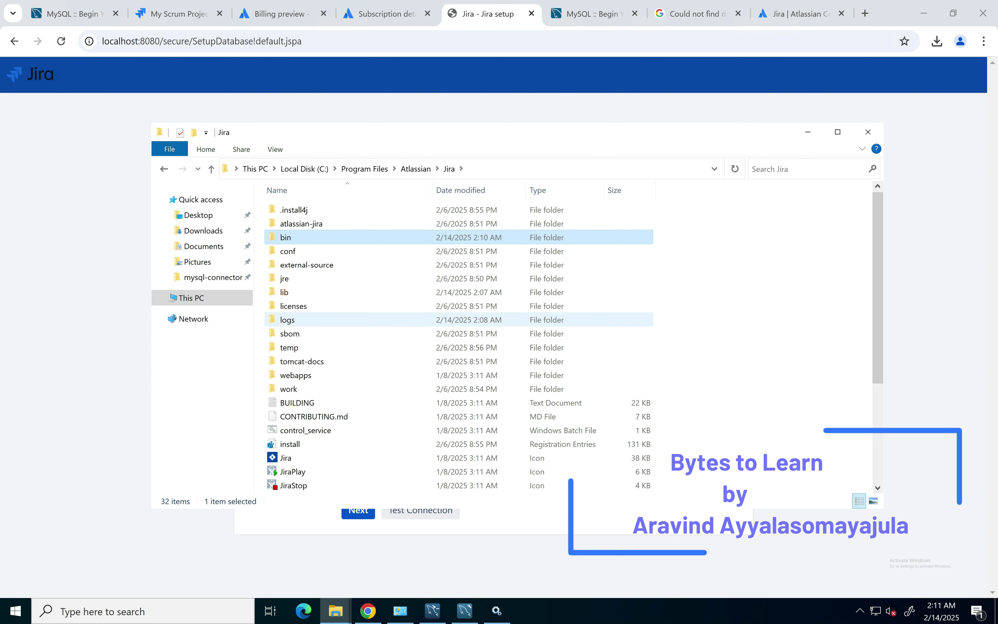
{"action": "left_click", "coordinate": [284, 292]}
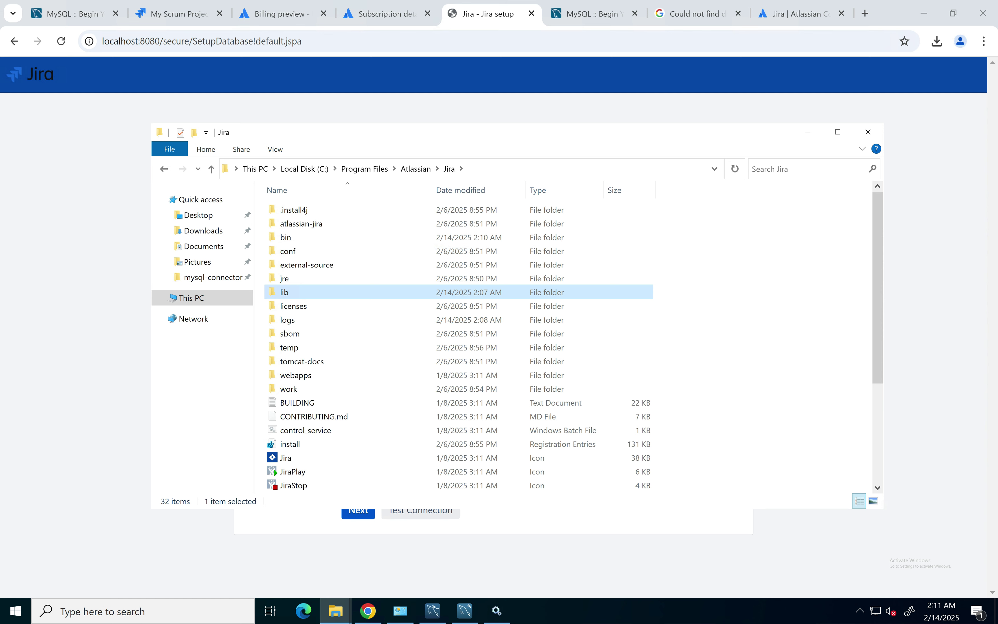
{"action": "double_click", "coordinate": [285, 292]}
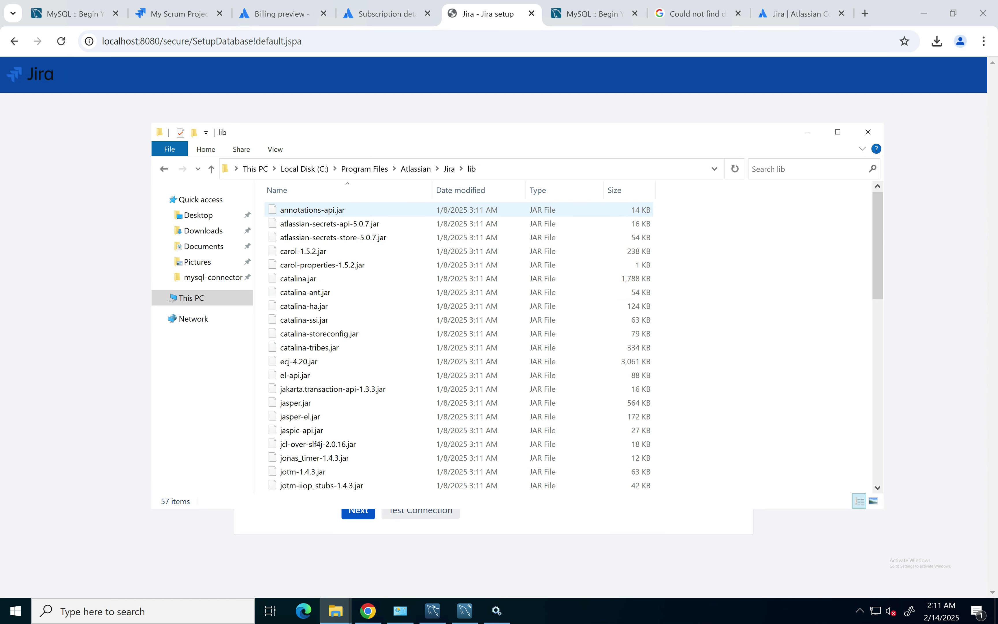
Step: Confirm mysql-connector-j-9.2.0.jar is in lib, then let Jira set up the database
{"action": "left_click", "coordinate": [460, 190]}
{"action": "left_click", "coordinate": [351, 210]}
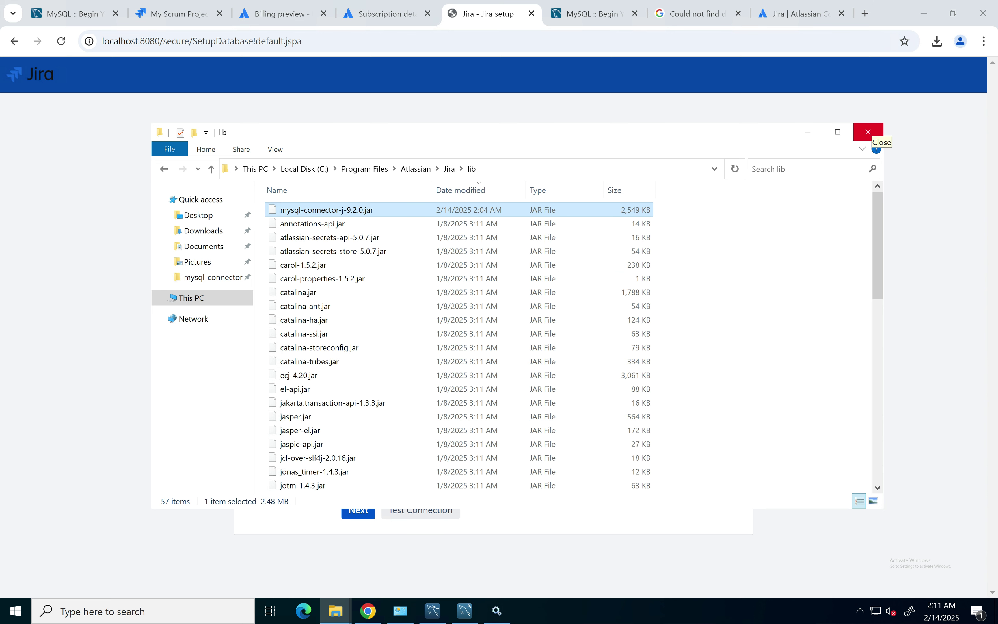
{"action": "left_click", "coordinate": [868, 132]}
{"action": "left_click", "coordinate": [359, 510]}
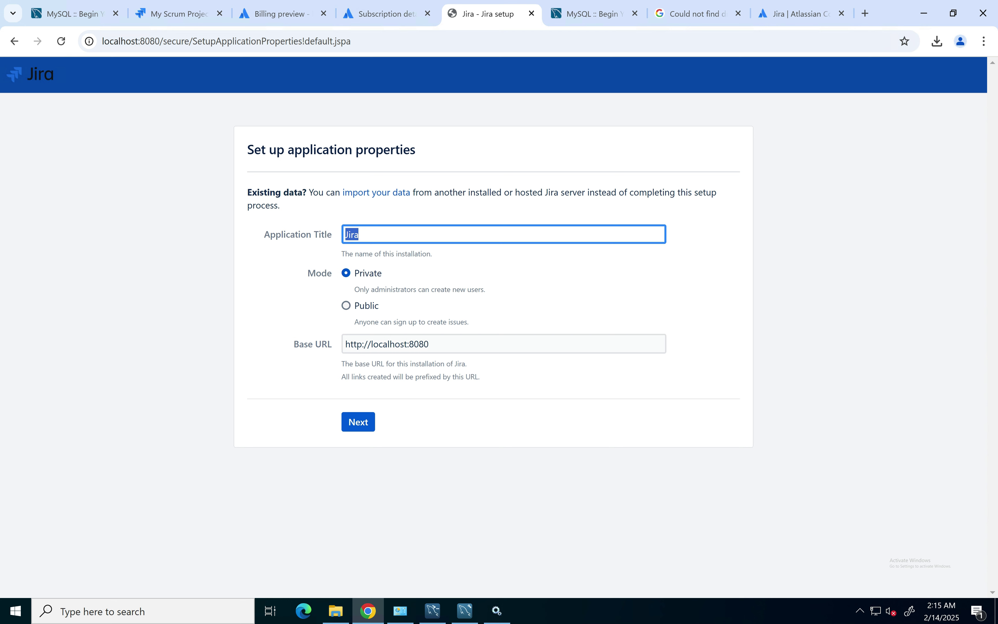
Step: Set Jira to Public mode, advance to the license step, and copy the Server ID
{"action": "left_click", "coordinate": [346, 305]}
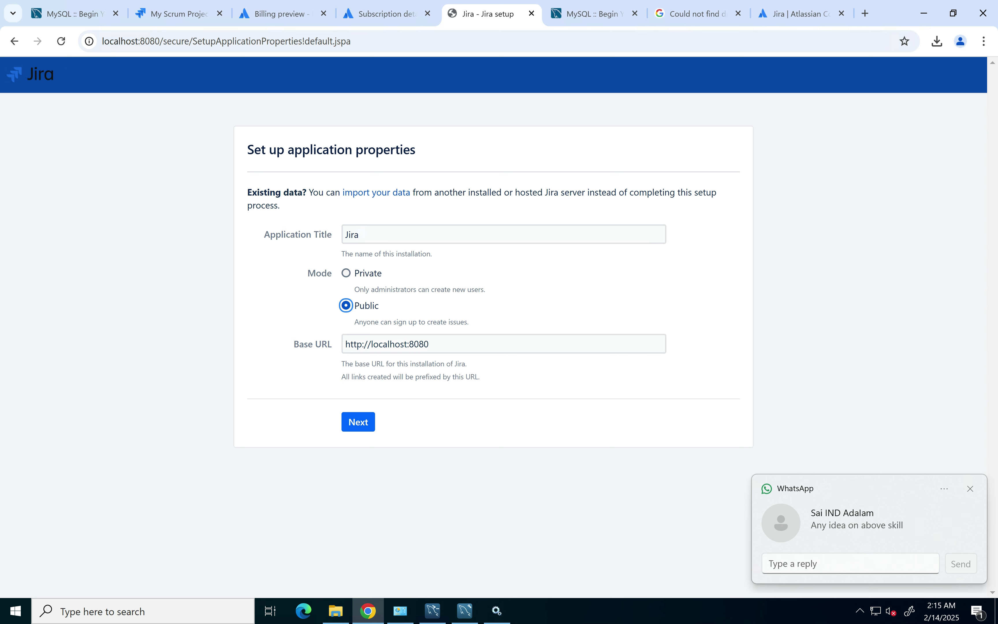
{"action": "left_click", "coordinate": [358, 421]}
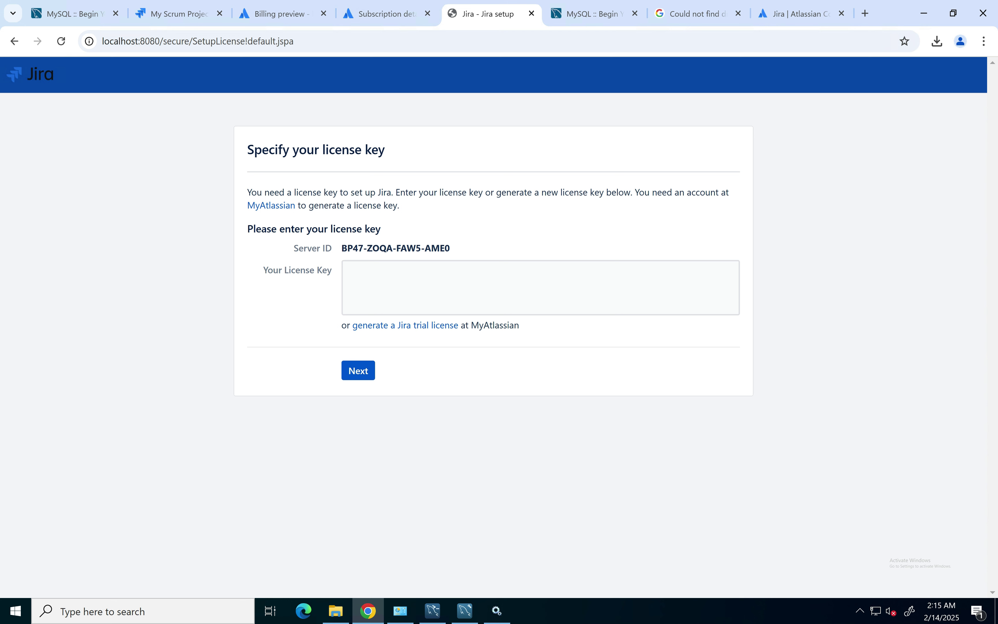
{"action": "triple_click", "coordinate": [395, 248]}
{"action": "key", "text": "ctrl+c"}
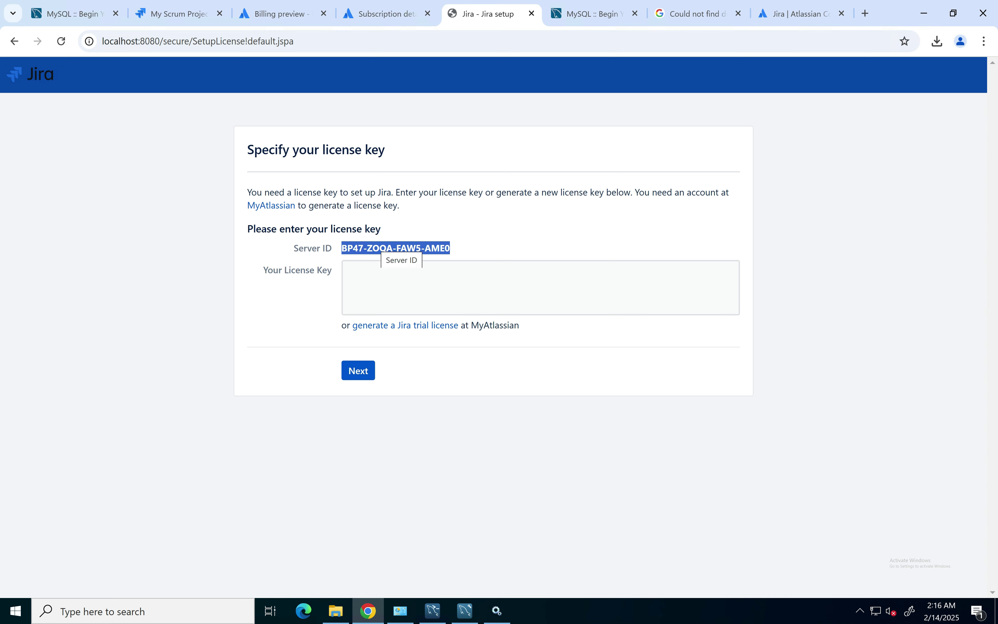
{"action": "left_click", "coordinate": [384, 13]}
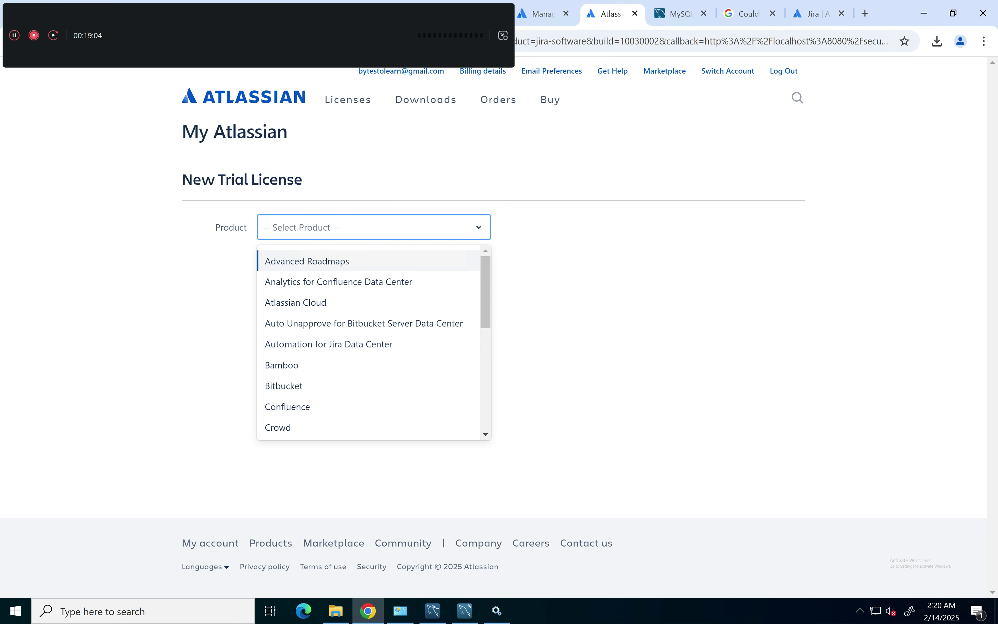
Step: Request a Jira Software (Data Center) trial for a not-yet-installed instance with the pasted Server ID
{"action": "type", "text": "ji"}
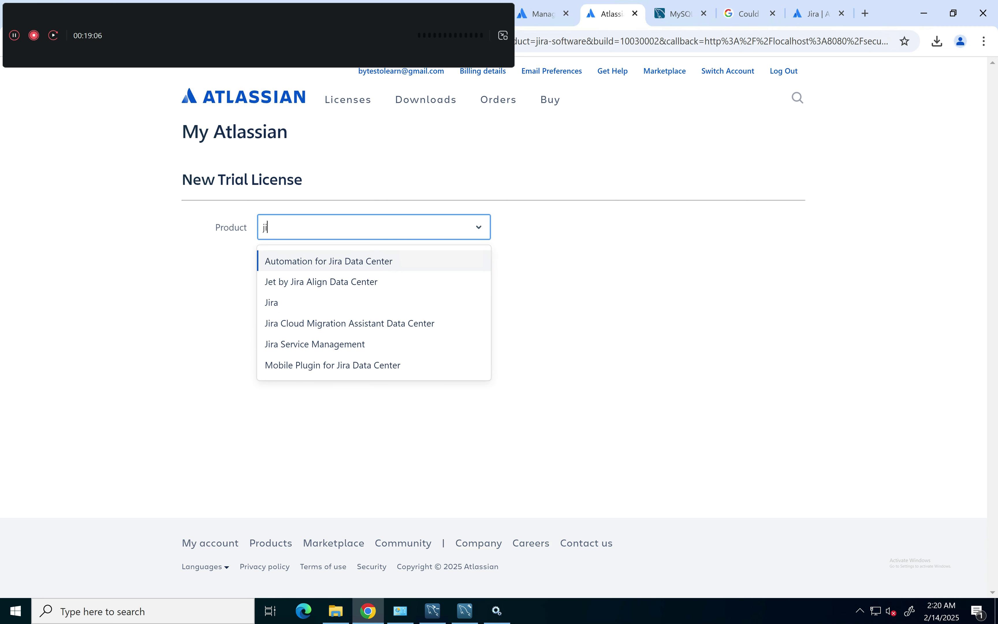
{"action": "key", "text": "Down"}
{"action": "key", "text": "Down"}
{"action": "key", "text": "Return"}
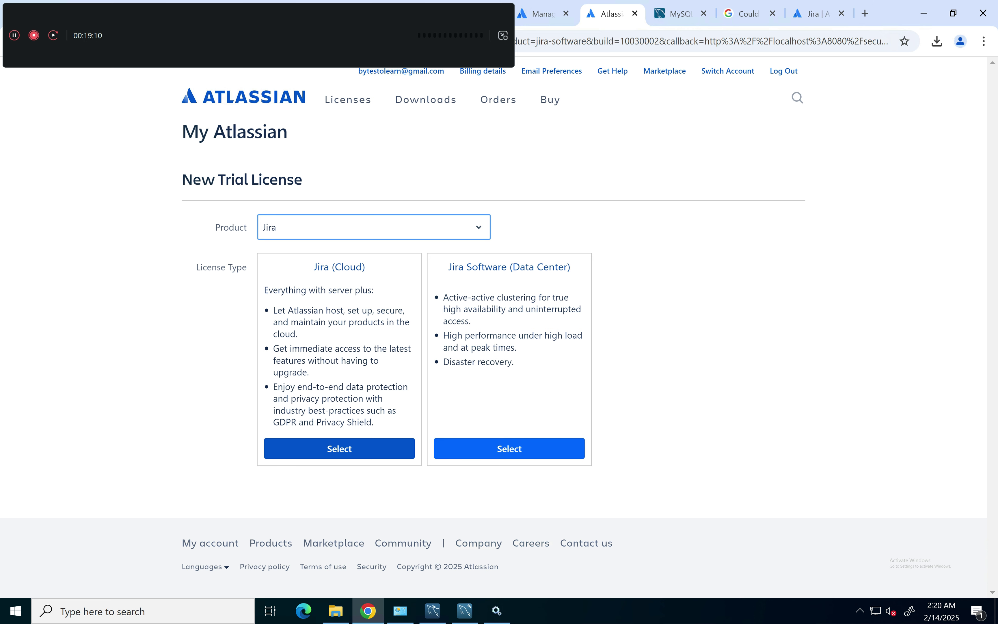
{"action": "left_click", "coordinate": [509, 449]}
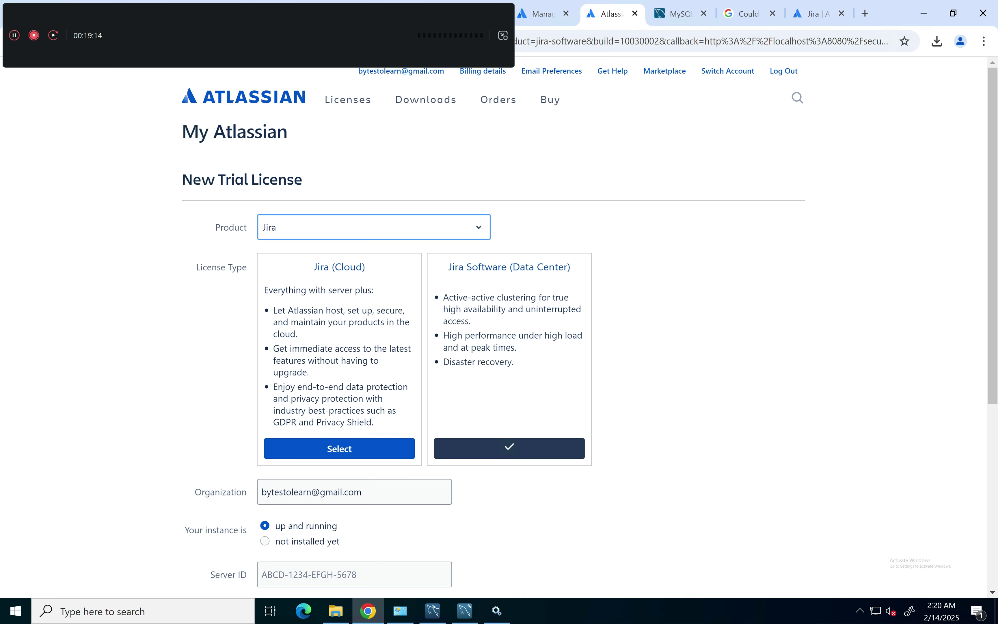
{"action": "scroll", "coordinate": [495, 330], "scroll_direction": "down", "scroll_amount": 2}
{"action": "left_click", "coordinate": [265, 477]}
{"action": "scroll", "coordinate": [265, 476], "scroll_direction": "down", "scroll_amount": 4}
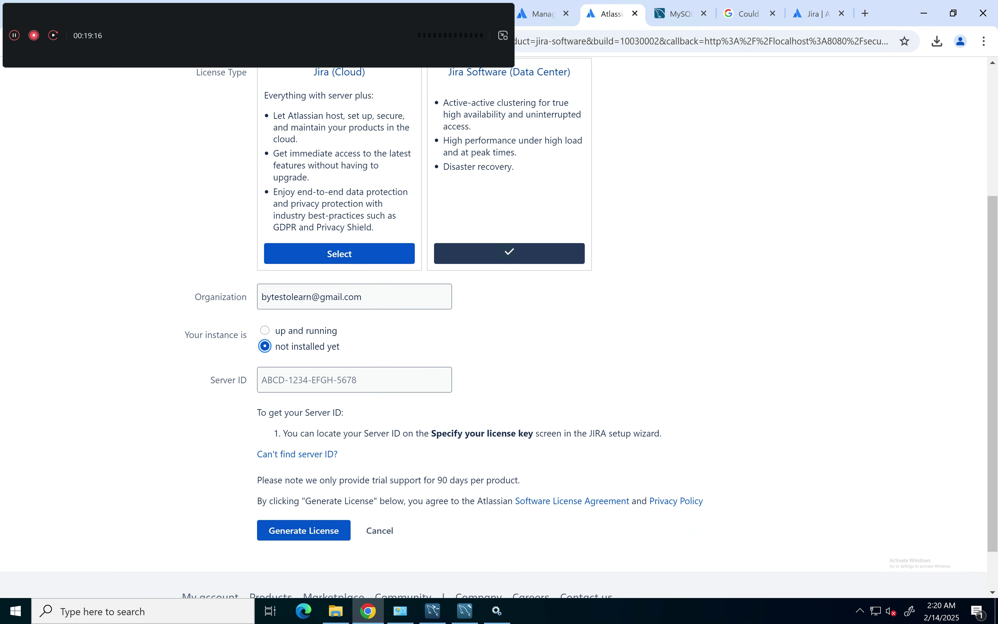
{"action": "left_click", "coordinate": [354, 379]}
{"action": "key", "text": "ctrl+v"}
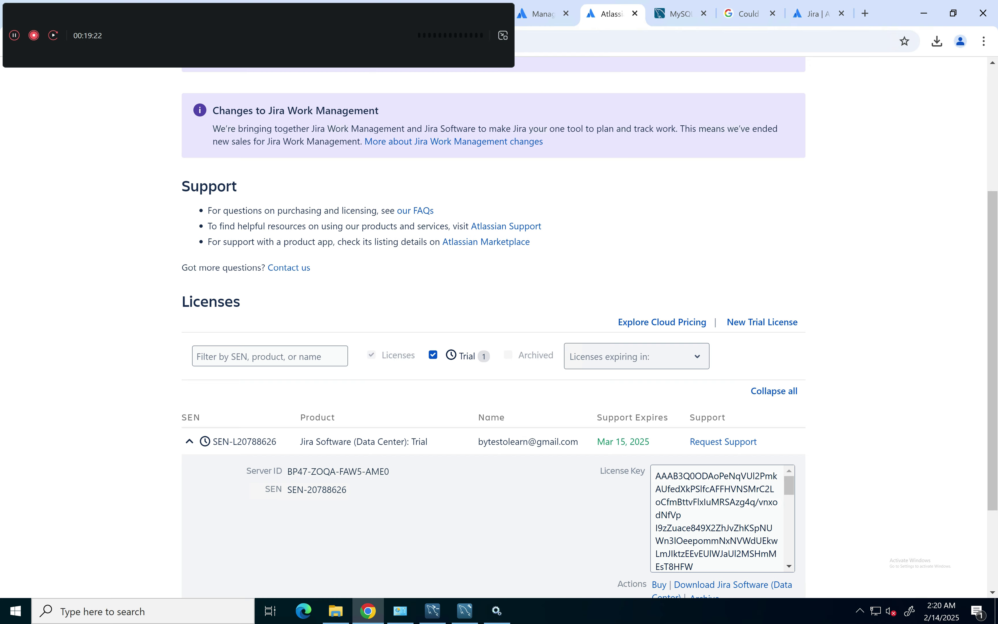
Step: Copy the generated trial license key
{"action": "scroll", "coordinate": [493, 332], "scroll_direction": "down", "scroll_amount": 3}
{"action": "left_click", "coordinate": [718, 388]}
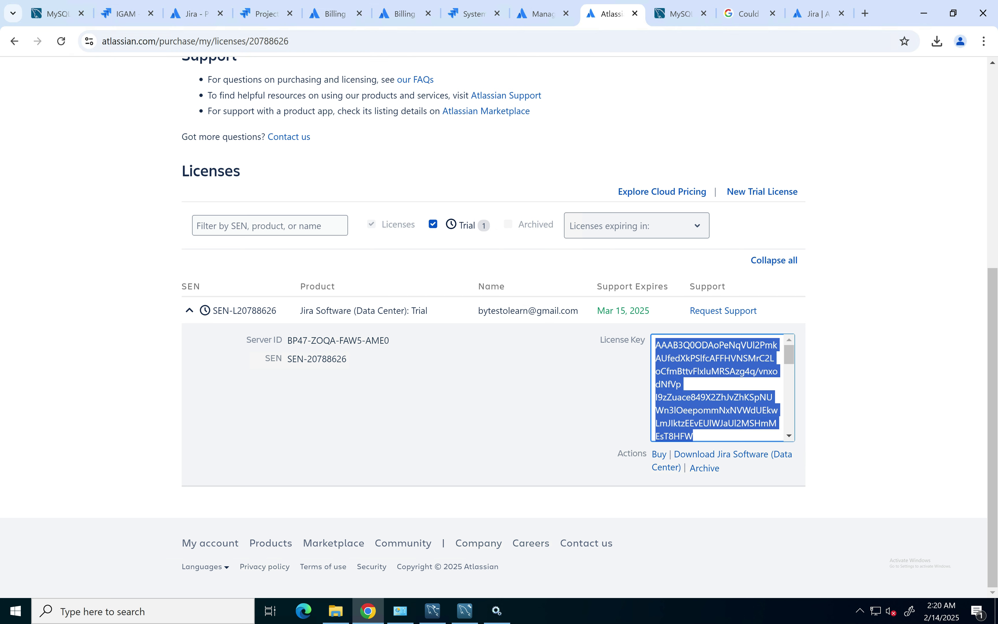
{"action": "right_click", "coordinate": [683, 431]}
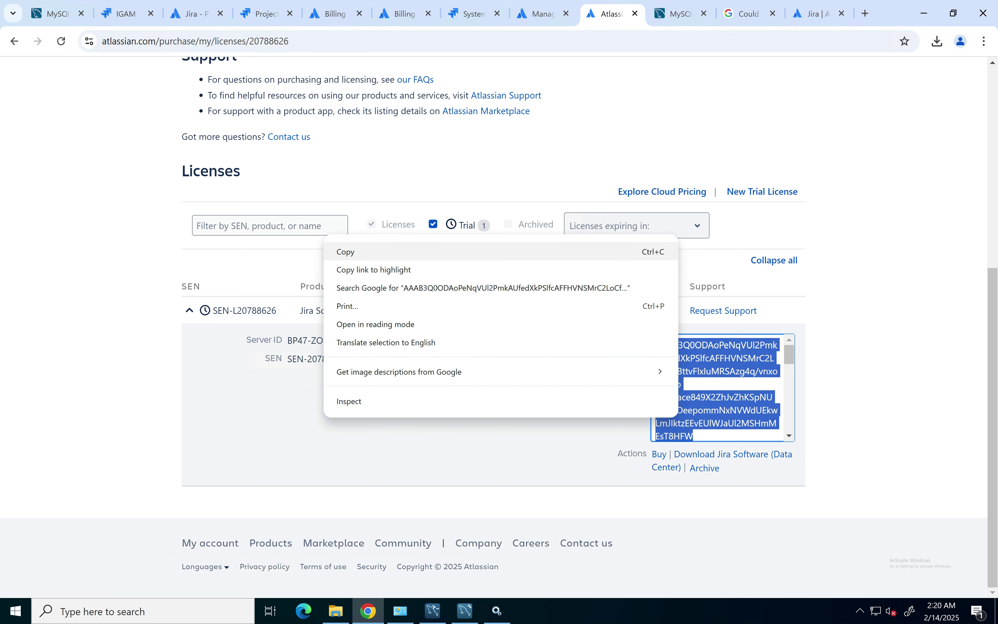
{"action": "left_click", "coordinate": [342, 251]}
{"action": "scroll", "coordinate": [494, 326], "scroll_direction": "up", "scroll_amount": 6}
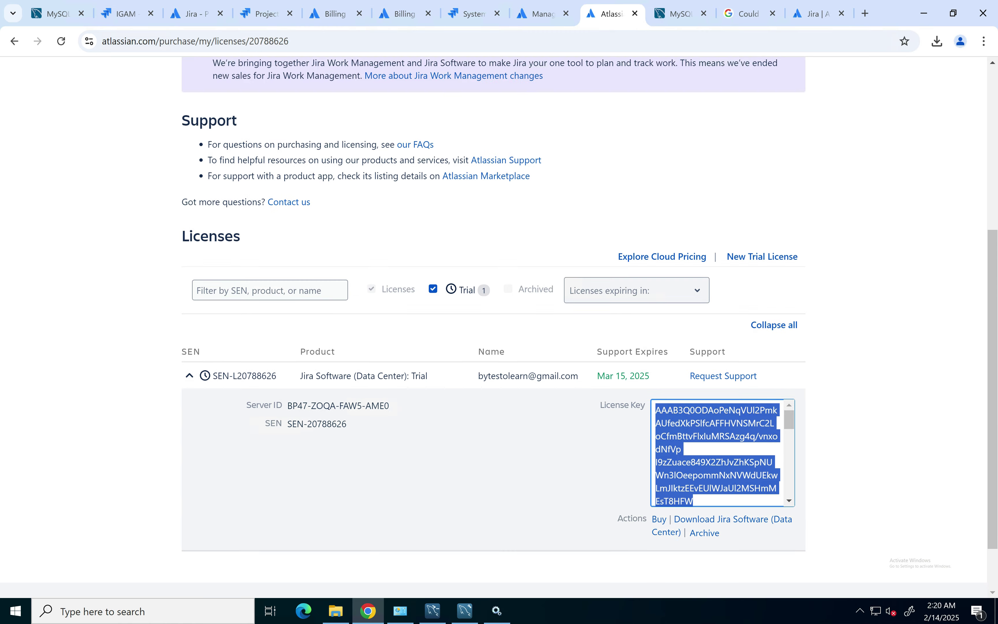
Step: Load the Jira setup at localhost:8080 in a new browser tab
{"action": "left_click", "coordinate": [748, 14]}
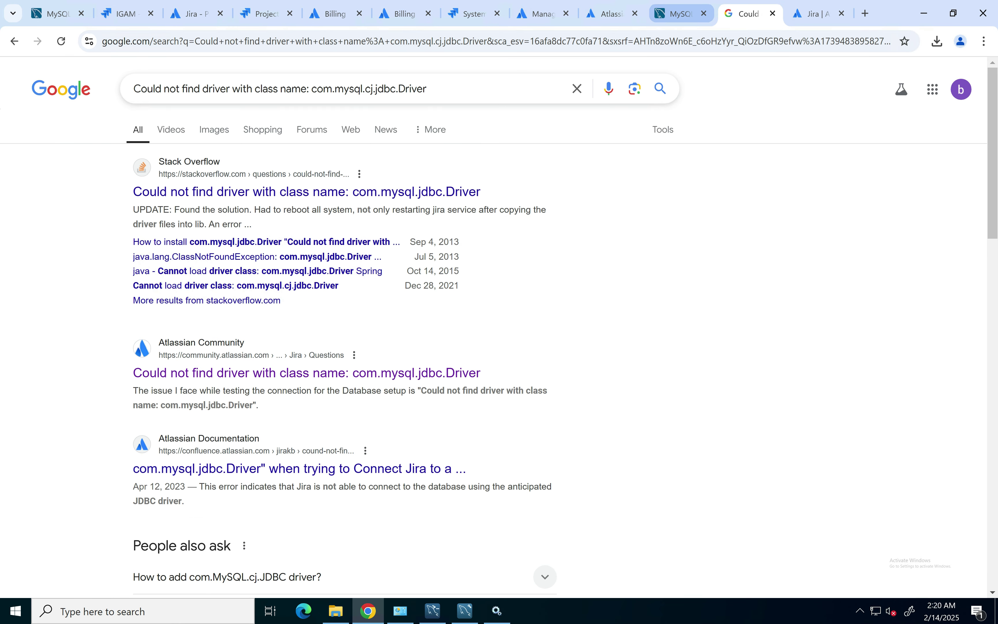
{"action": "left_click", "coordinate": [681, 13]}
{"action": "left_click", "coordinate": [540, 13]}
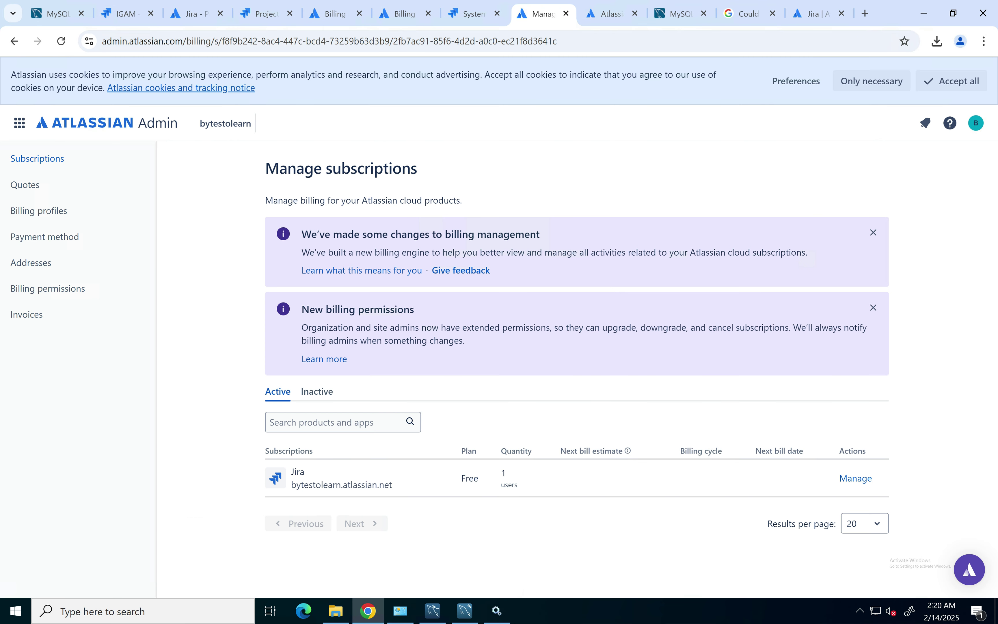
{"action": "key", "text": "ctrl+t"}
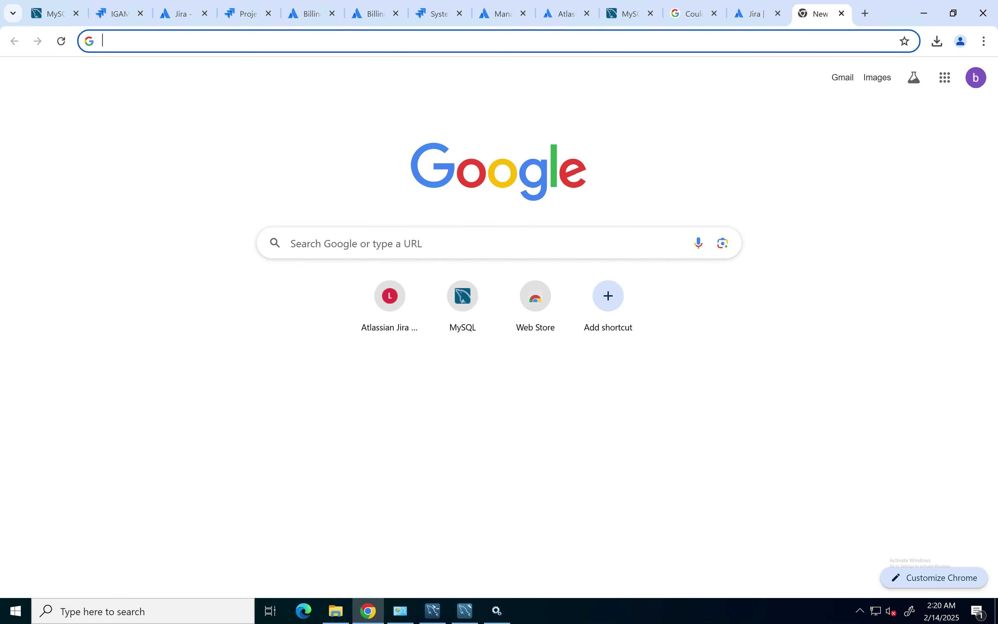
{"action": "left_click", "coordinate": [495, 41]}
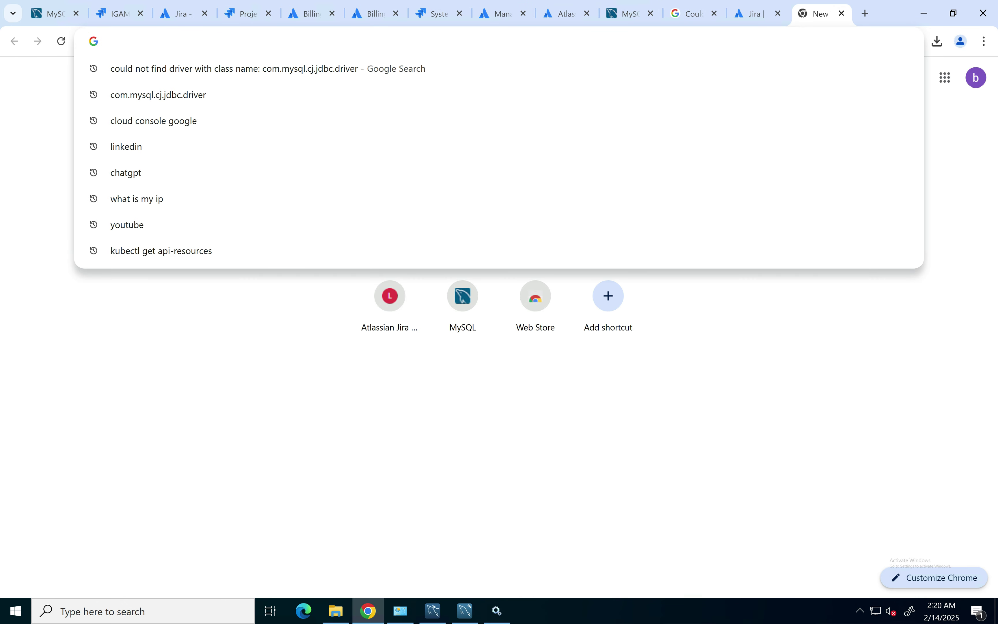
{"action": "type", "text": "localho"}
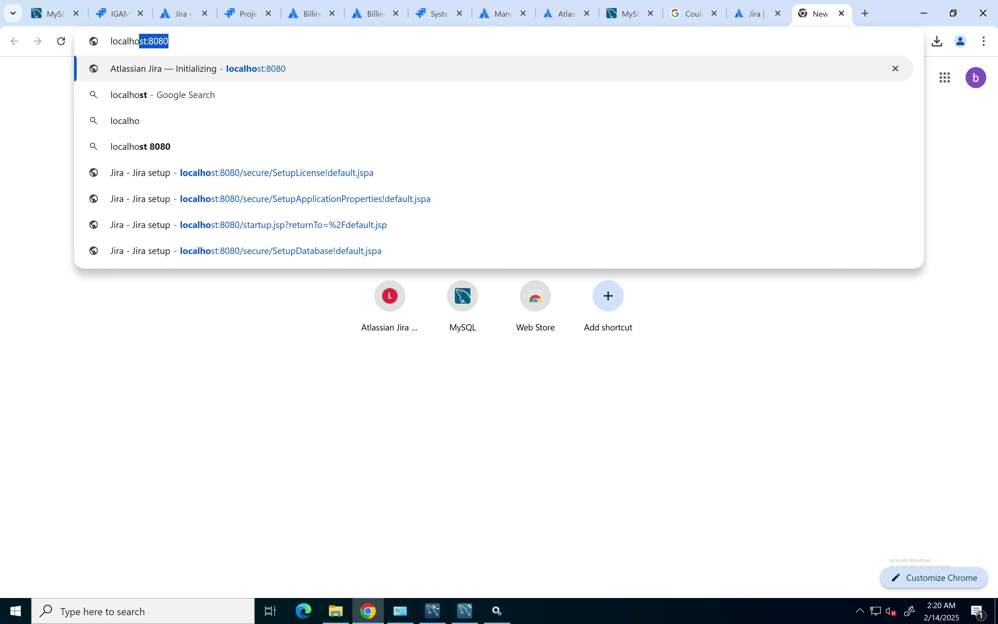
{"action": "type", "text": "st:8080"}
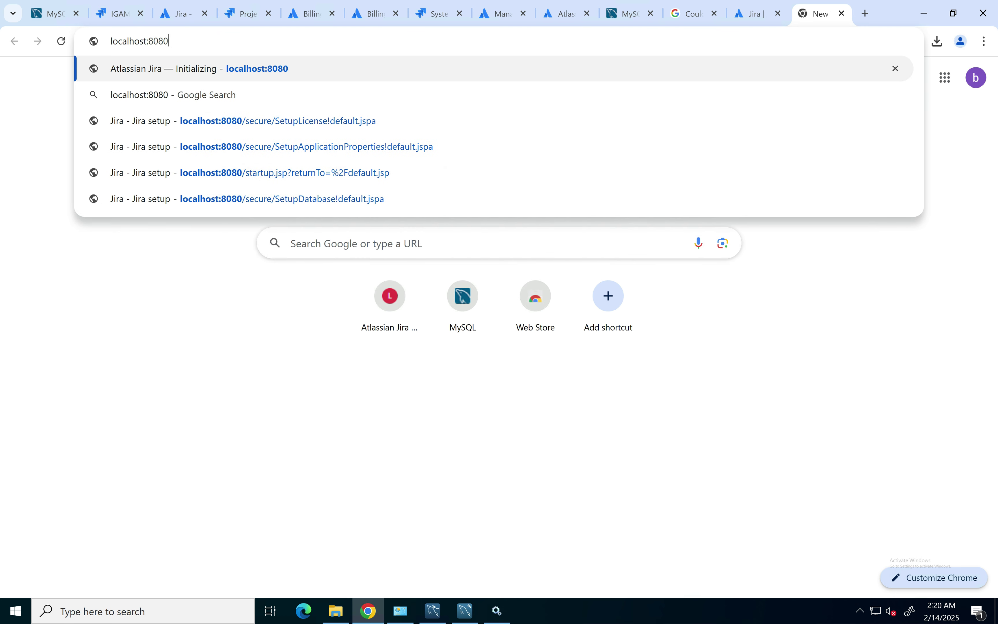
{"action": "key", "text": "Return"}
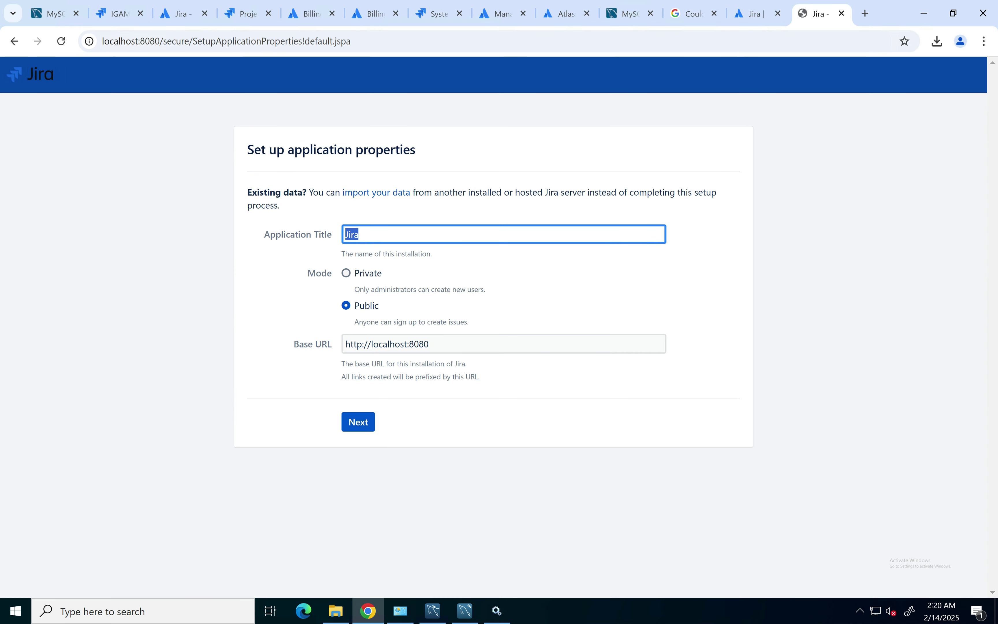
Step: Accept the application properties, then paste and submit the license key
{"action": "left_click", "coordinate": [358, 422]}
{"action": "left_click", "coordinate": [540, 287]}
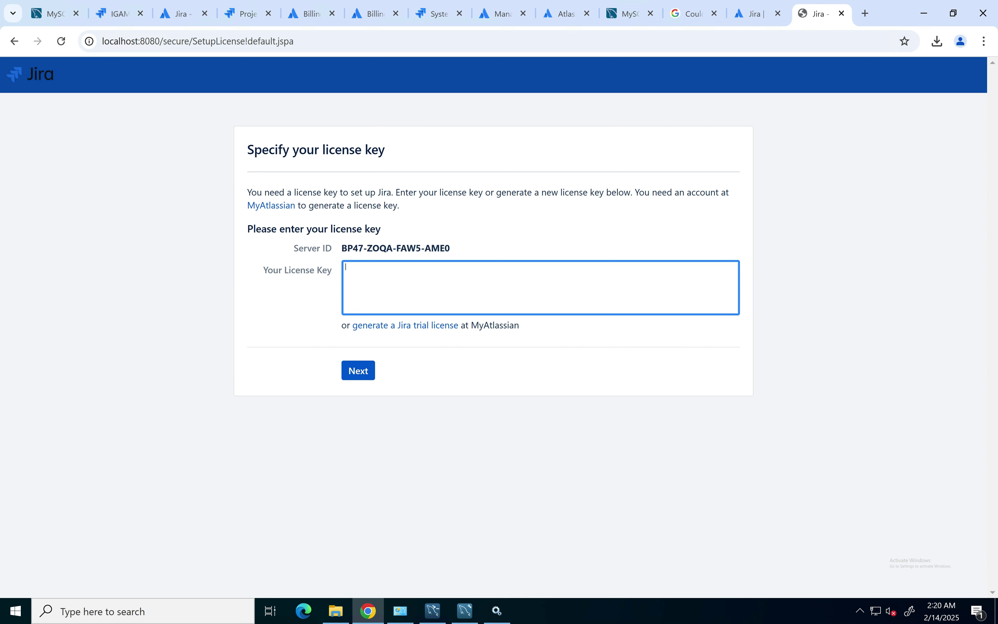
{"action": "key", "text": "ctrl+v"}
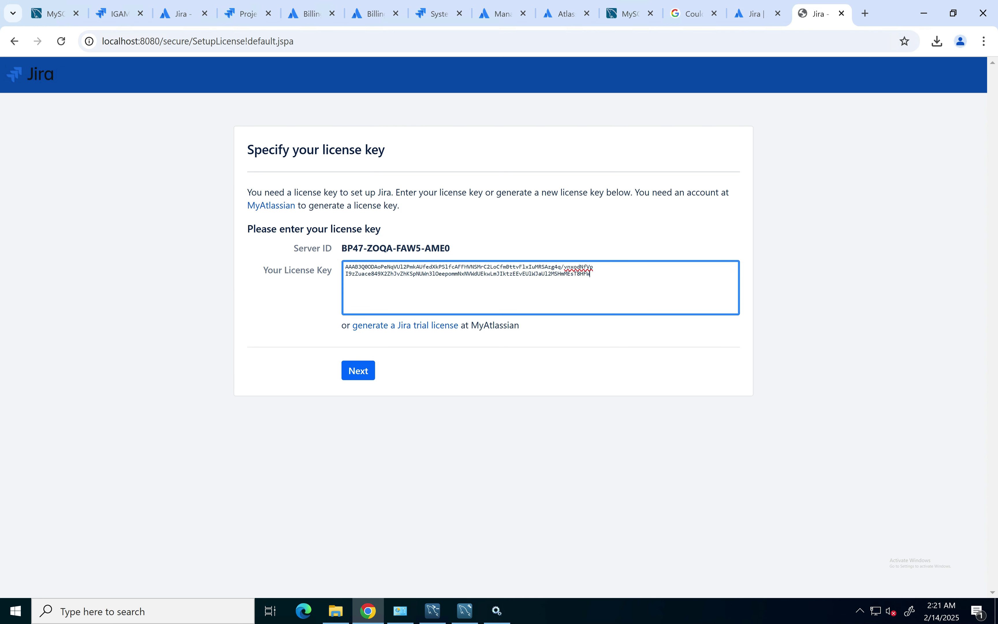
{"action": "left_click", "coordinate": [358, 370]}
Step: Generate a Jira Software (Data Center) trial license using the pasted Jira server ID
{"action": "left_click", "coordinate": [392, 400]}
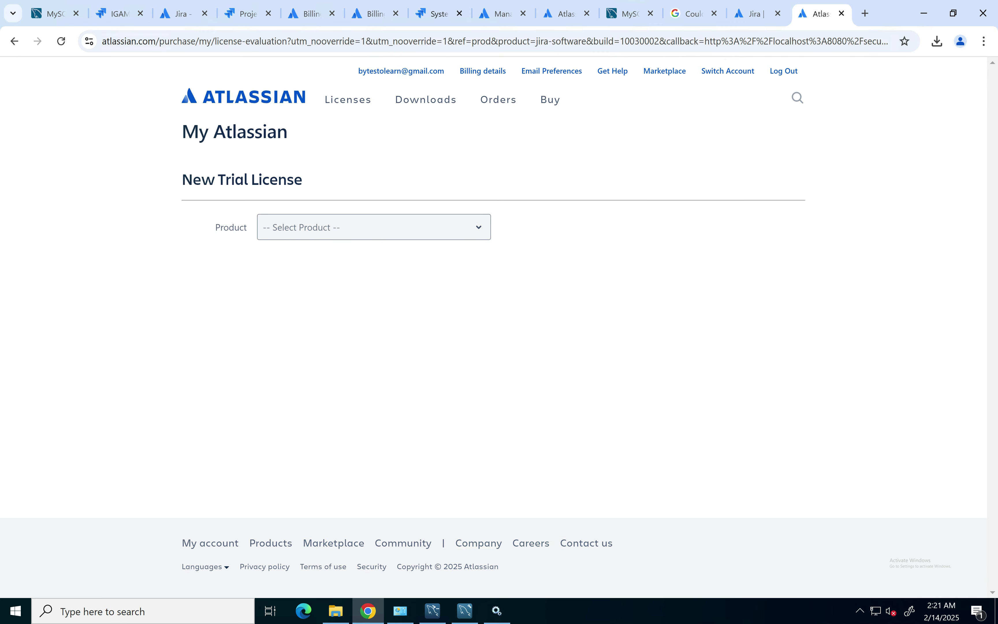
{"action": "left_click", "coordinate": [383, 228]}
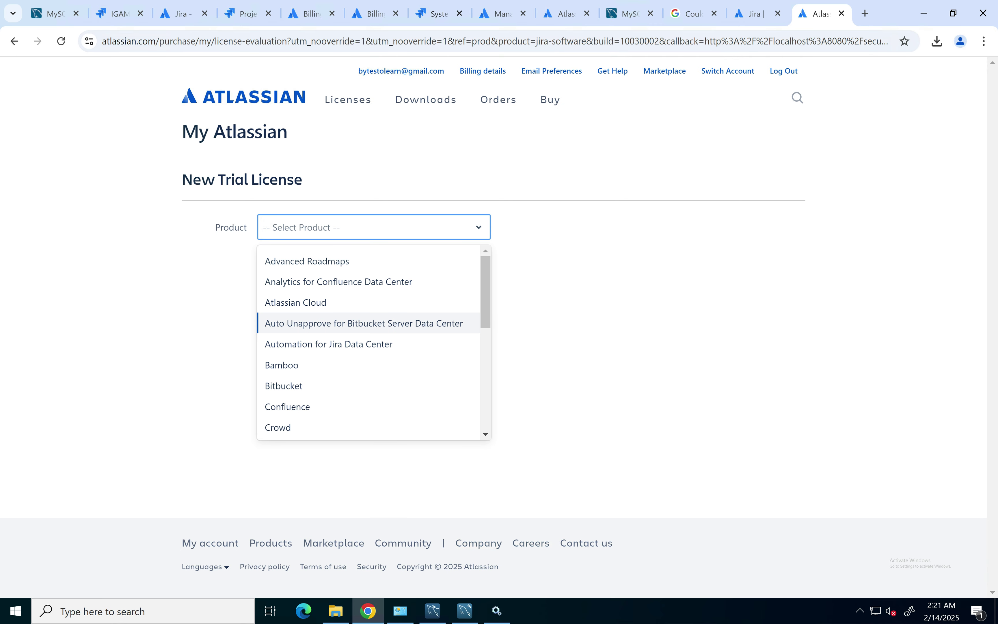
{"action": "scroll", "coordinate": [372, 330], "scroll_direction": "down", "scroll_amount": 3}
{"action": "left_click", "coordinate": [371, 378]}
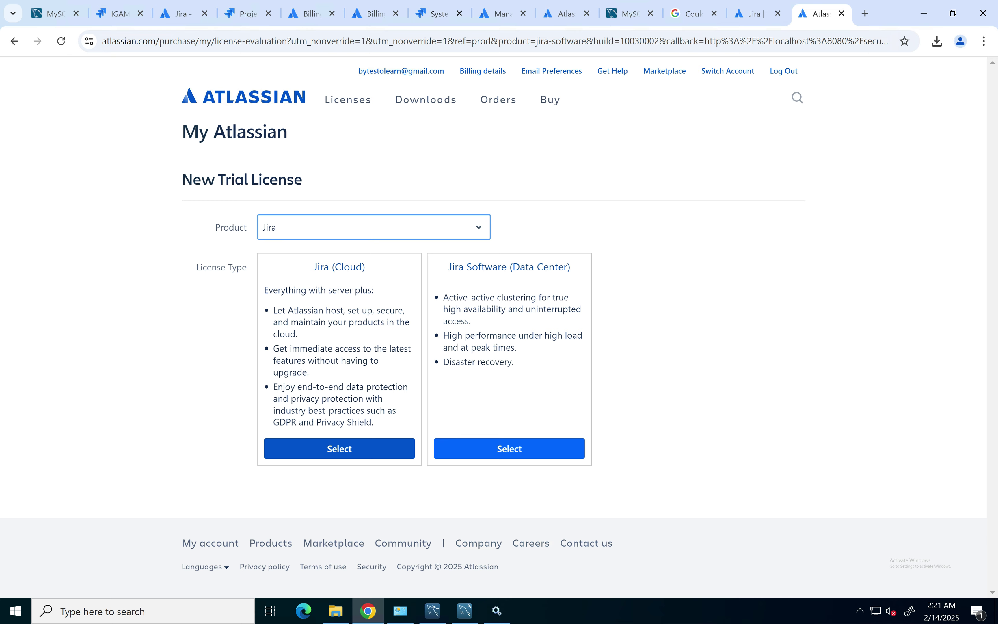
{"action": "left_click", "coordinate": [509, 449]}
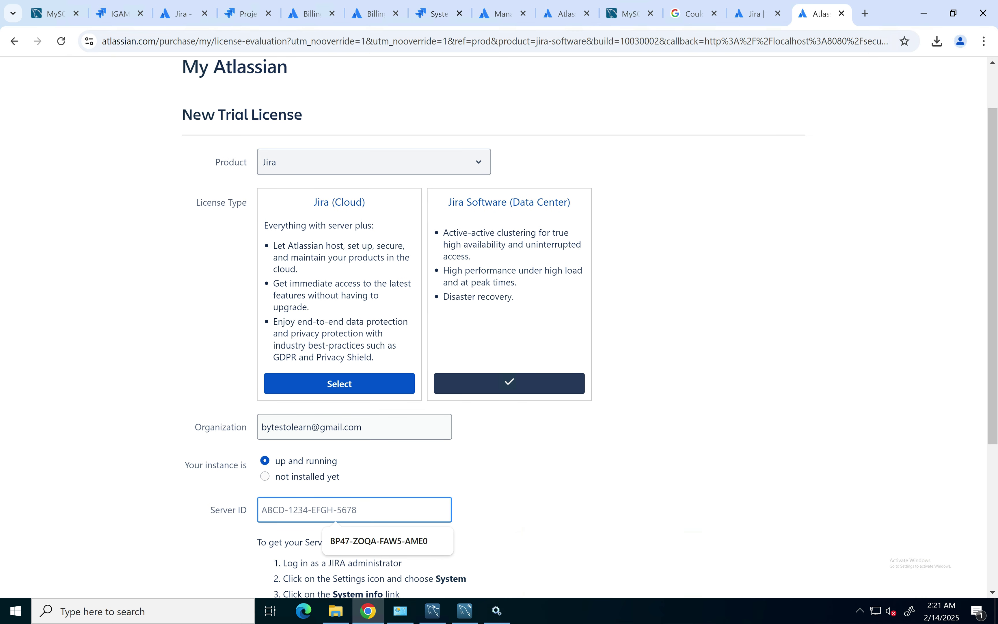
{"action": "scroll", "coordinate": [495, 330], "scroll_direction": "down", "scroll_amount": 4}
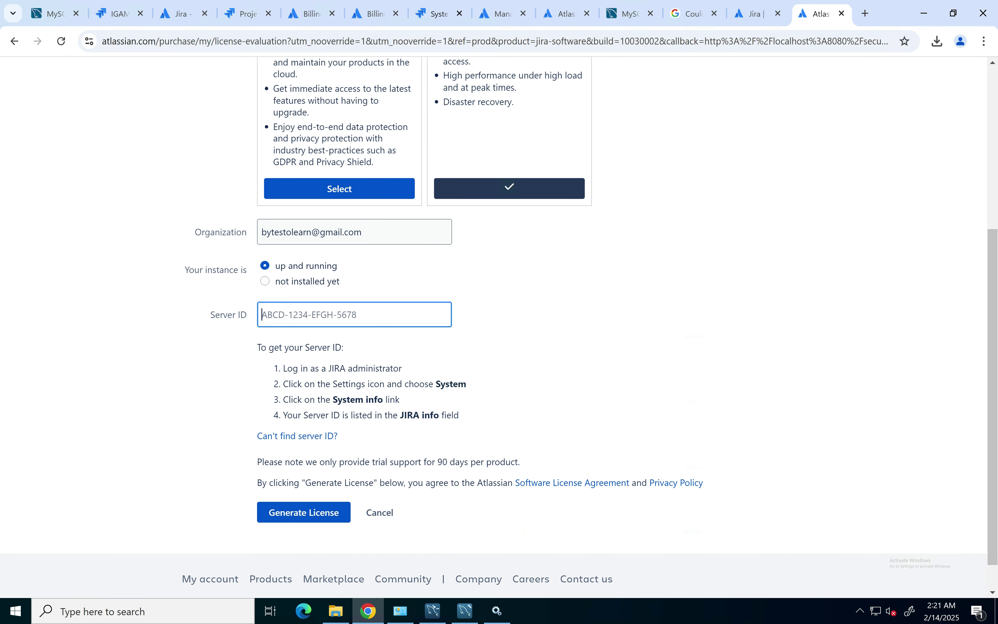
{"action": "key", "text": "ctrl+v"}
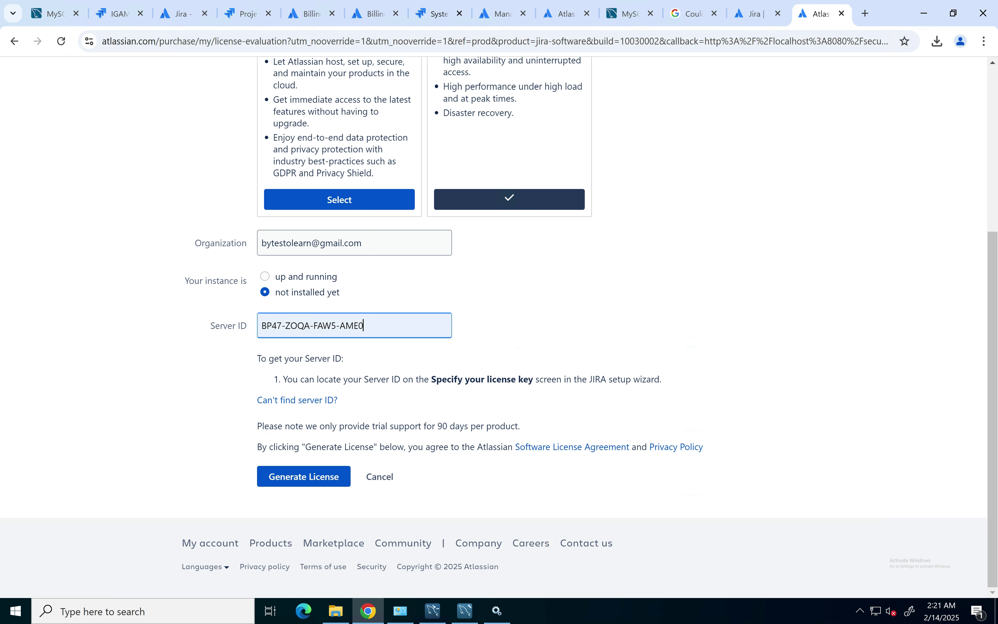
{"action": "left_click", "coordinate": [304, 477]}
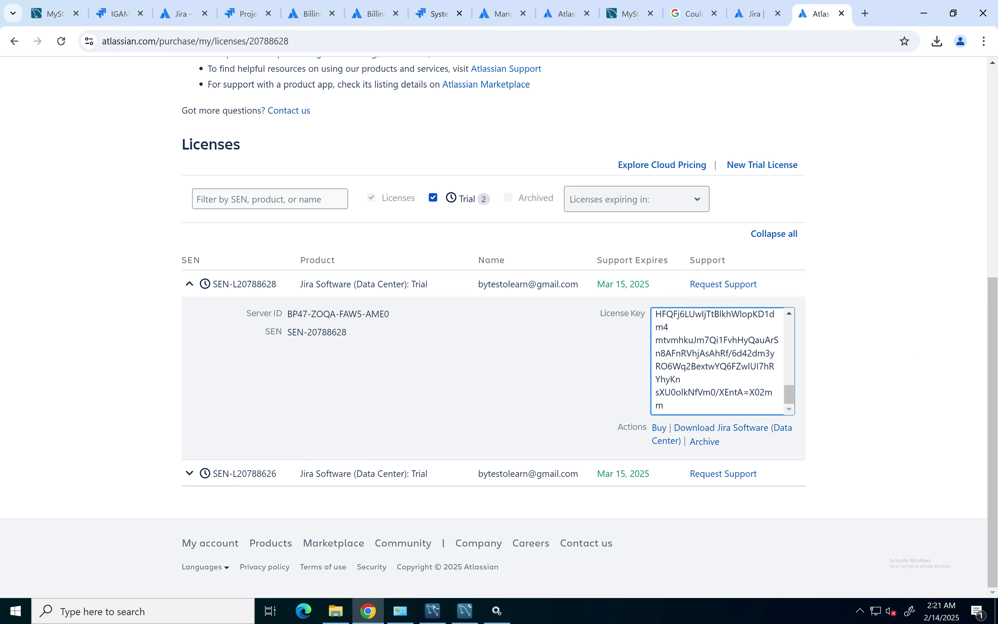
Step: Select the new license's server ID and its full license key
{"action": "left_click_drag", "start_coordinate": [390, 315], "coordinate": [247, 315]}
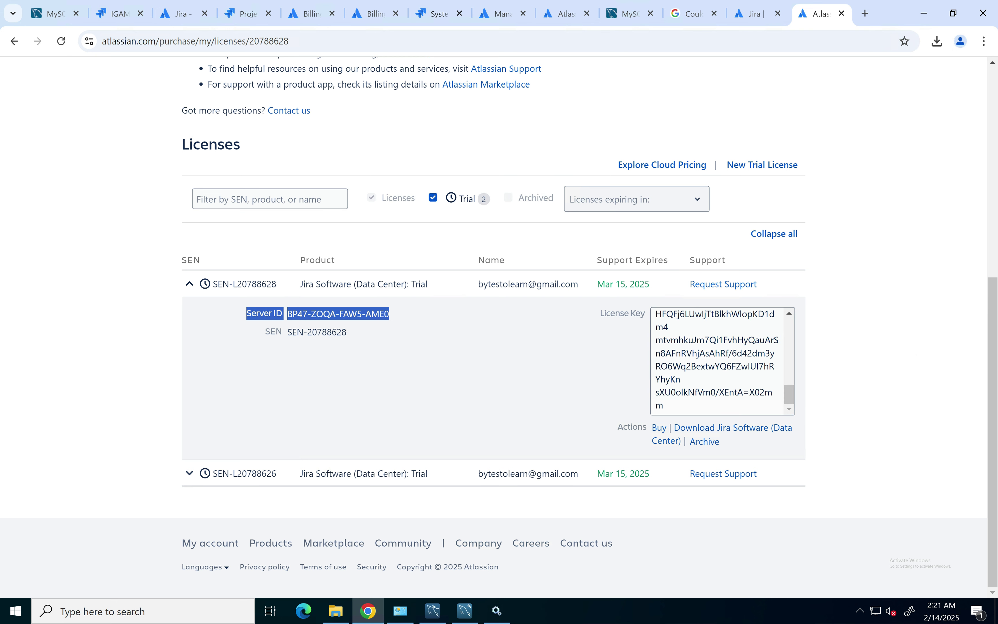
{"action": "left_click_drag", "start_coordinate": [665, 406], "coordinate": [656, 344]}
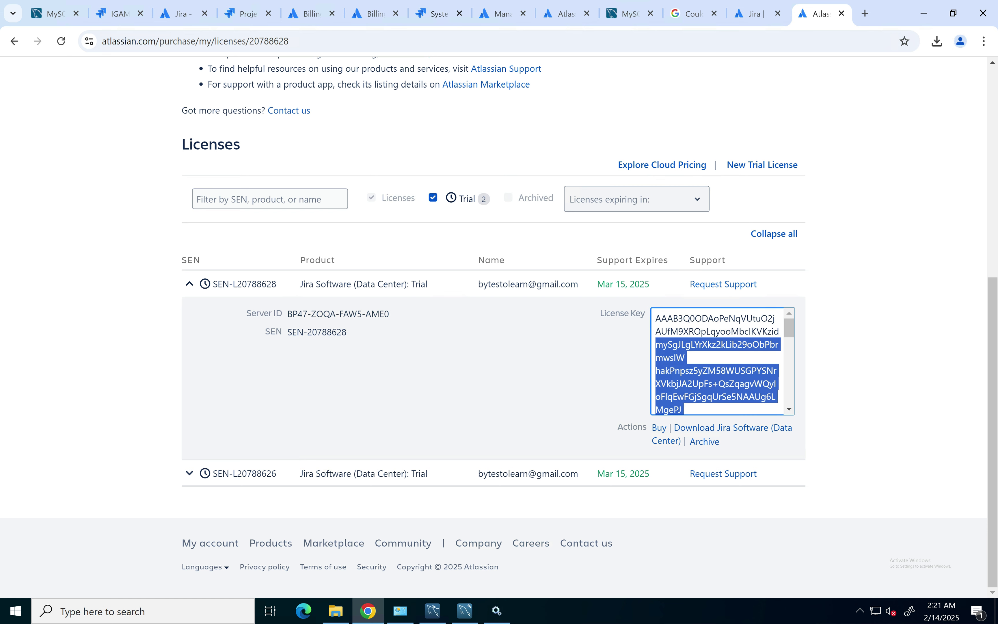
{"action": "scroll", "coordinate": [495, 326], "scroll_direction": "up", "scroll_amount": 6}
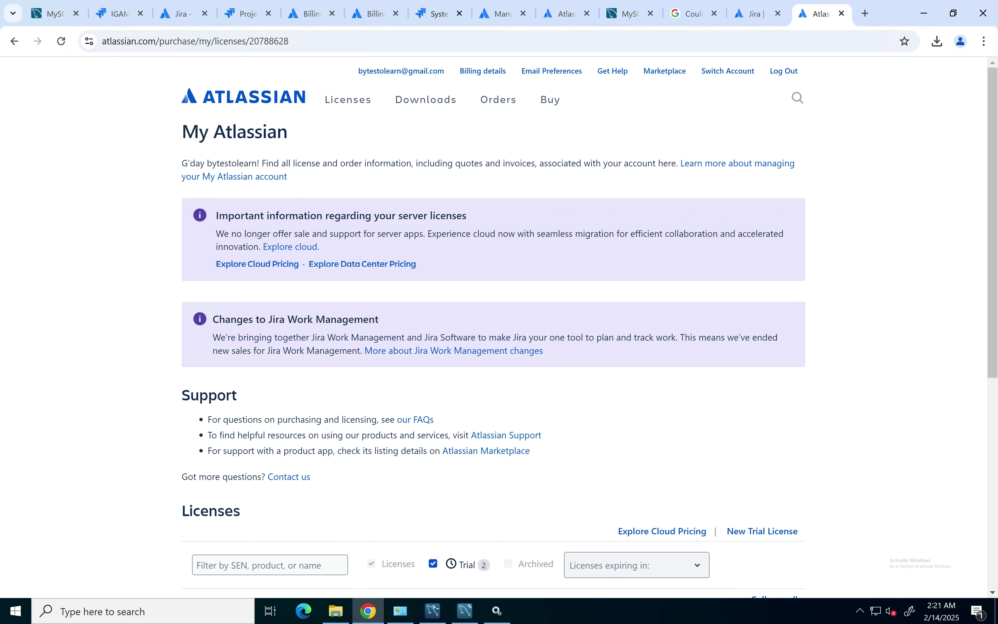
{"action": "scroll", "coordinate": [495, 326], "scroll_direction": "down", "scroll_amount": 6}
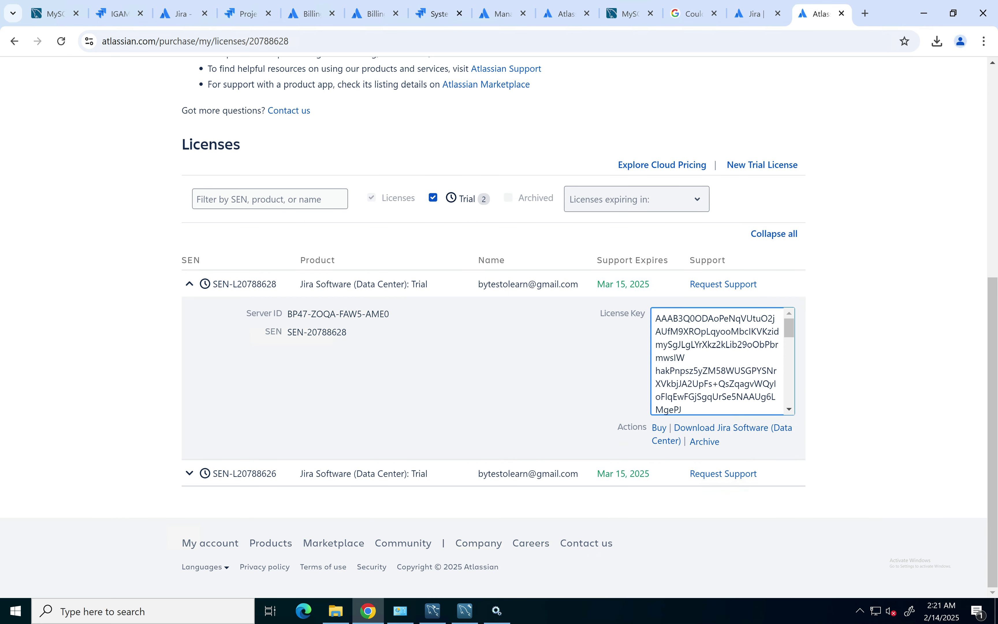
{"action": "key", "text": "ctrl+a"}
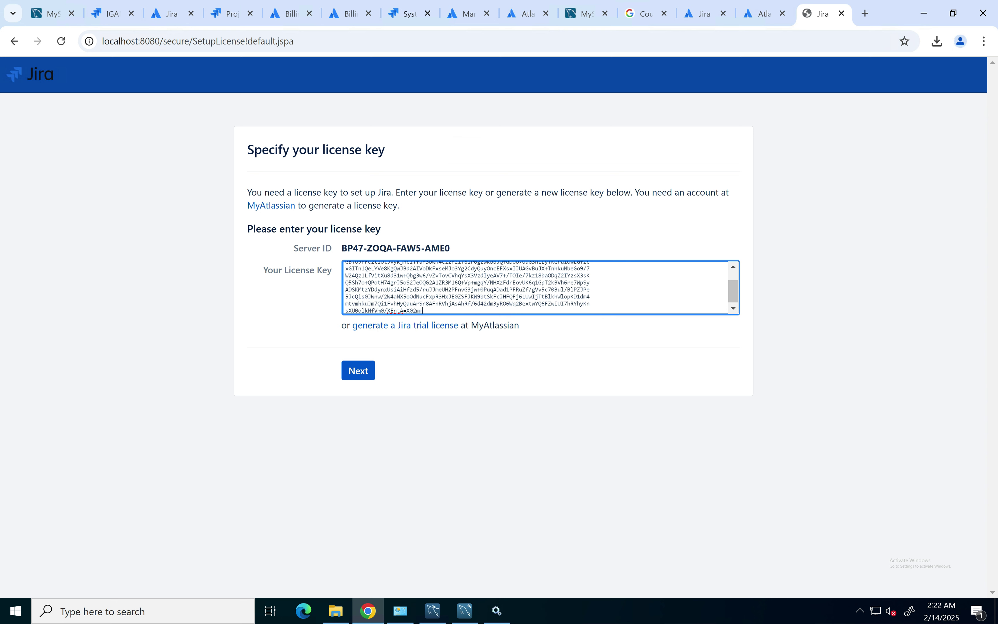
Step: Submit the pasted Data Center trial license key in Jira
{"action": "left_click", "coordinate": [358, 371]}
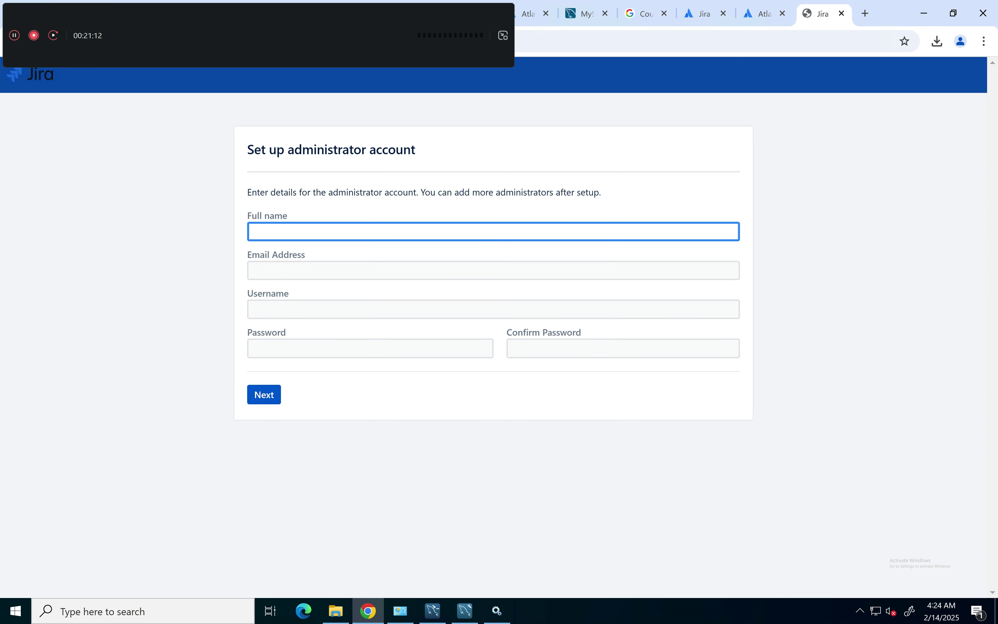
Step: Enter the admin's full name, e-mail, username and password twice, then submit the account
{"action": "type", "text": "Aravin"}
{"action": "type", "text": "d"}
{"action": "key", "text": "Tab"}
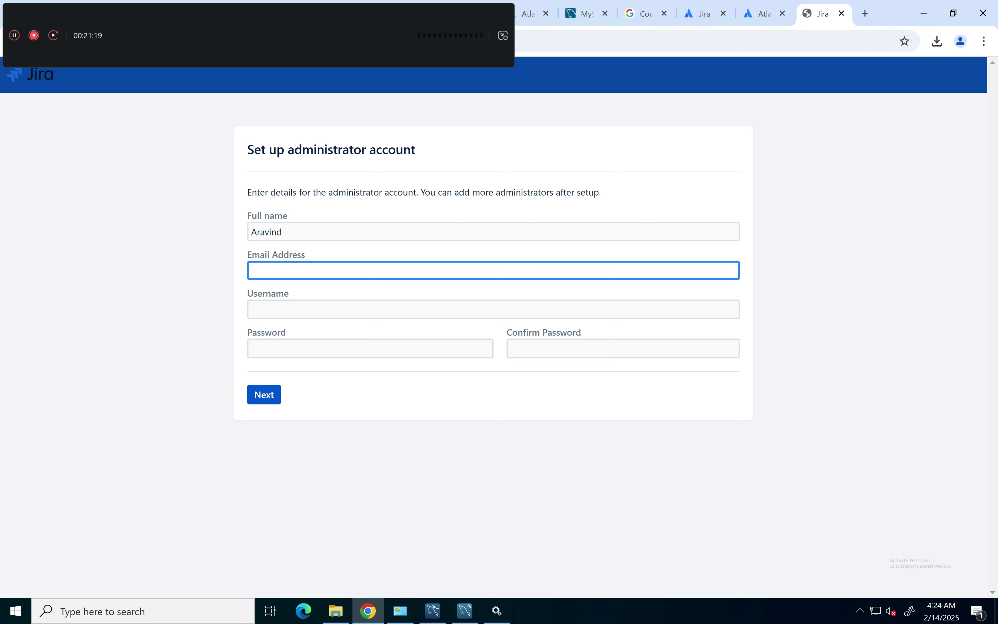
{"action": "key", "text": "Tab"}
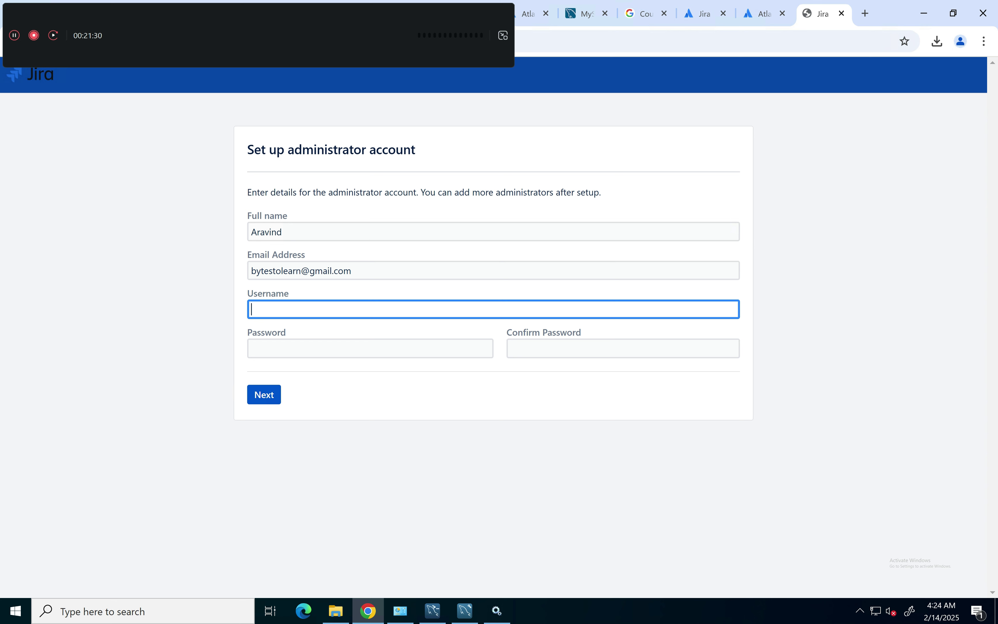
{"action": "type", "text": "root"}
{"action": "key", "text": "Tab"}
{"action": "type", "text": "root"}
{"action": "key", "text": "Tab"}
{"action": "type", "text": "root"}
{"action": "key", "text": "Return"}
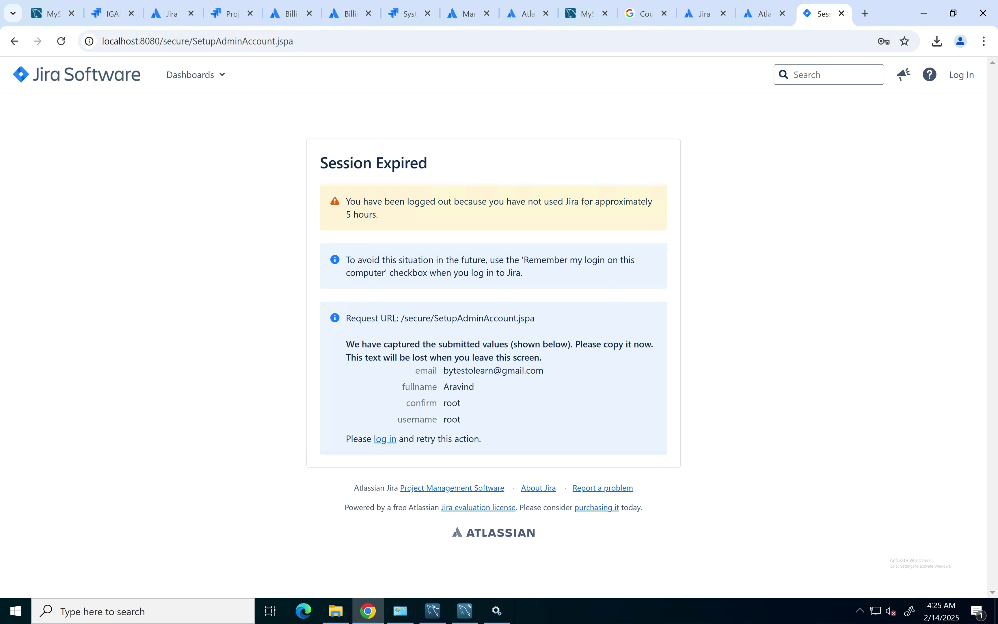
Step: Log back in as the administrator using the saved username and the password
{"action": "left_click", "coordinate": [962, 75]}
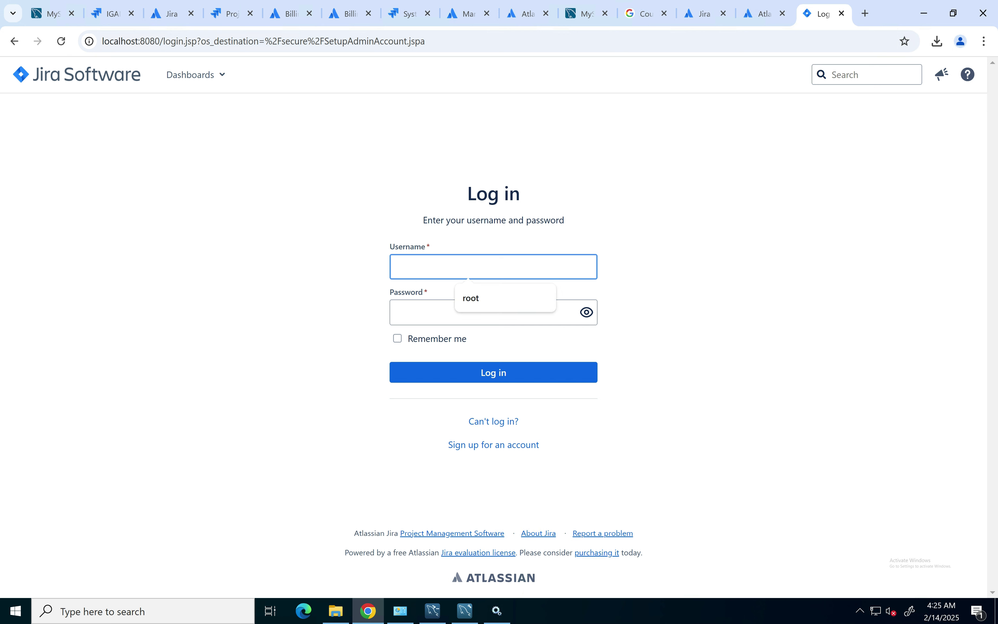
{"action": "key", "text": "Down"}
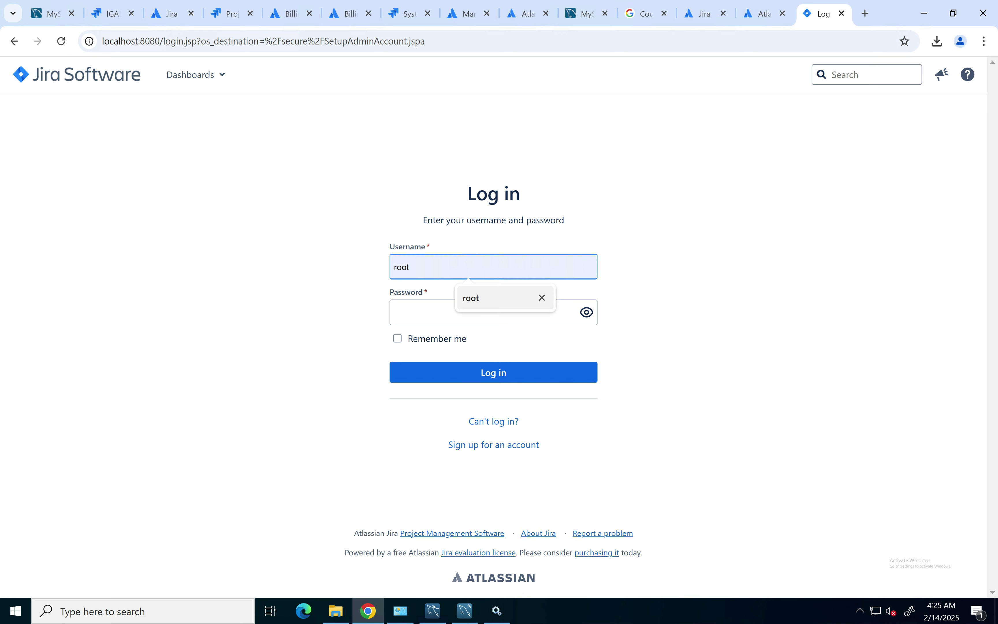
{"action": "key", "text": "Tab"}
{"action": "type", "text": "••••"}
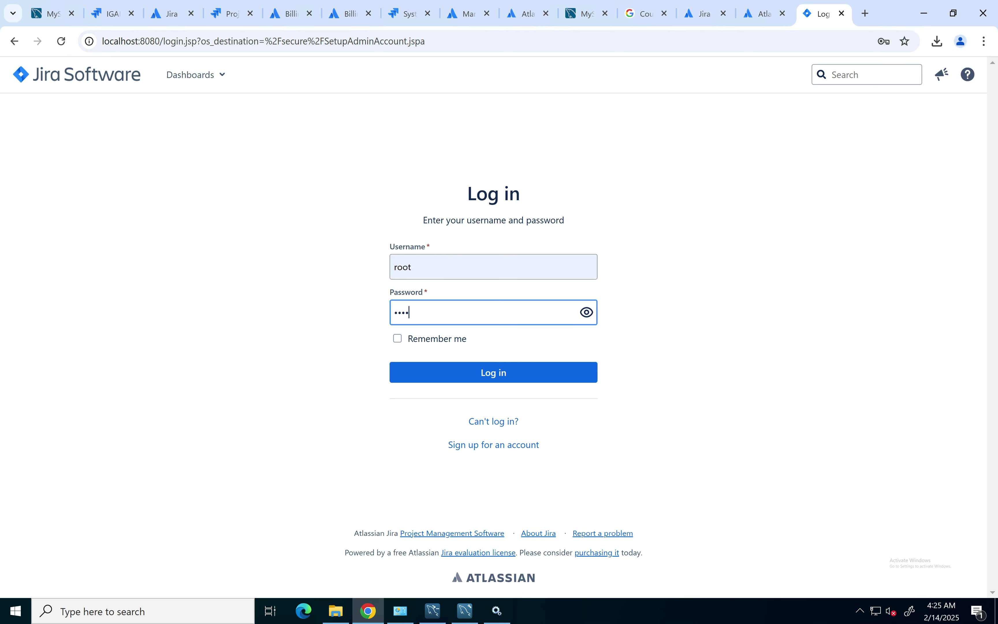
{"action": "key", "text": "Return"}
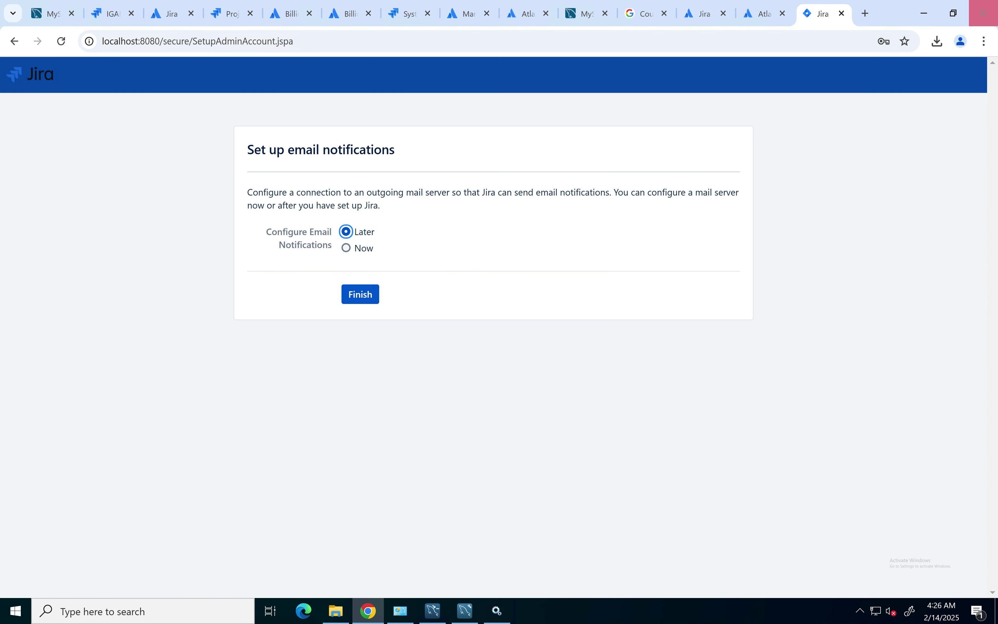
Step: Preview the SMTP mail server options, then keep email configuration set to Later and finish setup
{"action": "left_click", "coordinate": [346, 248]}
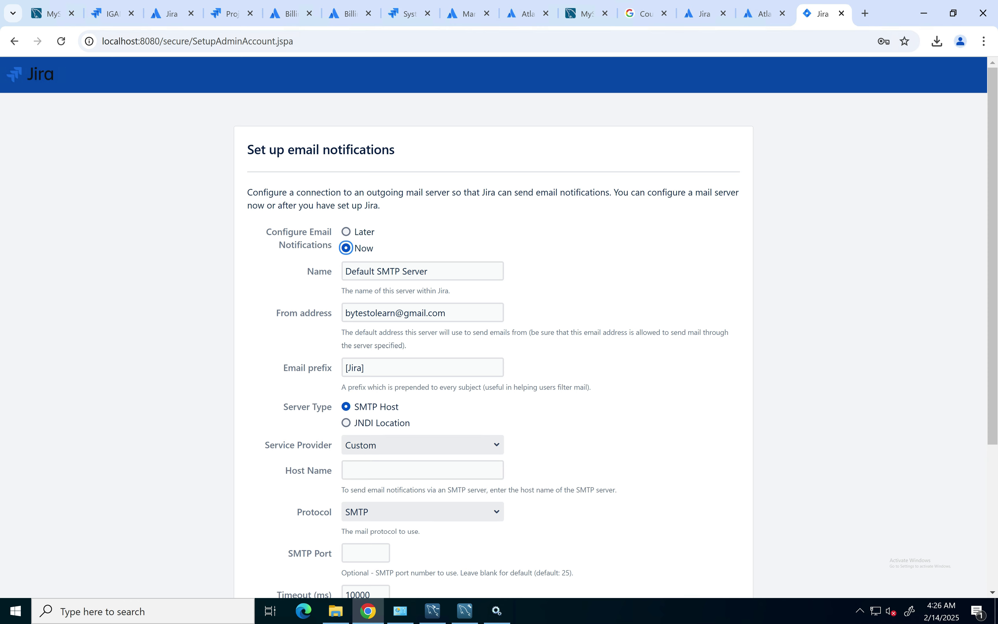
{"action": "scroll", "coordinate": [500, 330], "scroll_direction": "down", "scroll_amount": 3}
{"action": "scroll", "coordinate": [500, 330], "scroll_direction": "up", "scroll_amount": 3}
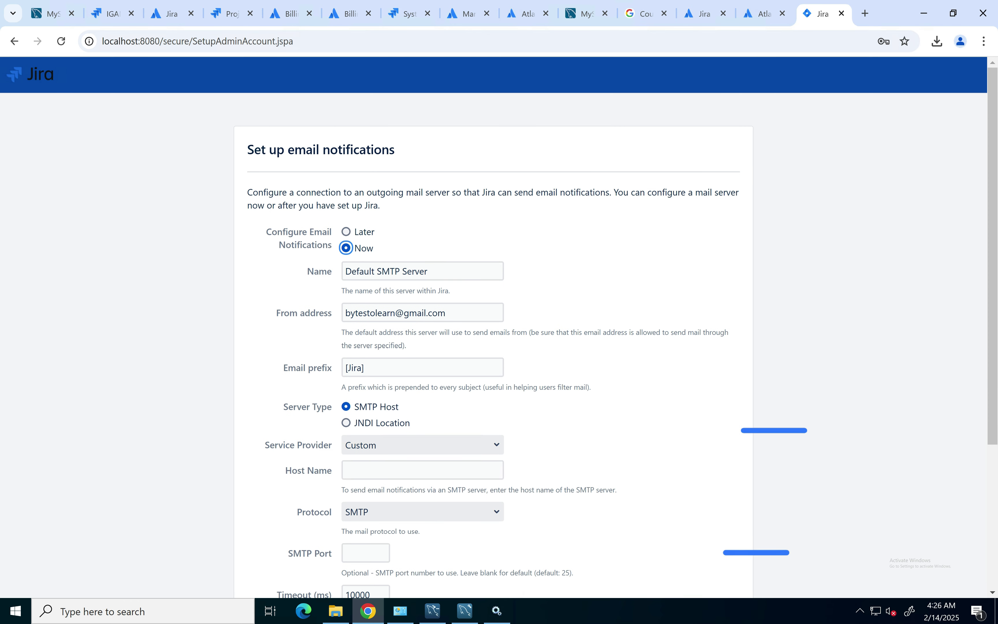
{"action": "key", "text": "Up"}
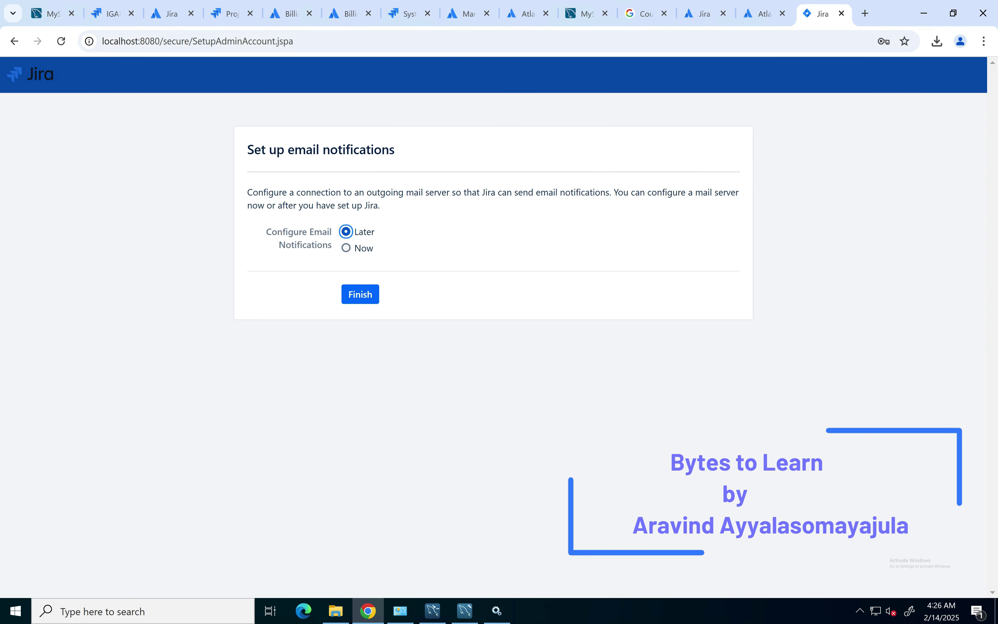
{"action": "key", "text": "Return"}
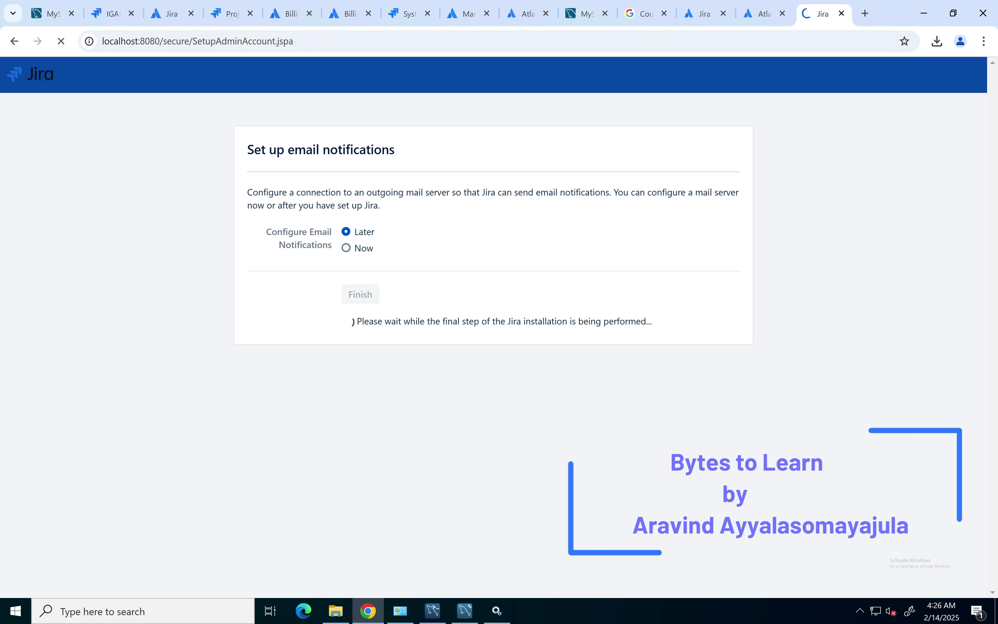